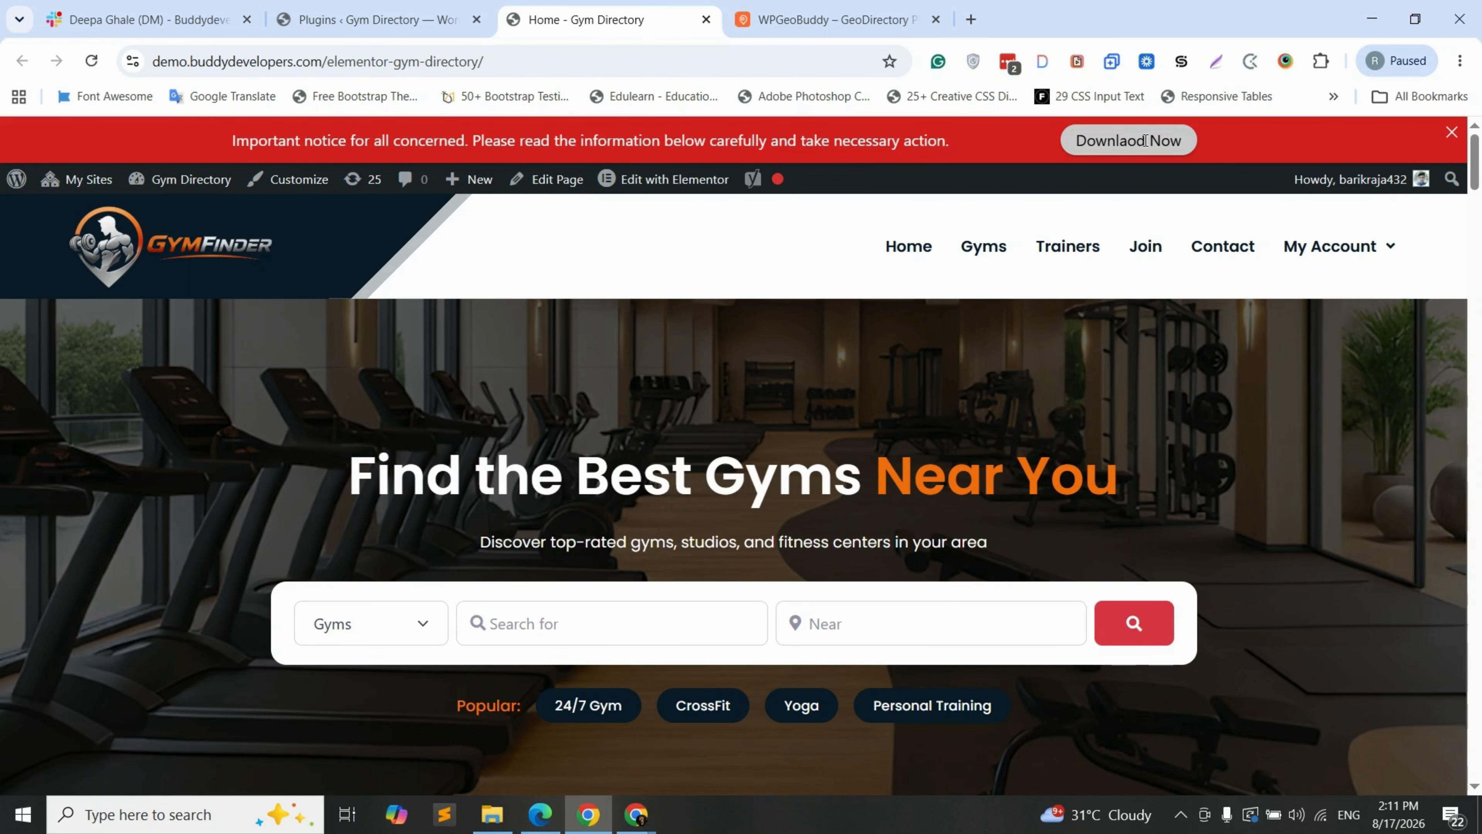
Step: Examine the red announcement bar on the site's home page, including its notice text and close control
left_click_drag(949, 141, 235, 146)
left_click(412, 140)
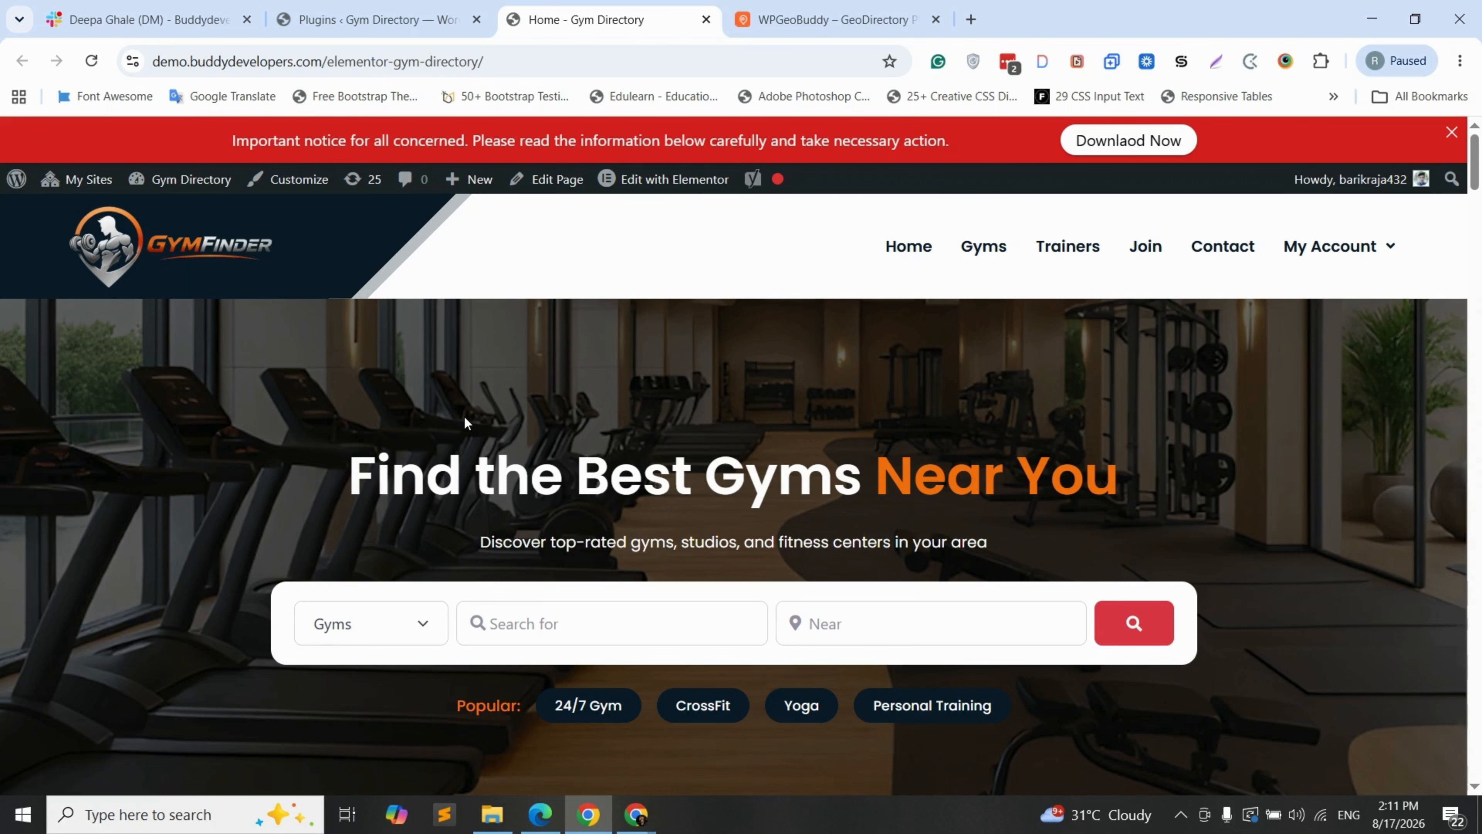
left_click(1452, 133)
Step: Examine the GeoBuddy and GeoBuddy Announcement Bar entries in the site's list of installed plugins
left_click(377, 20)
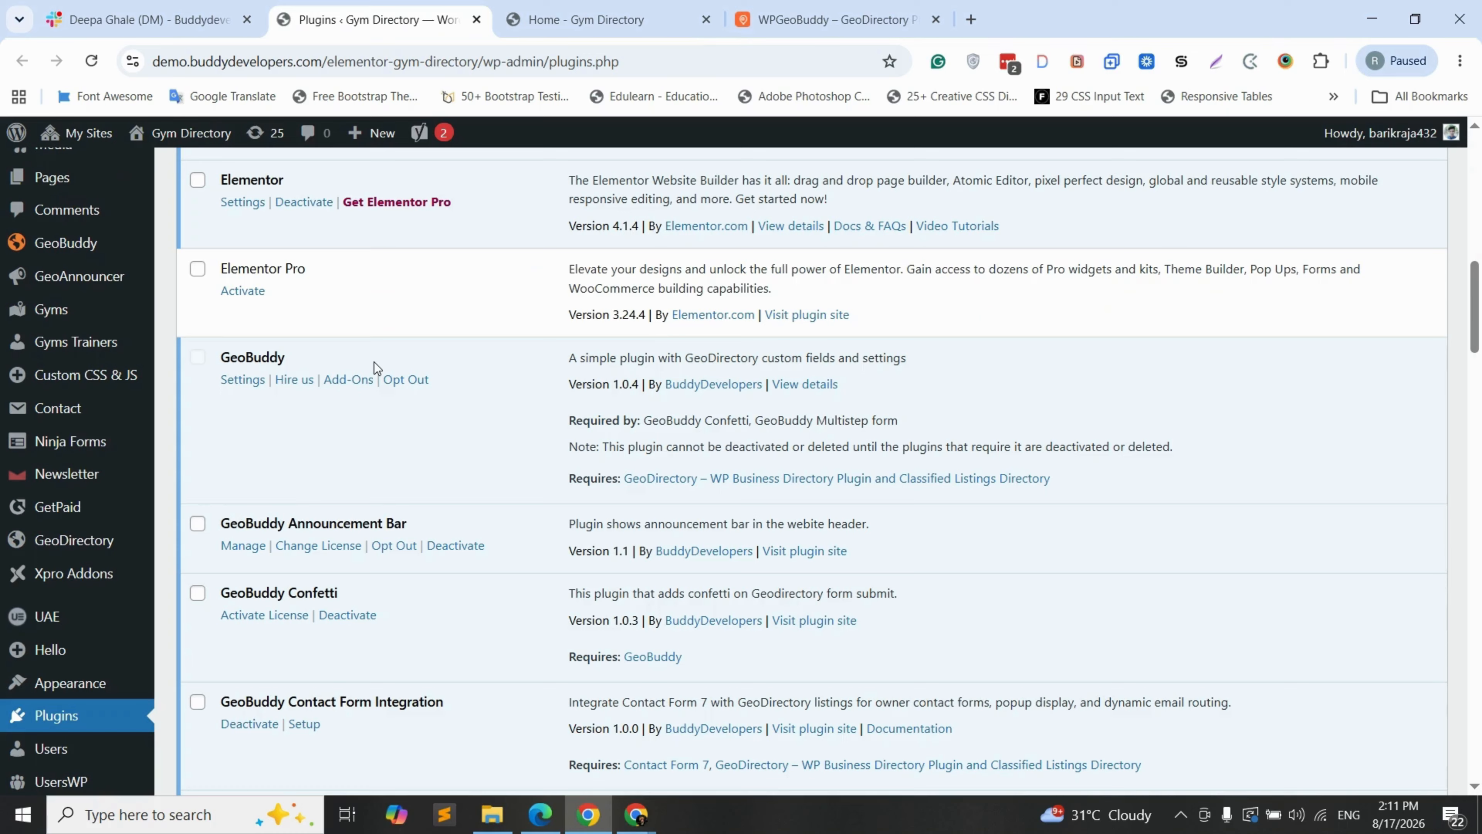
double_click(252, 356)
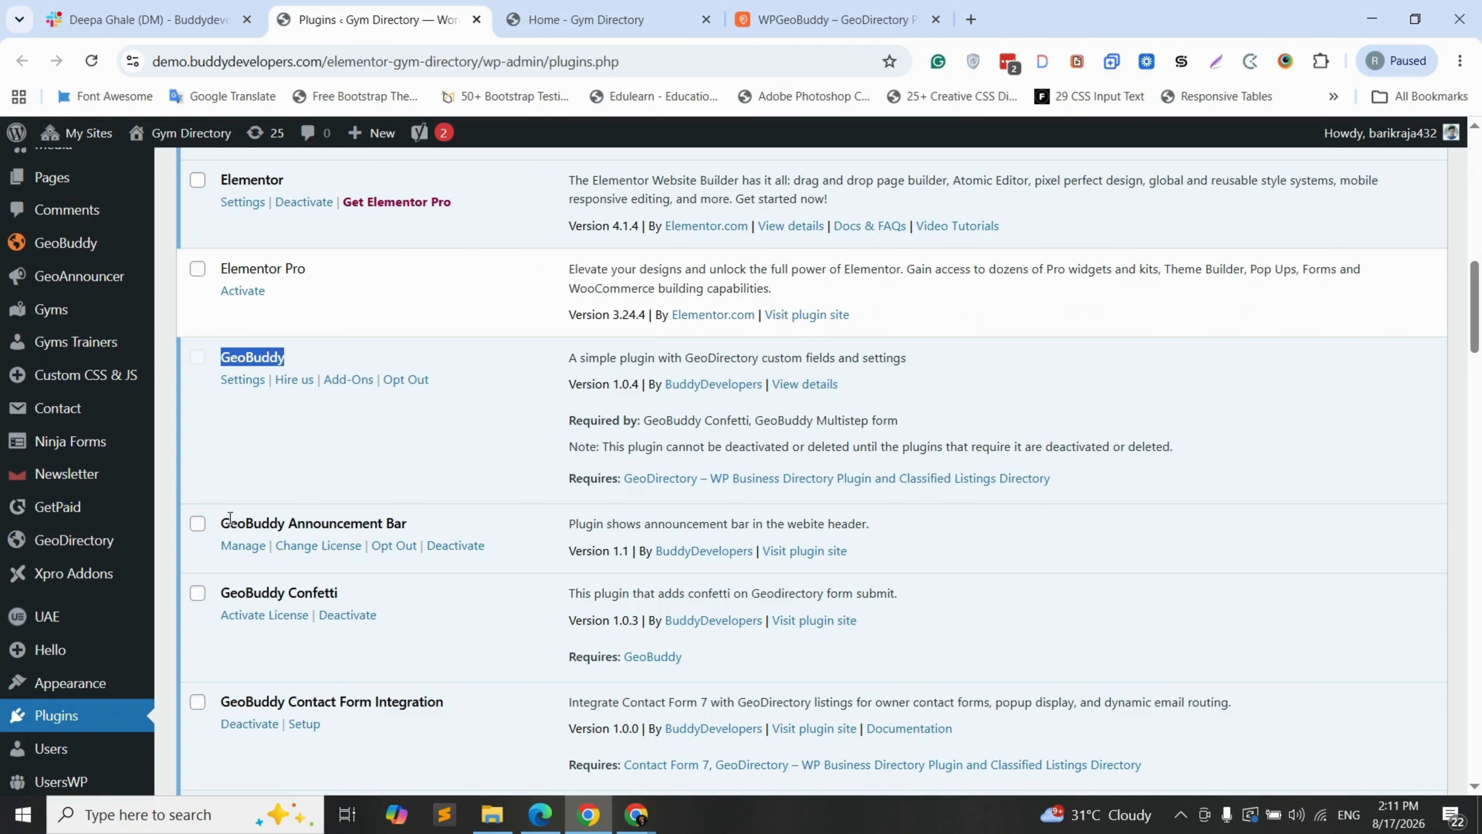
left_click_drag(222, 522, 431, 523)
left_click(431, 522)
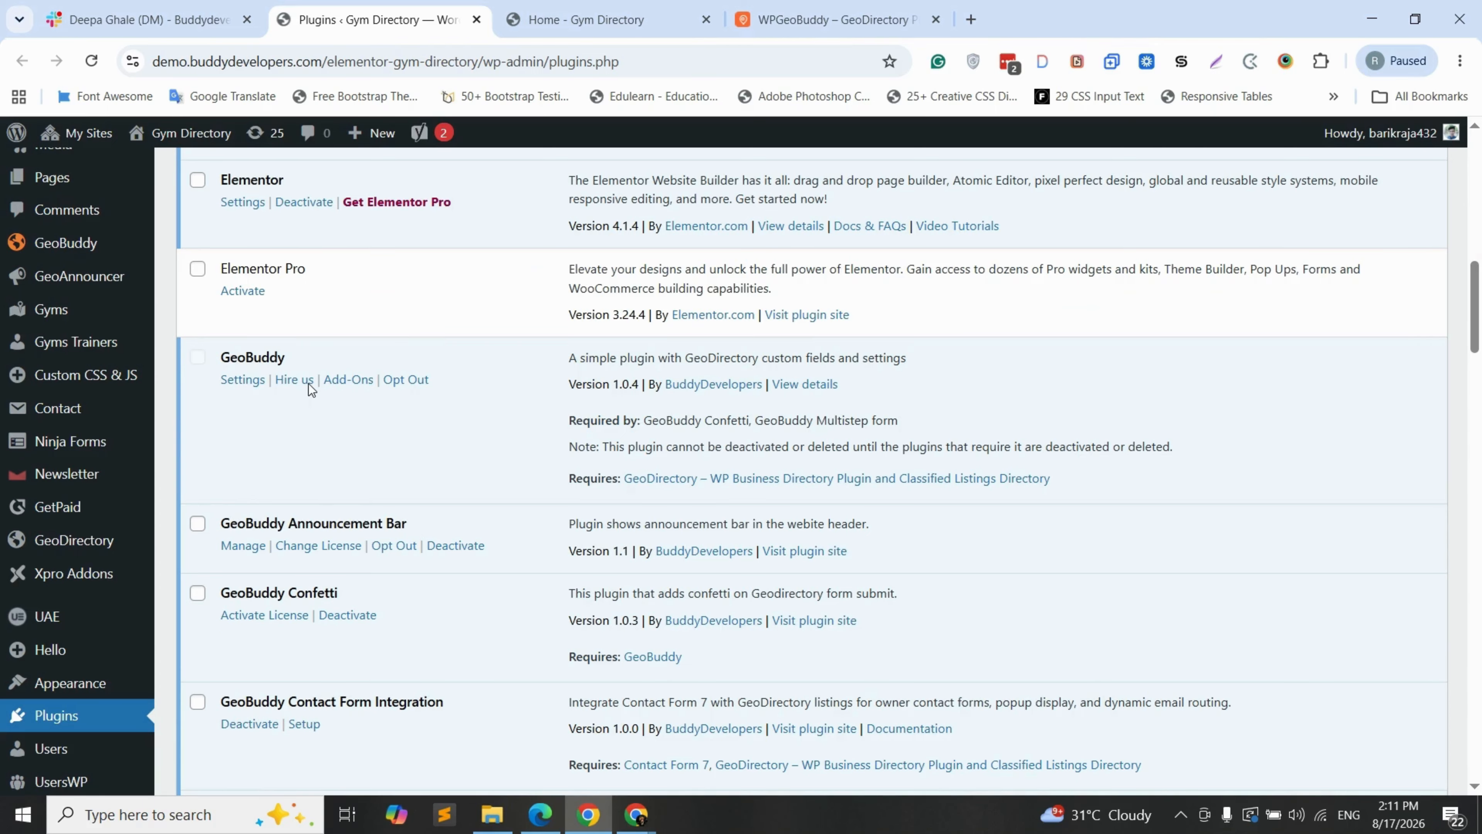
Step: Turn off the Test announcement in GeoAnnouncer's list of all announcements and reload the site's home page
mouse_move(84, 279)
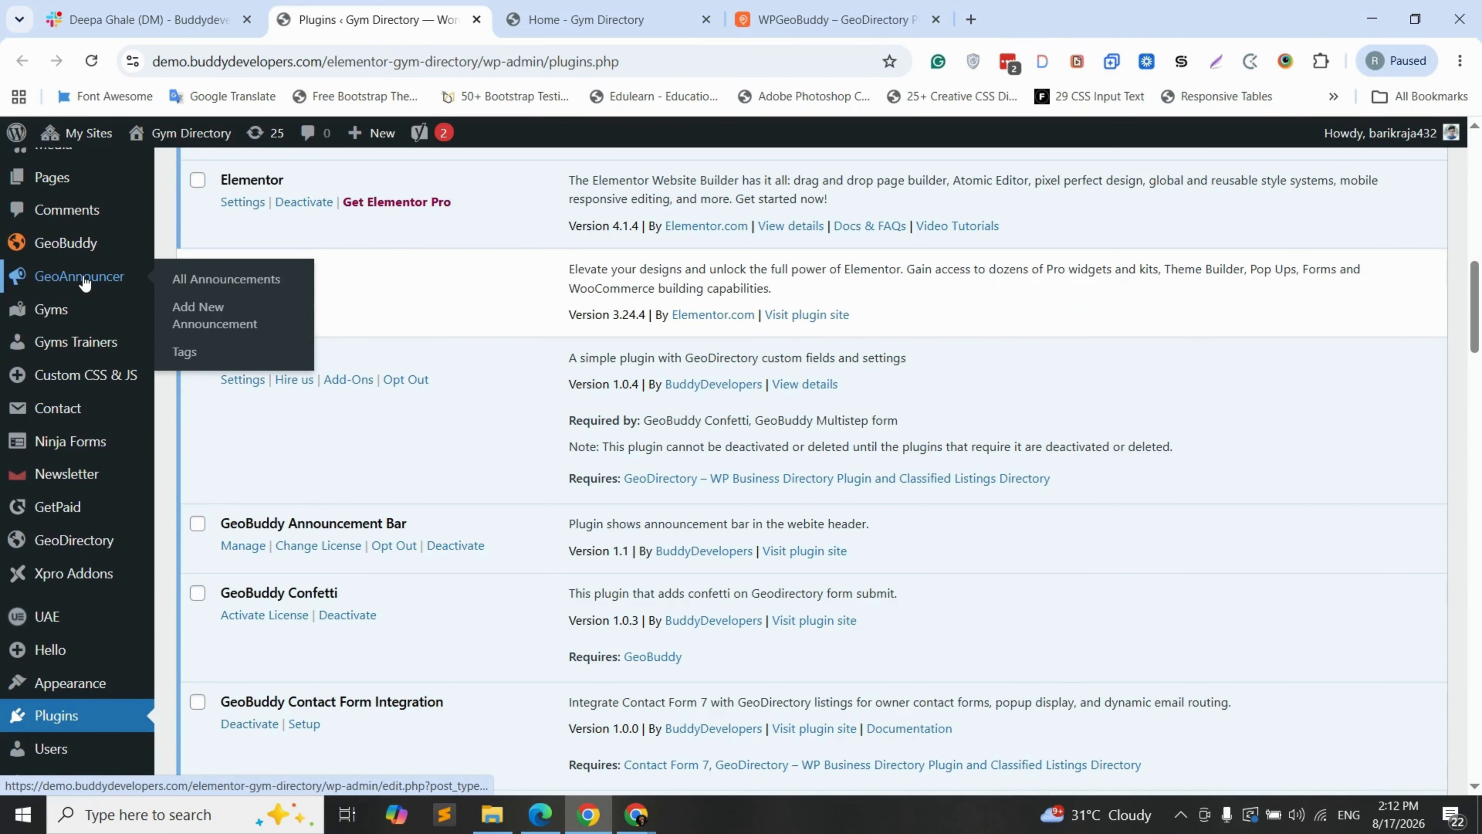
left_click(227, 281)
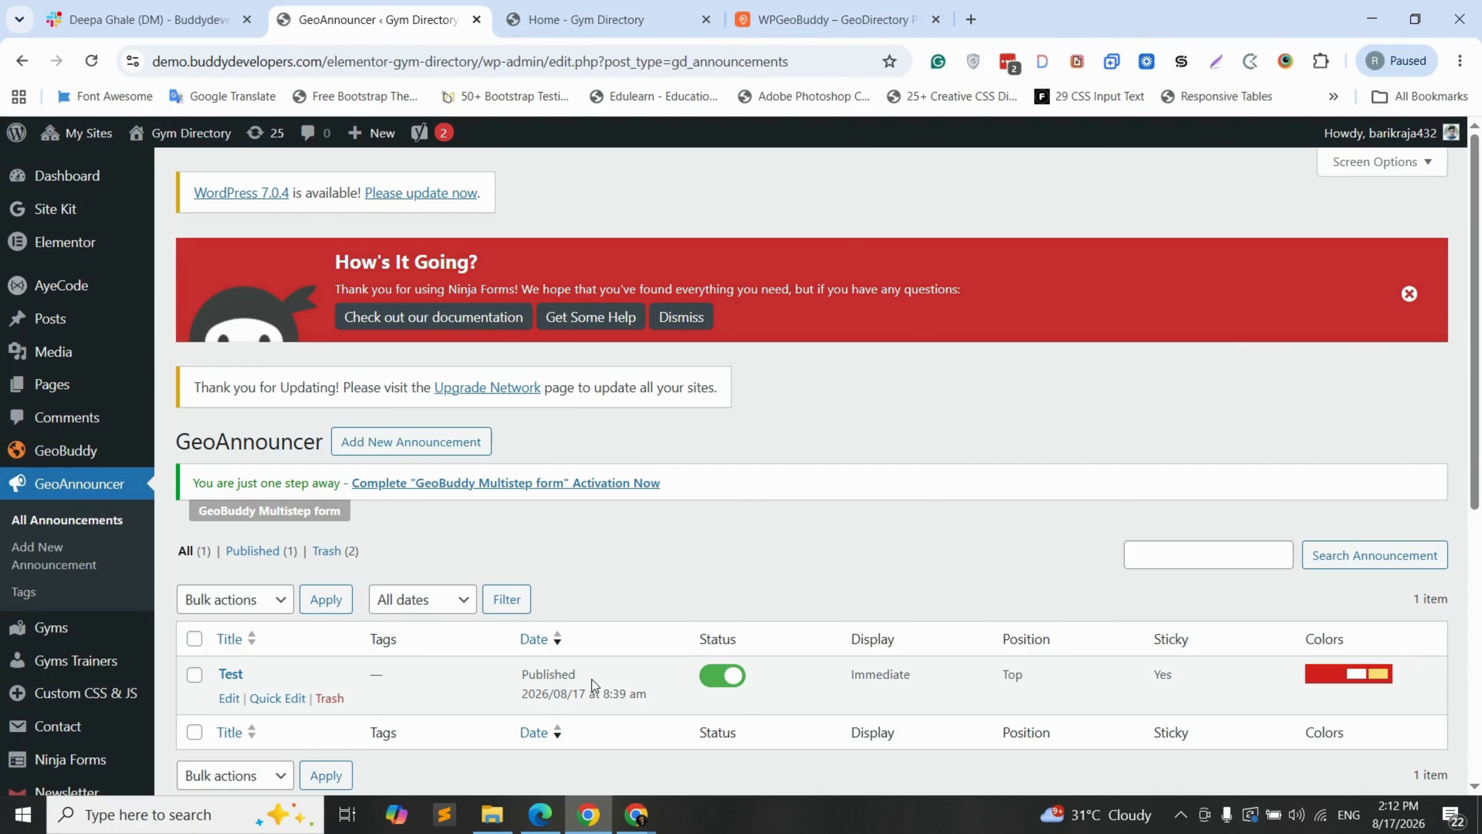
key("ctrl+Tab")
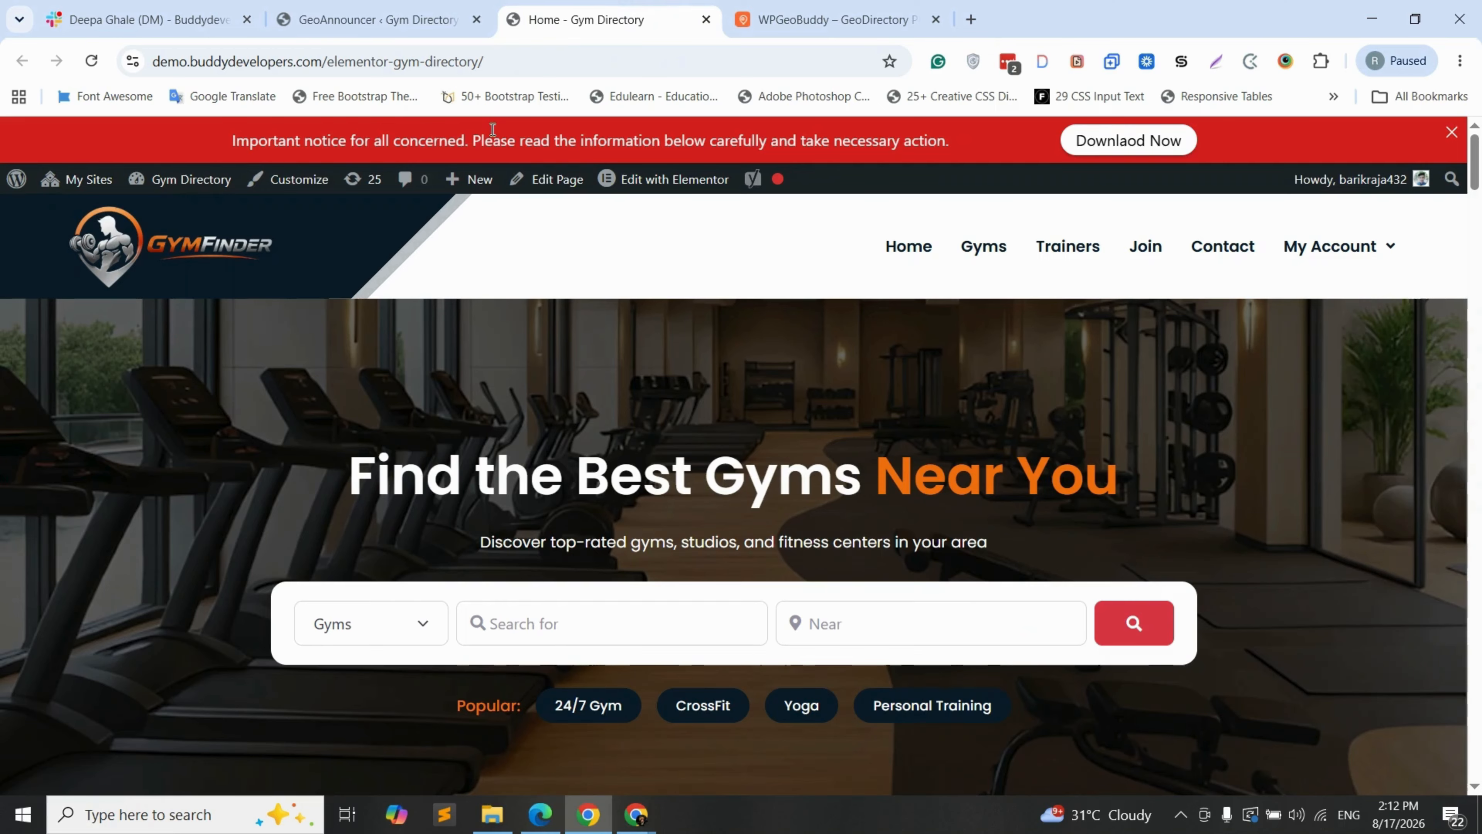
left_click(380, 20)
left_click(719, 675)
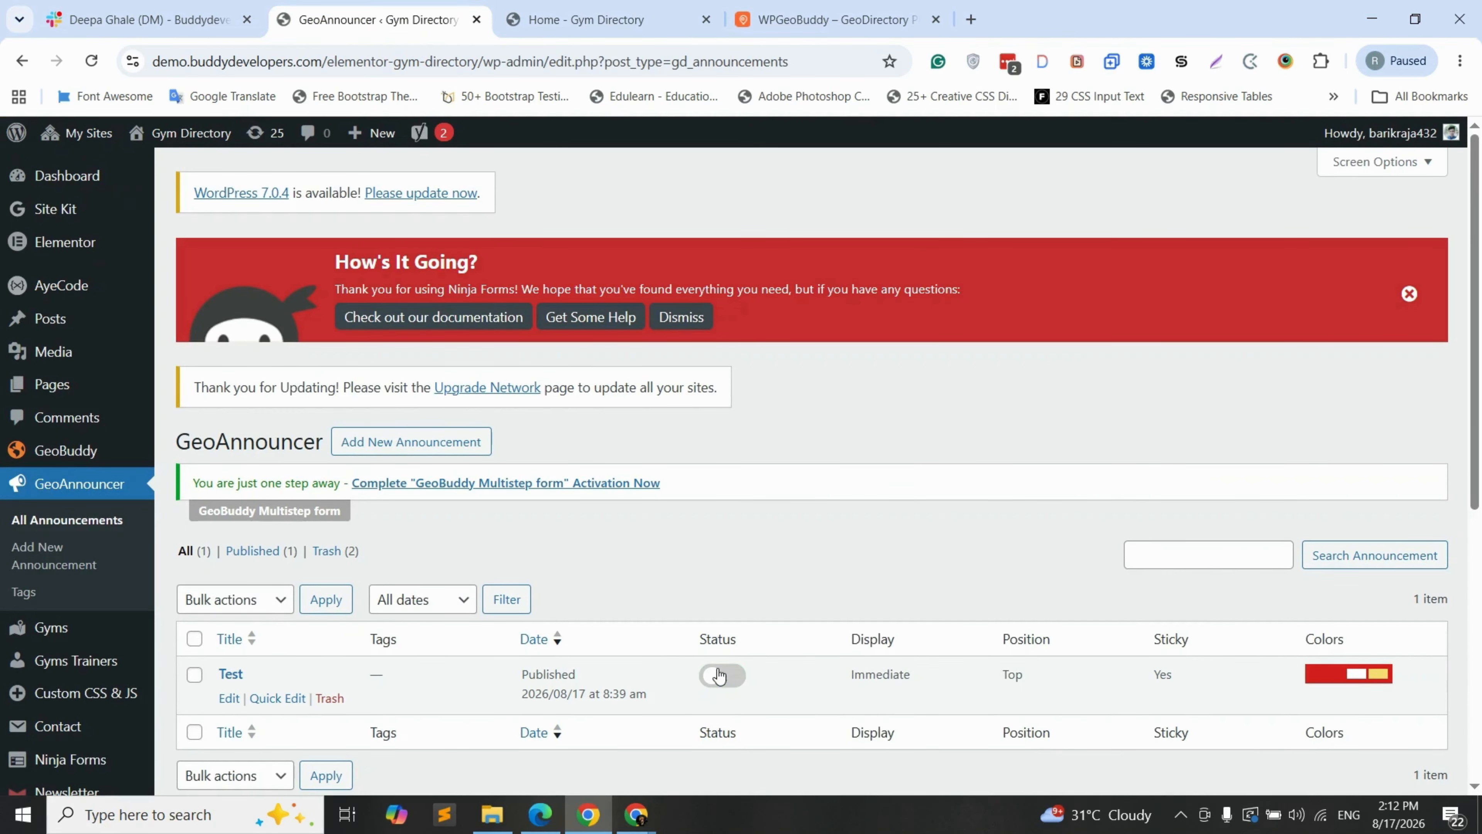
key("ctrl+Tab")
key("F5")
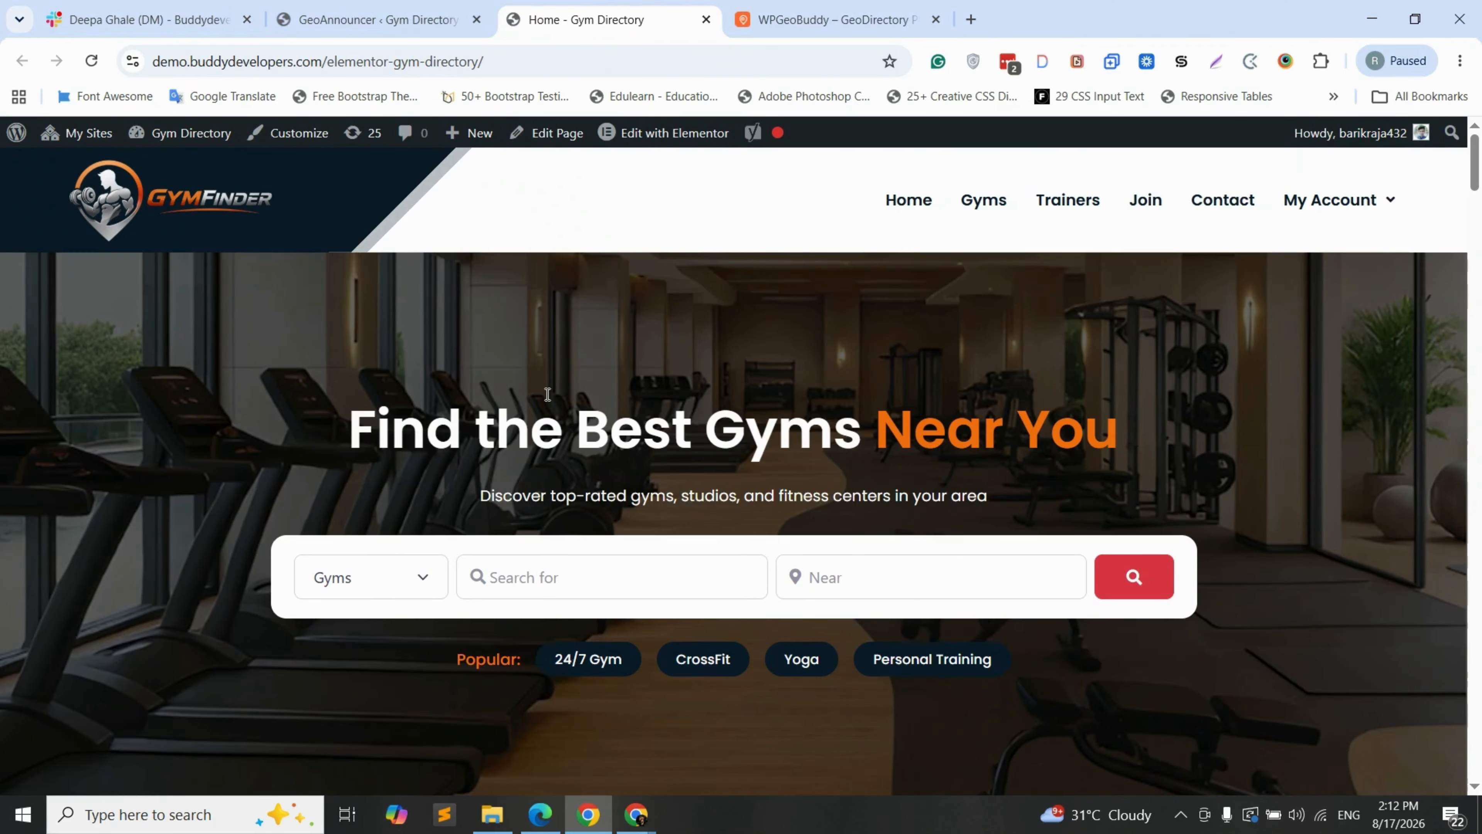
Step: Start a new GeoAnnouncer announcement and title it "2026 Latest Update"
left_click(395, 24)
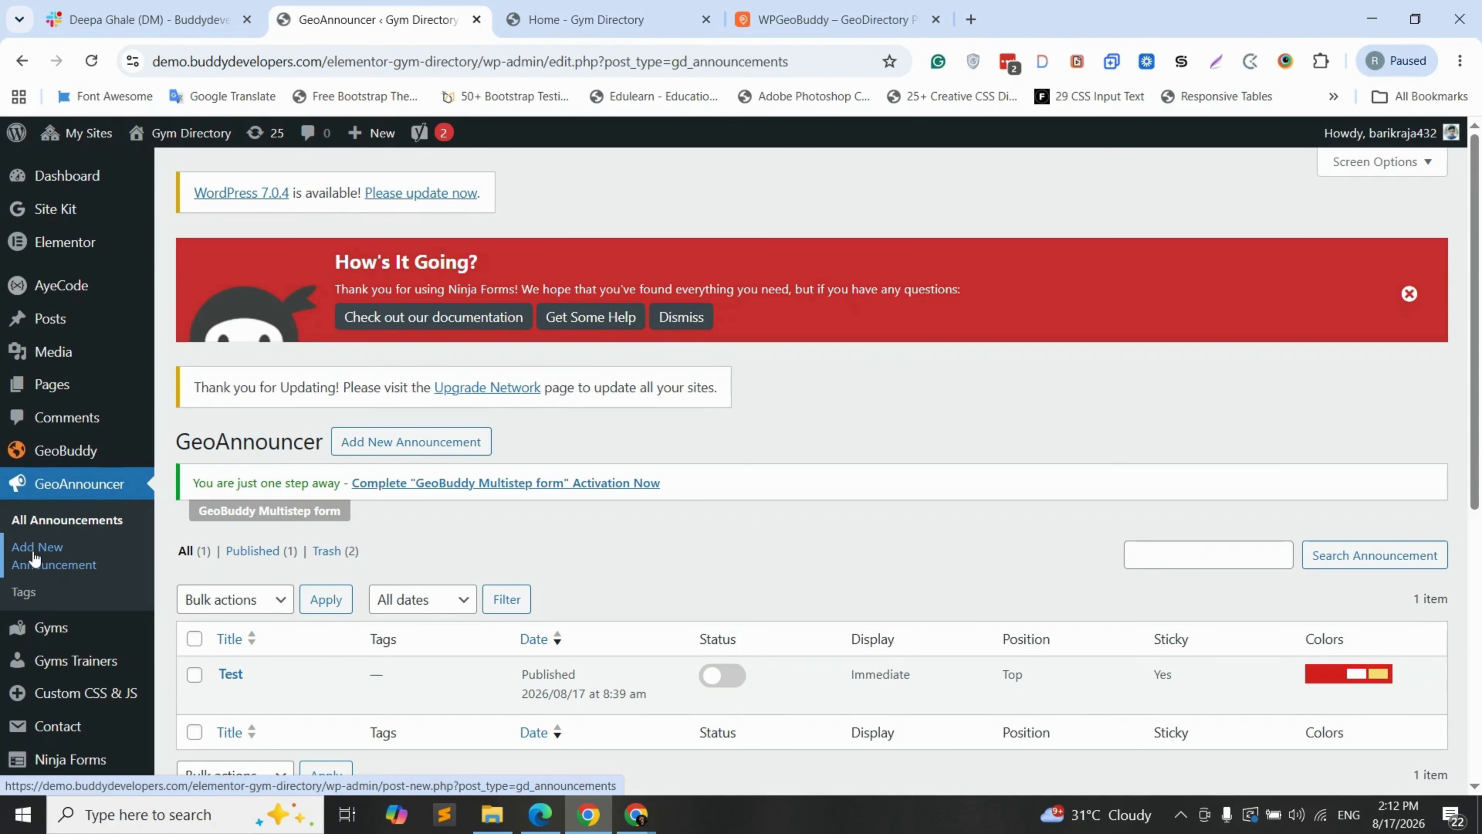
left_click(442, 447)
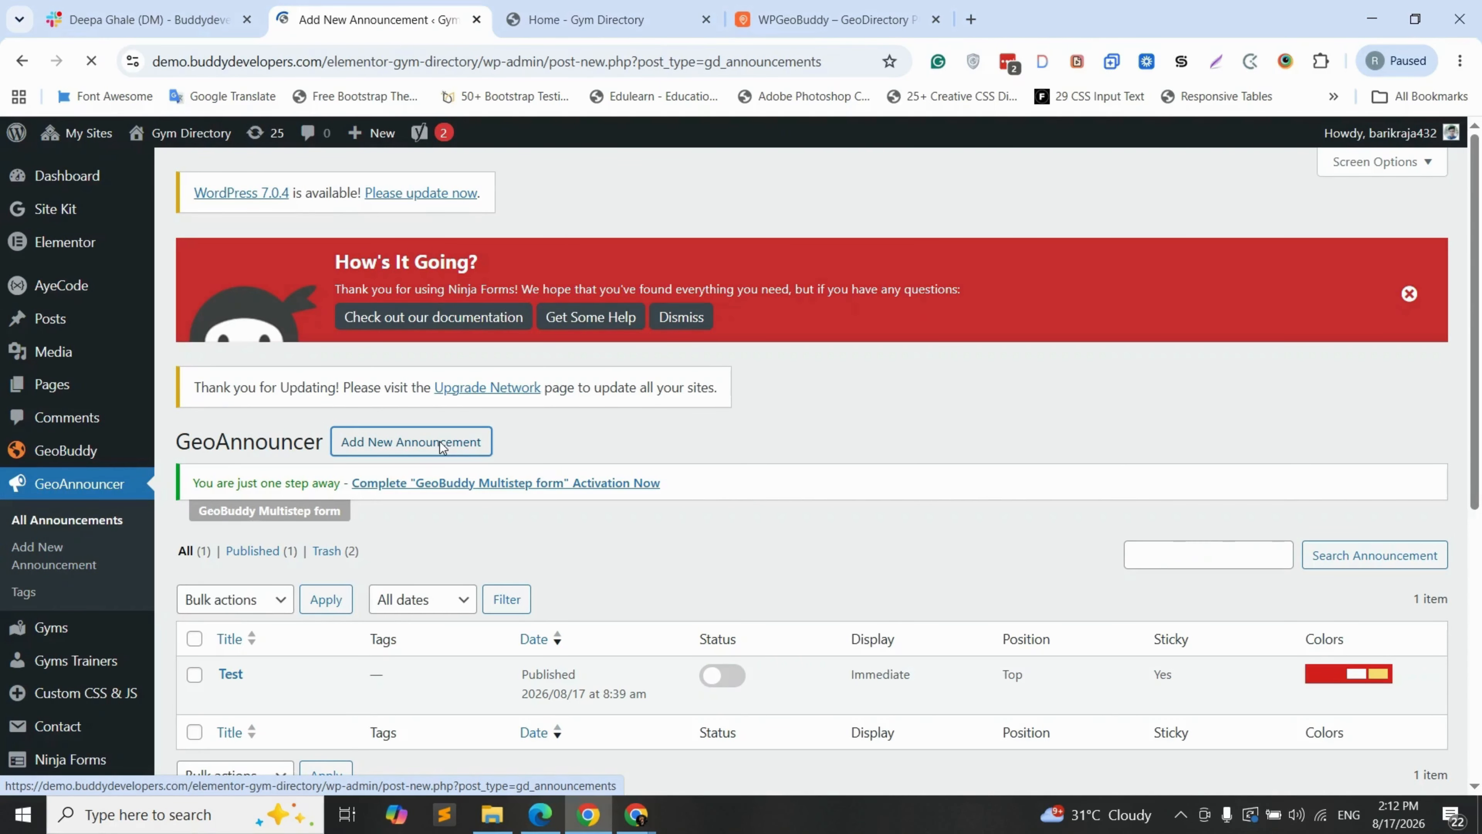
scroll(310, 236, "down", 5)
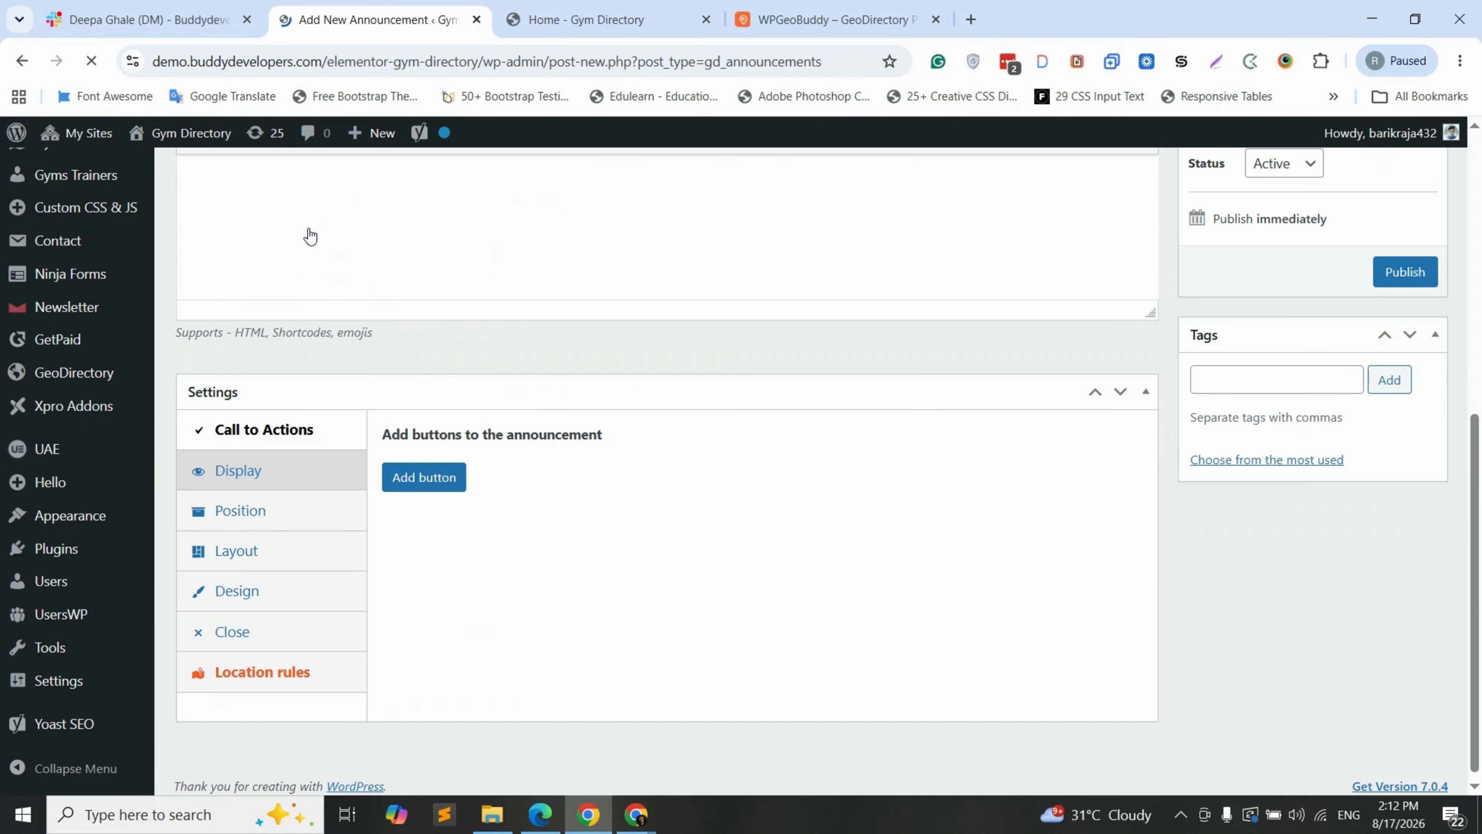
scroll(616, 366, "up", 3)
scroll(616, 366, "down", 2)
scroll(273, 461, "up", 4)
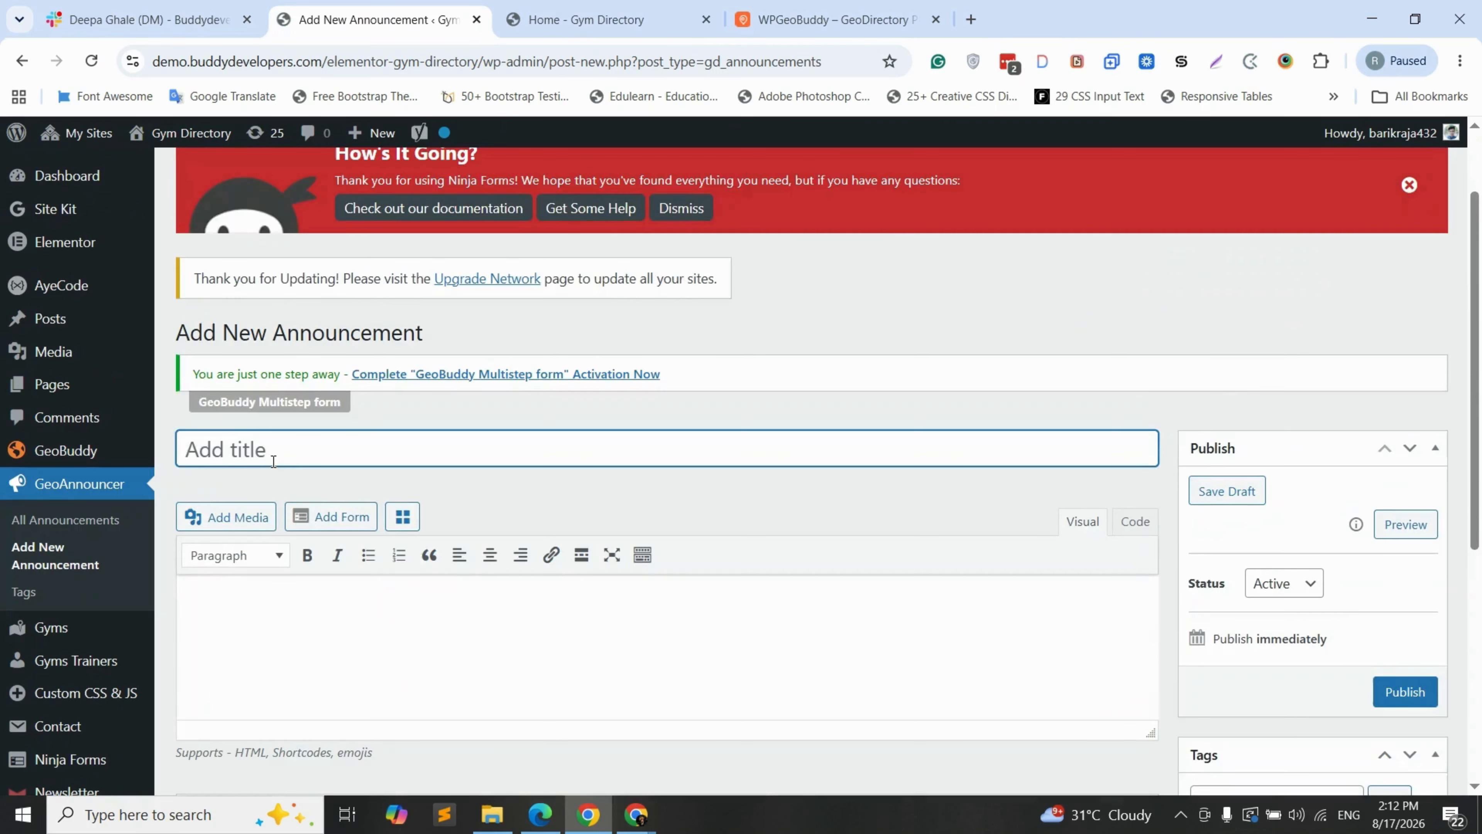
type("2026 Latest Updates")
key("BackSpace")
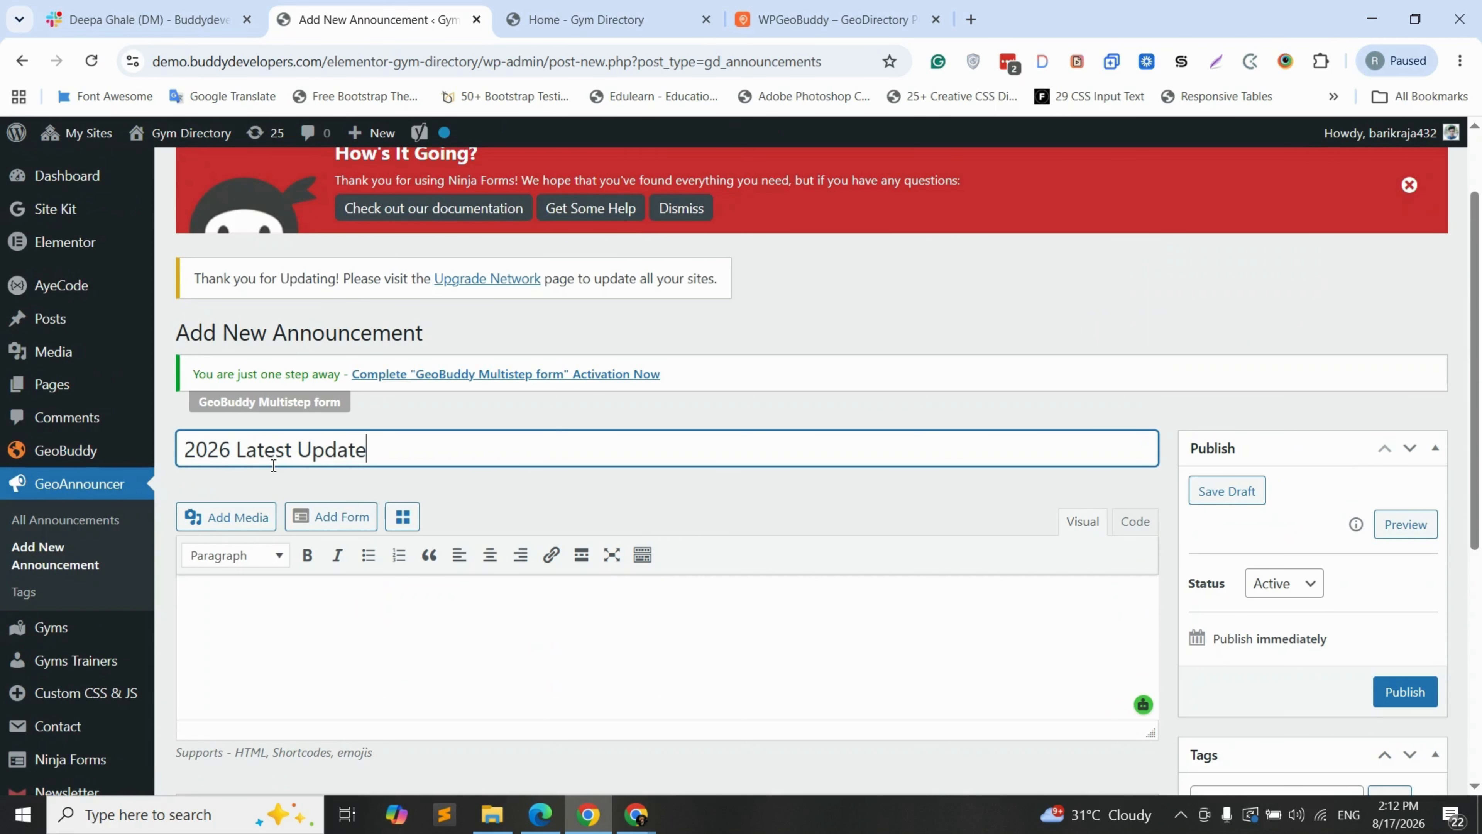
Step: Search the web for "lorem" in a new browser tab and open the lipsum.com page for placeholder text
left_click(318, 590)
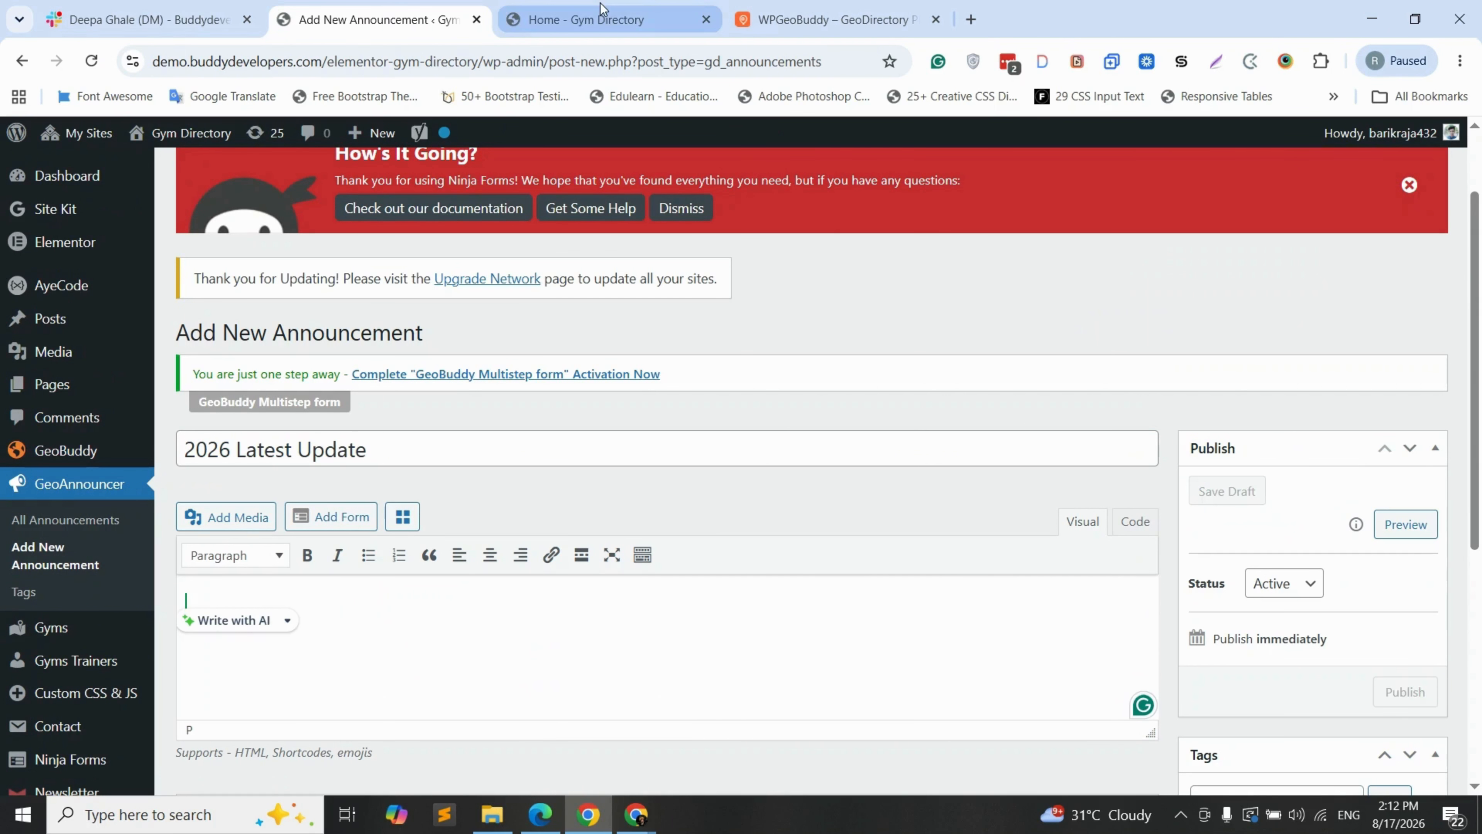
left_click(982, 18)
type("lote")
key("BackSpace")
key("BackSpace")
type("r")
key("Return")
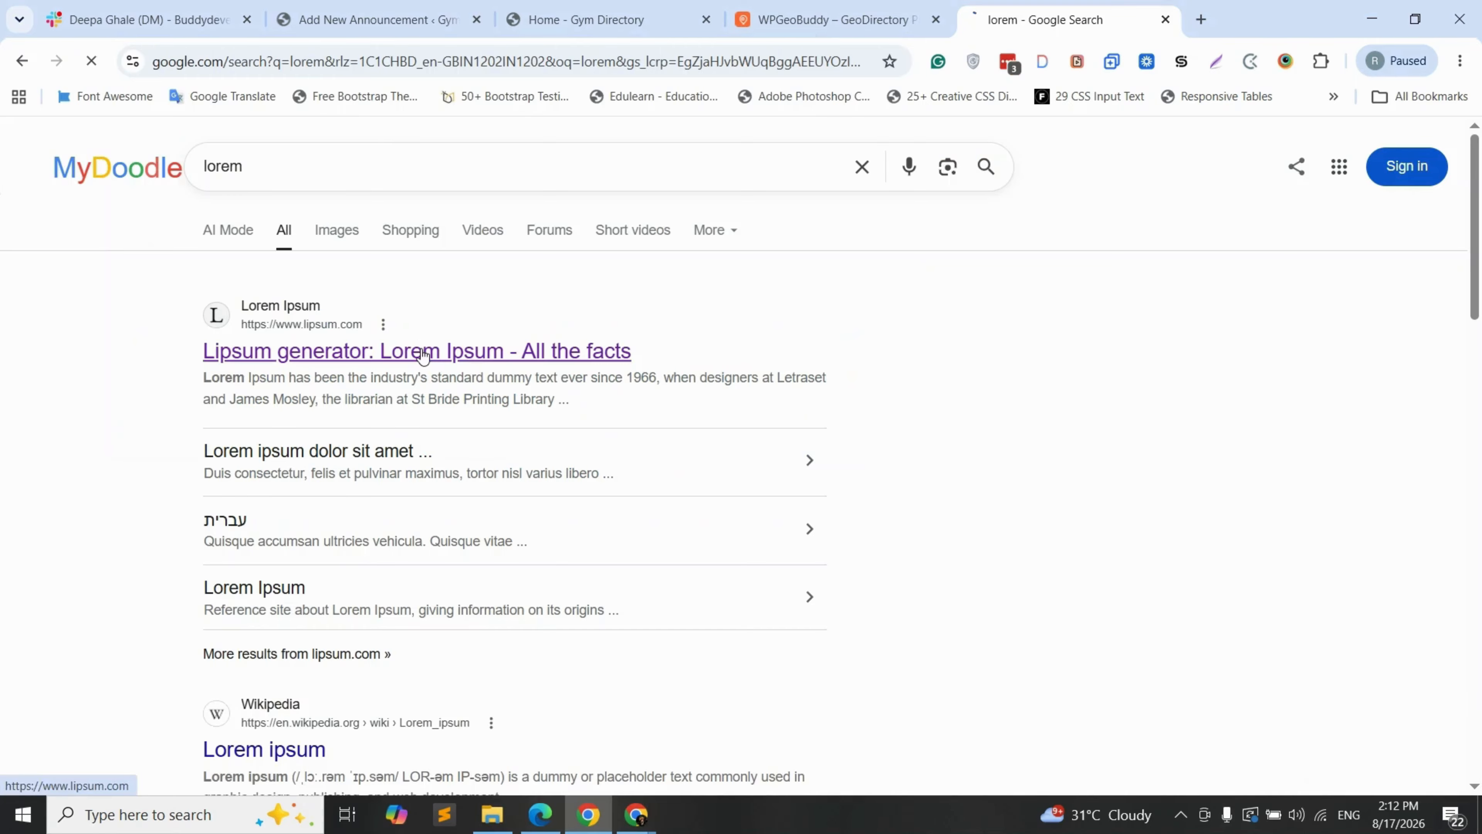
left_click(420, 350)
scroll(299, 356, "down", 3)
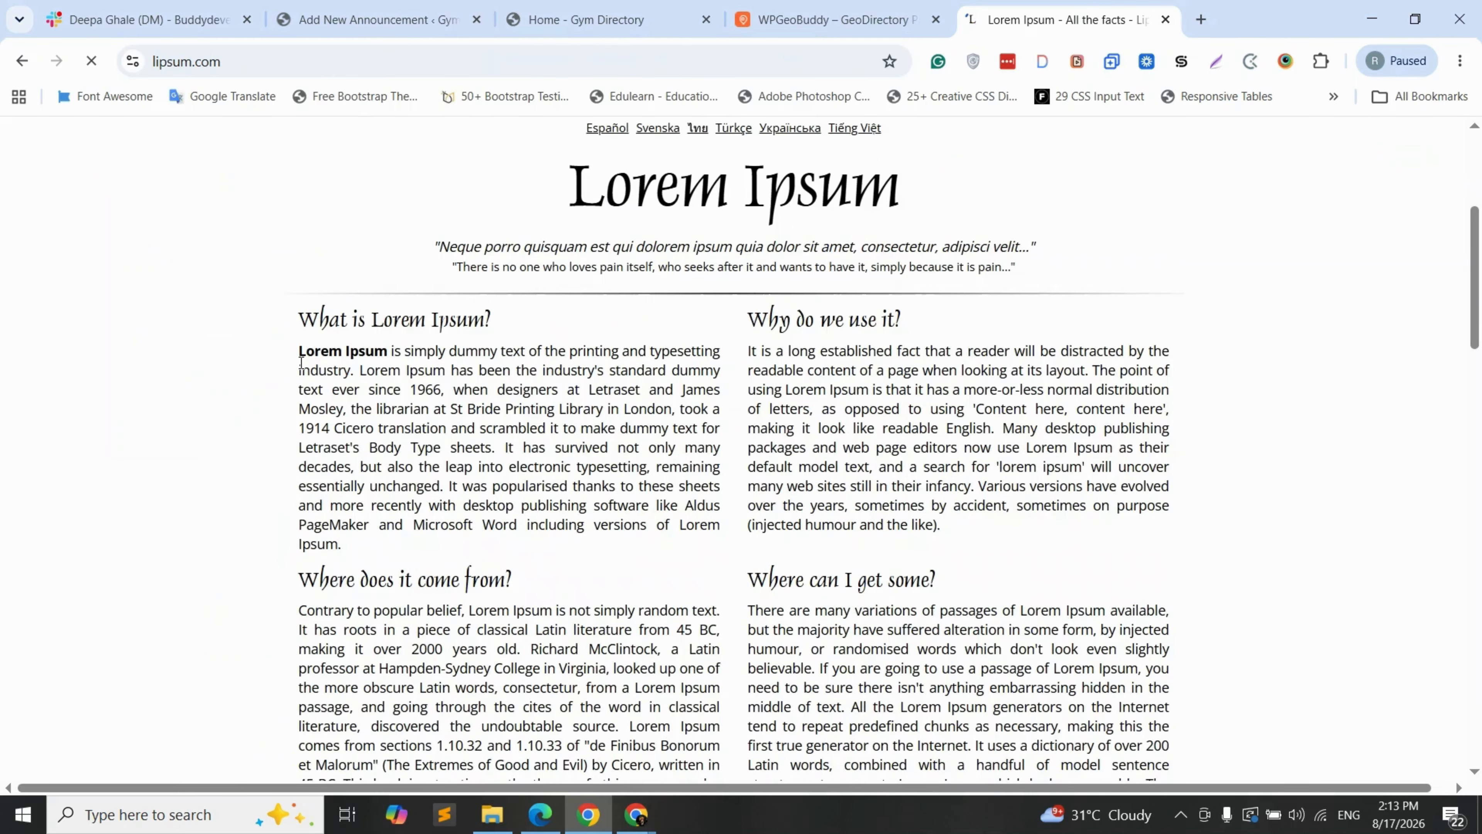
Step: Copy the opening text under "What is Lorem Ipsum?" up to "ever since 1966" into the new announcement's body
left_click_drag(298, 356, 448, 389)
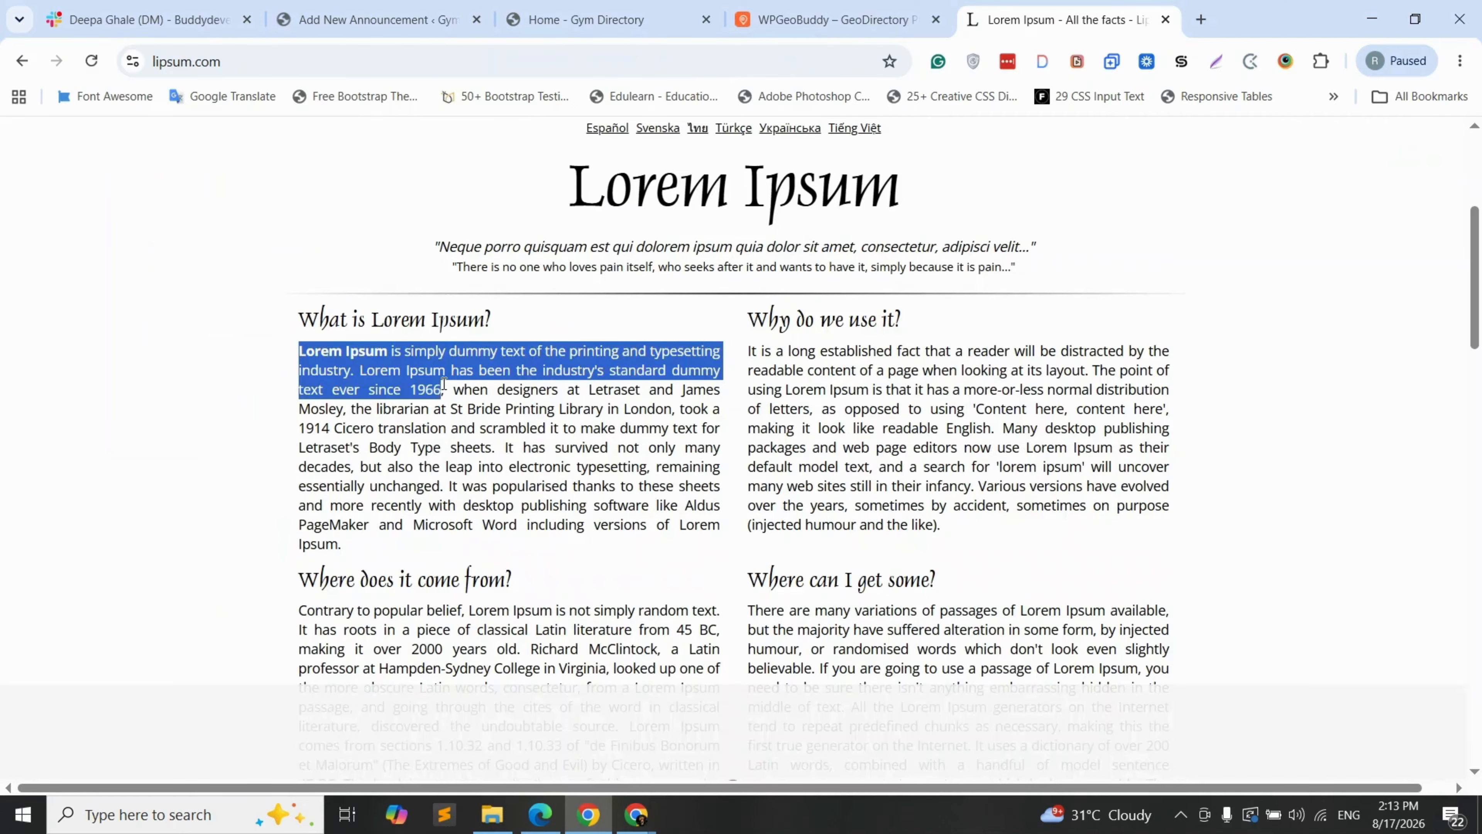
key("ctrl+c")
key("ctrl+2")
key("ctrl+v")
Step: Add a call-to-action button with the text "Read More", type Primary button and click action Open link
scroll(671, 523, "down", 5)
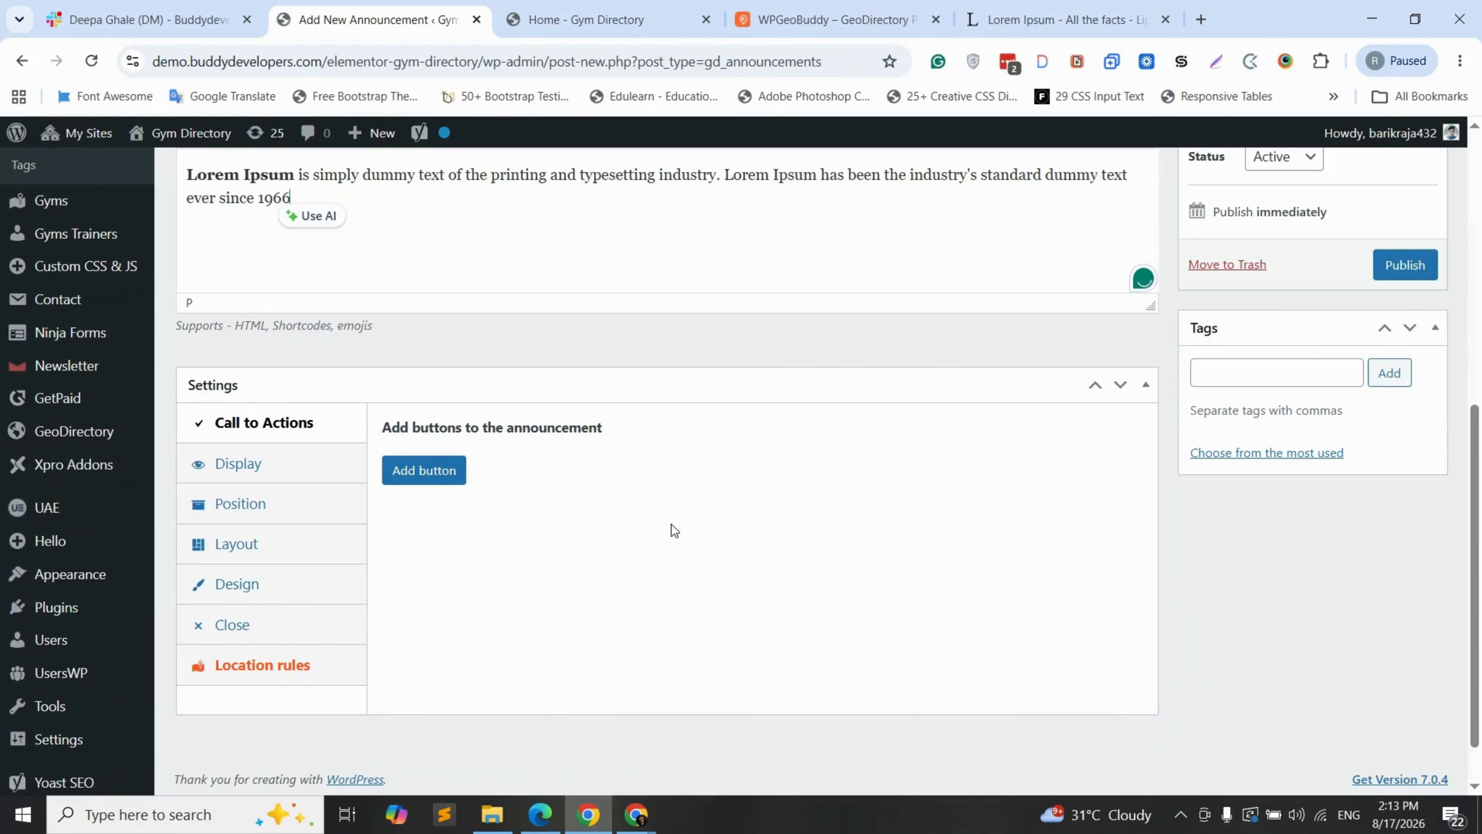
left_click(455, 472)
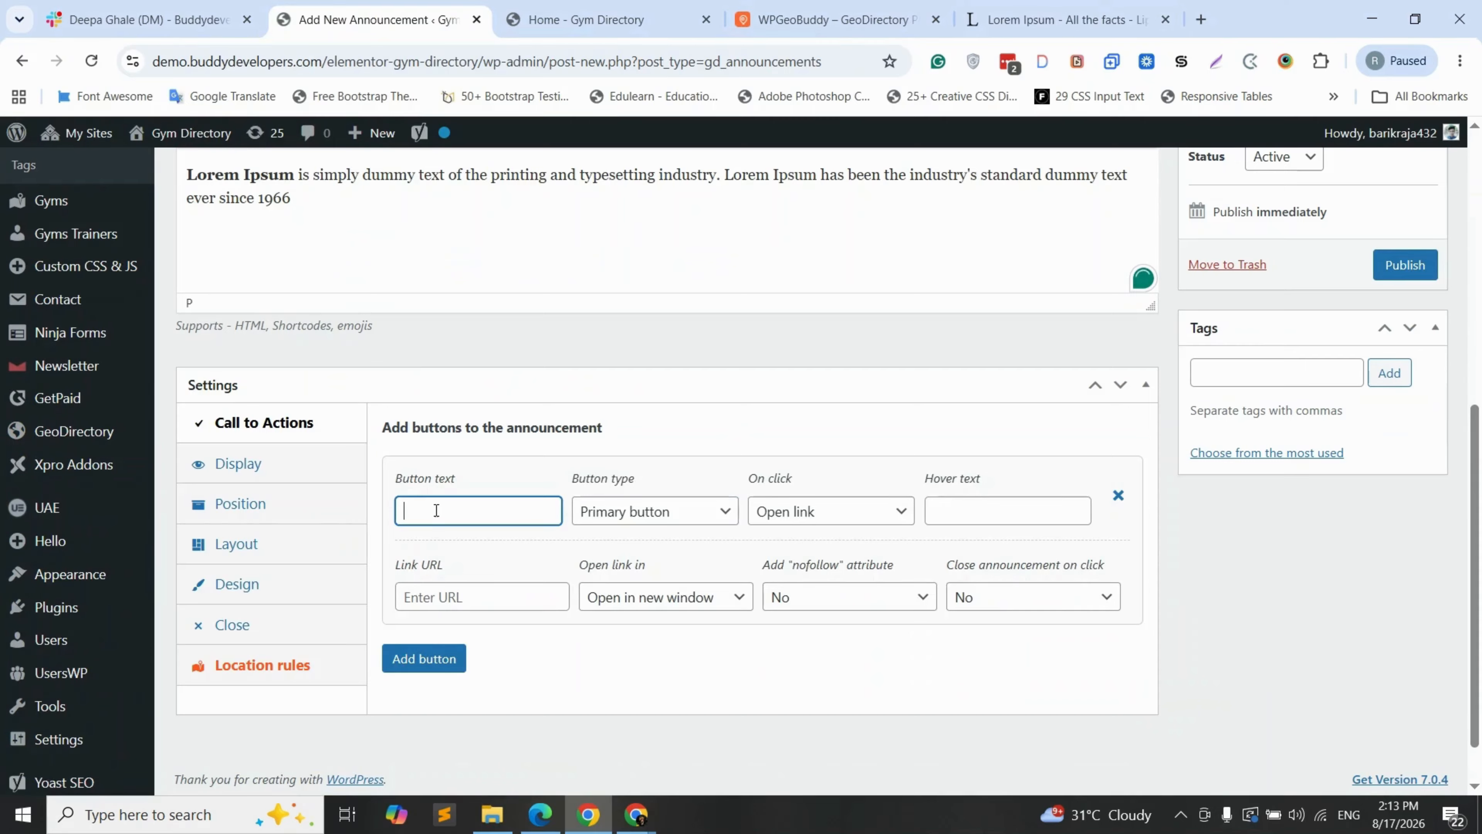
type("Read More")
left_click(641, 513)
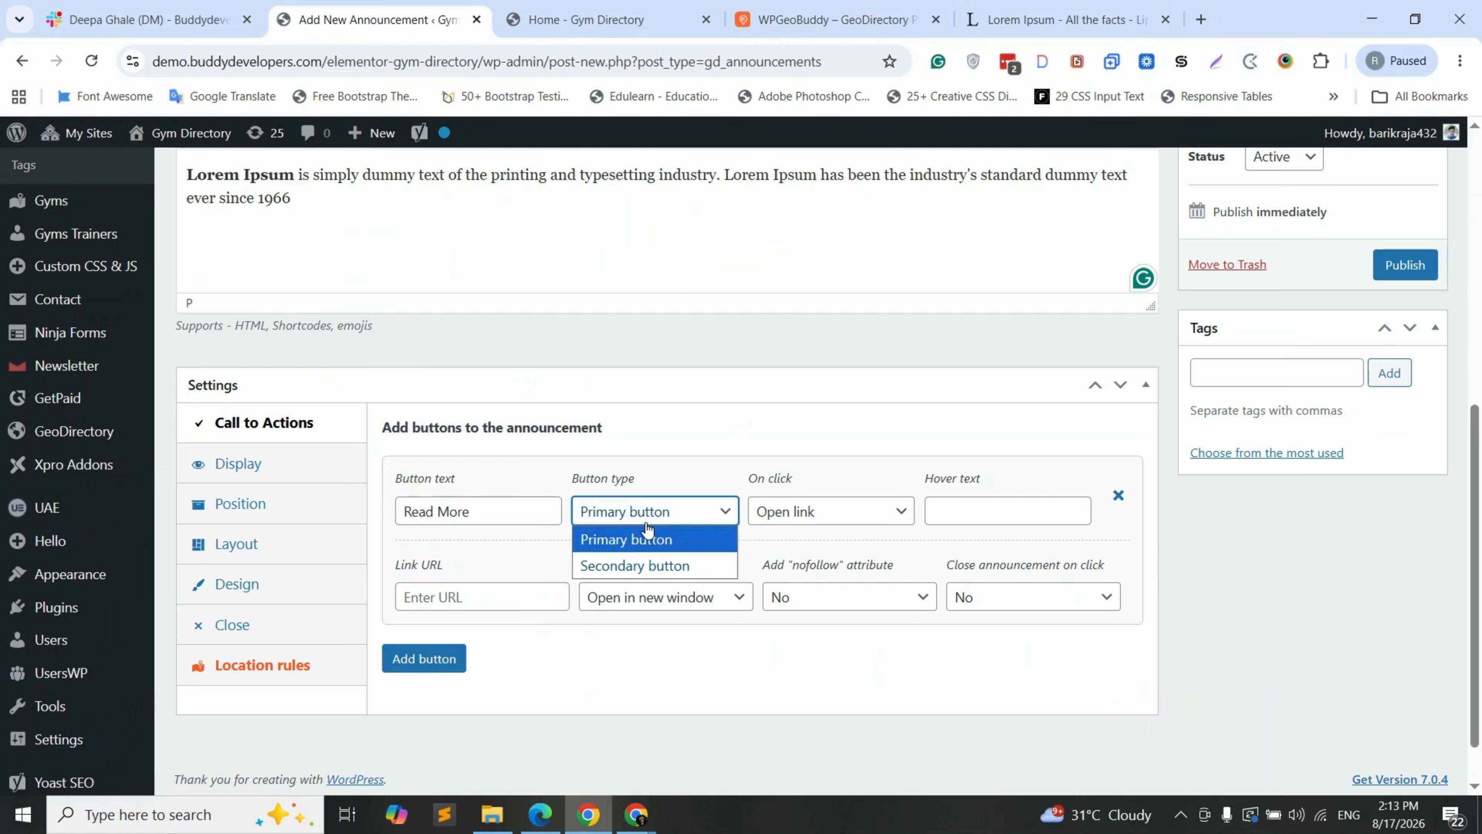
left_click(646, 533)
left_click(808, 512)
left_click(808, 514)
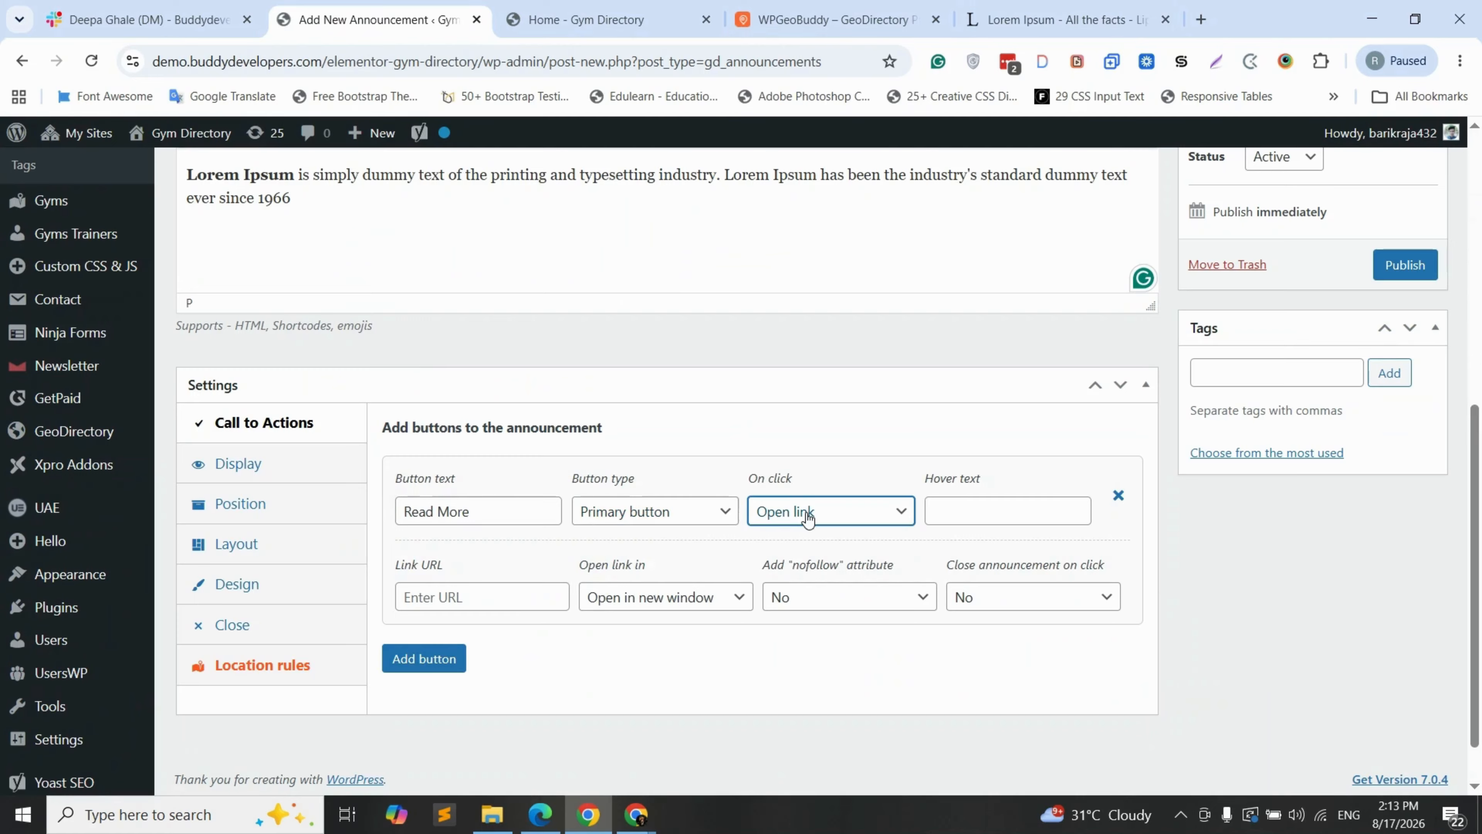
Step: Set the Read More button's hover text to "Click Now"
left_click(976, 512)
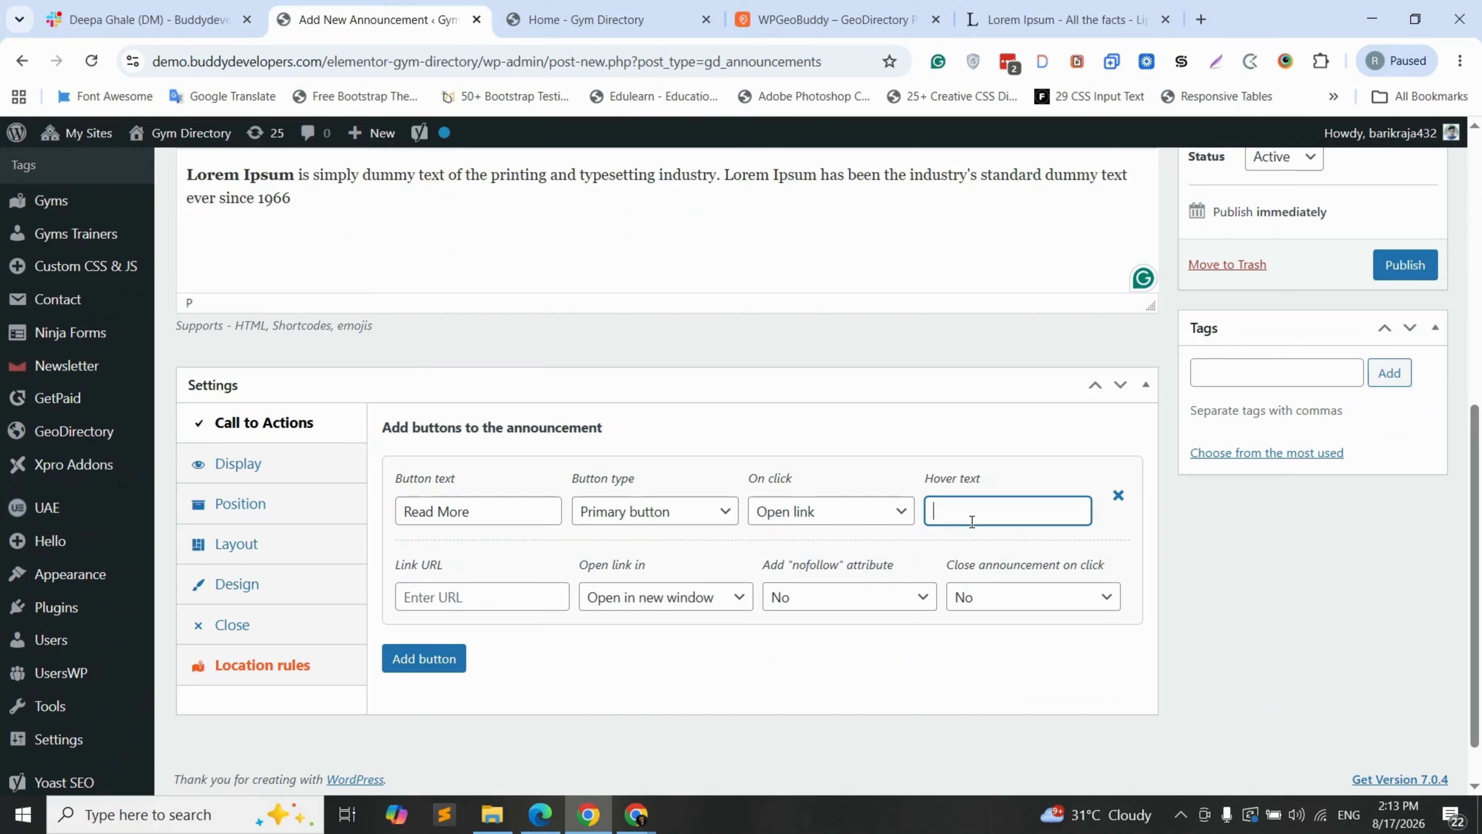
key("ctrl+z")
type("Click Now")
left_click(440, 592)
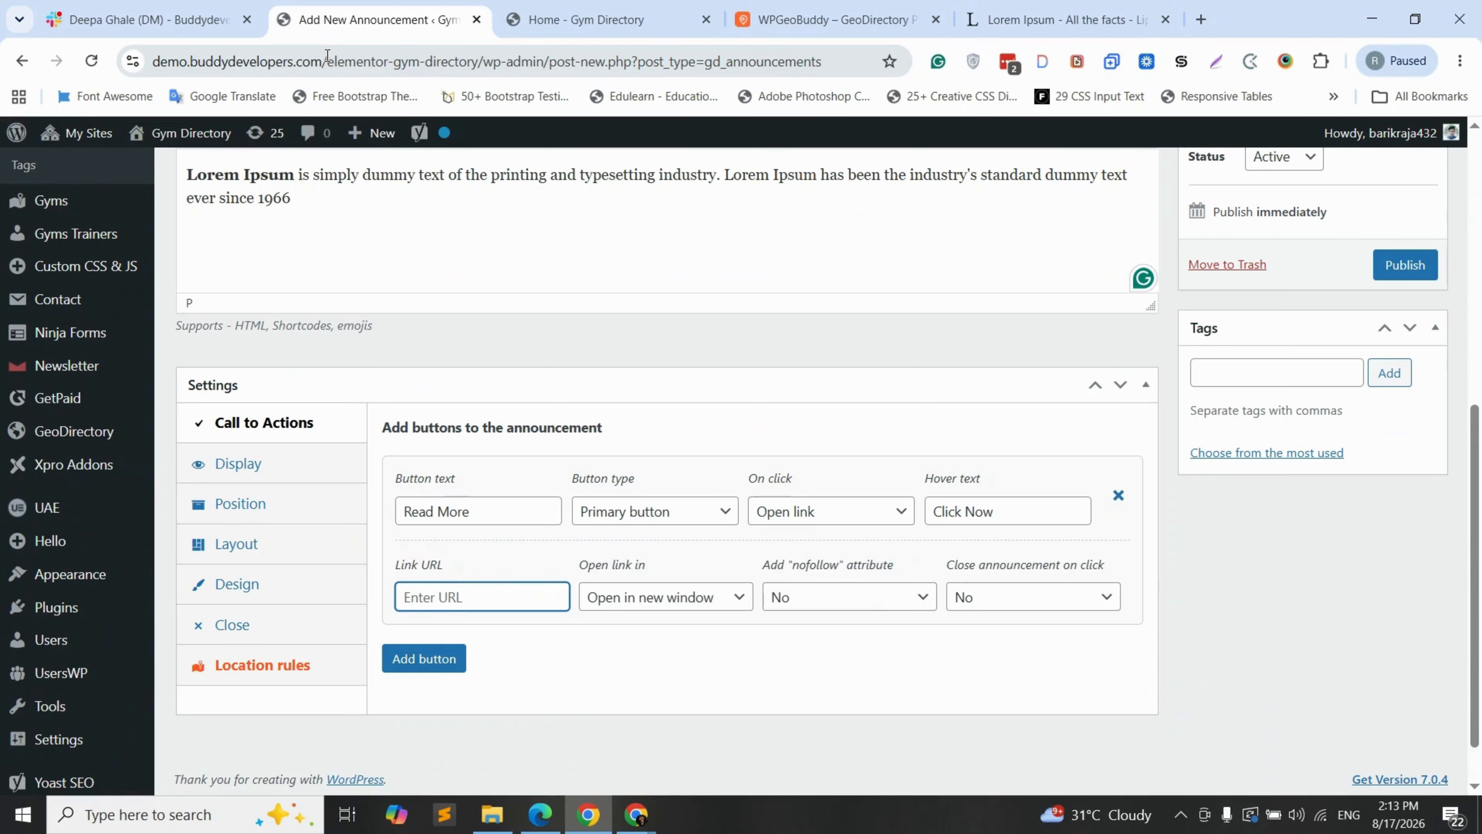
left_click_drag(327, 56, 154, 60)
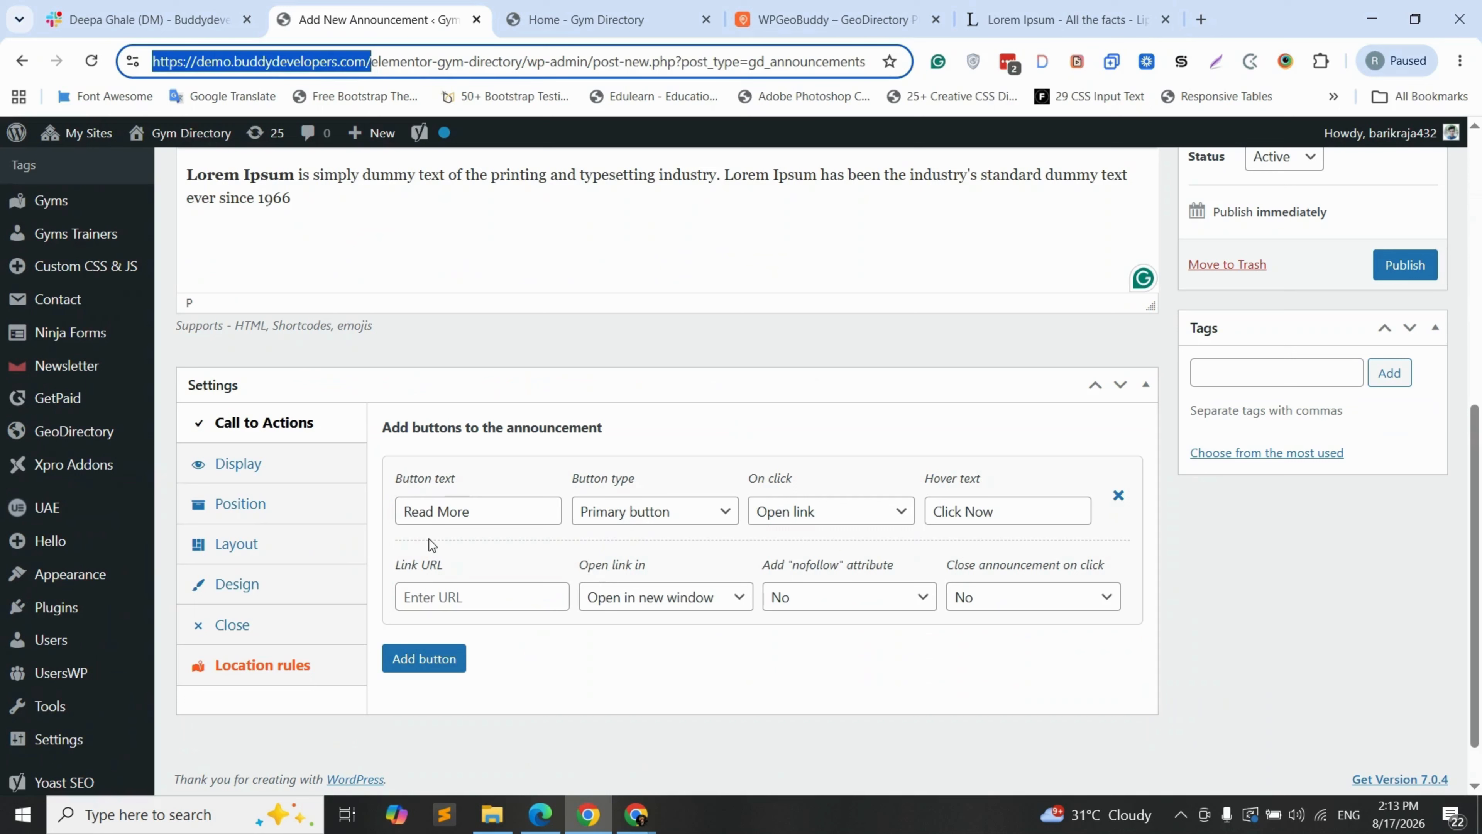
left_click(461, 585)
key("ctrl+v")
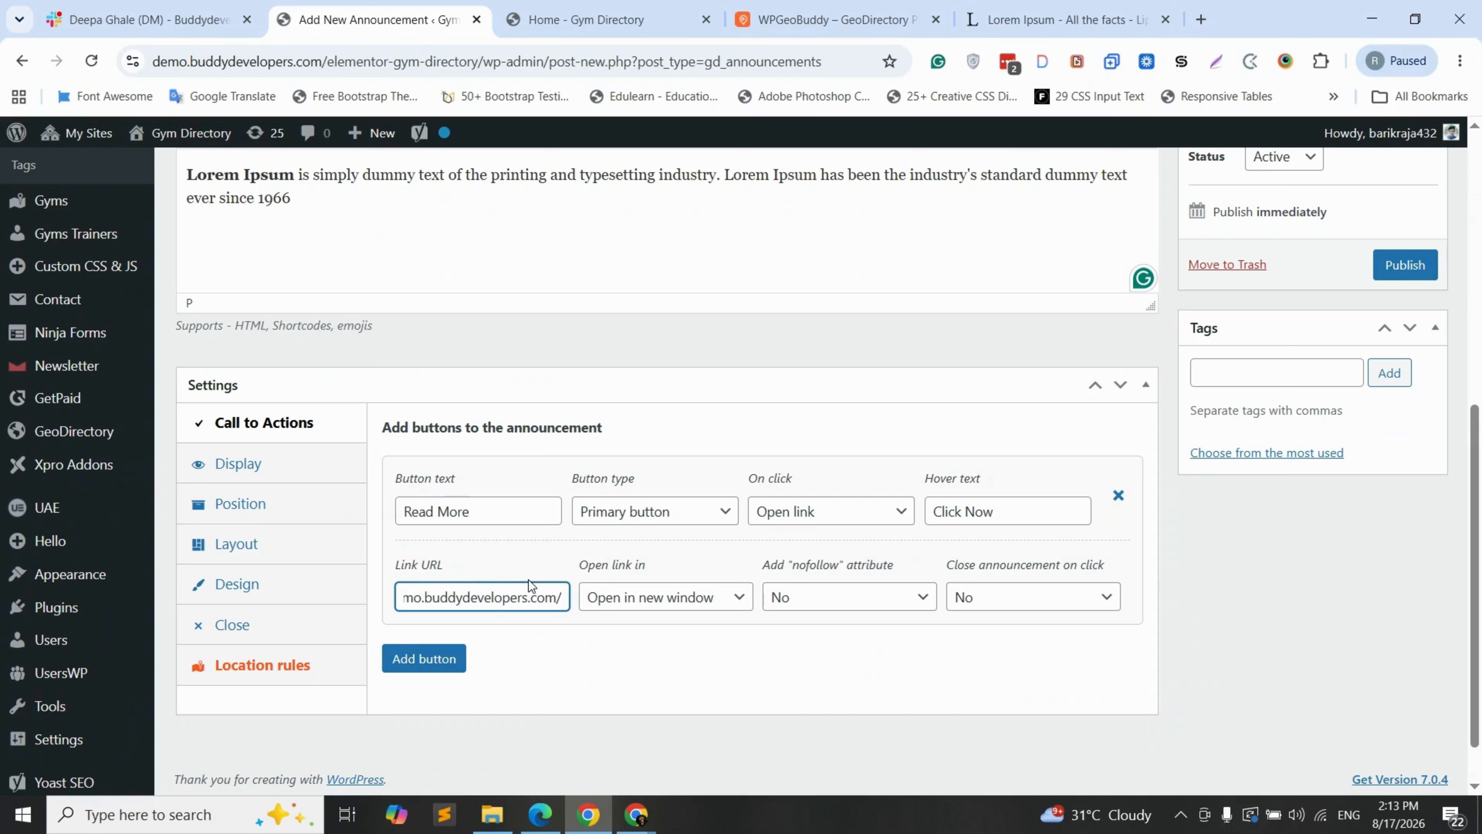
left_click(722, 610)
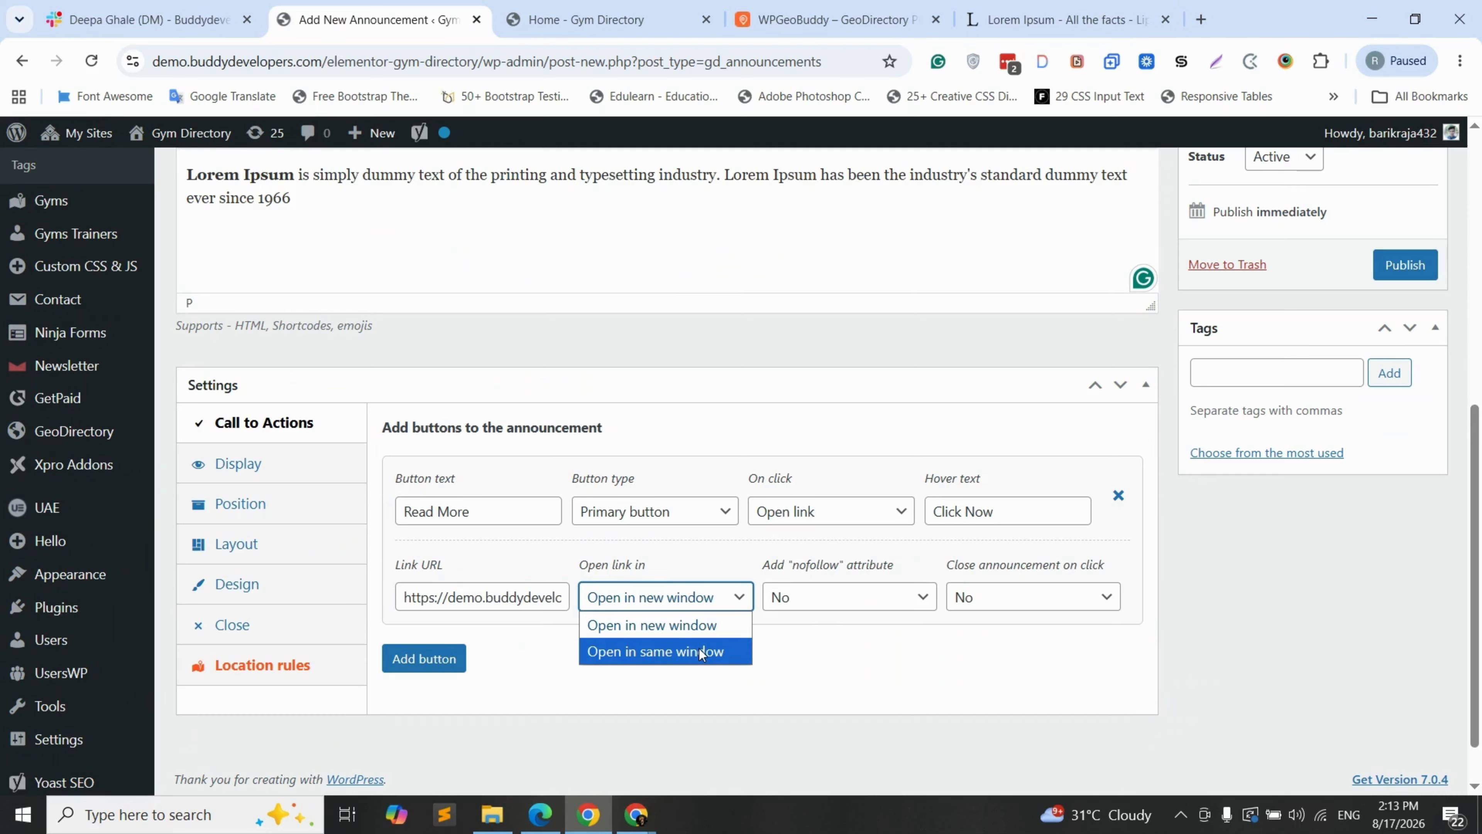
left_click(639, 667)
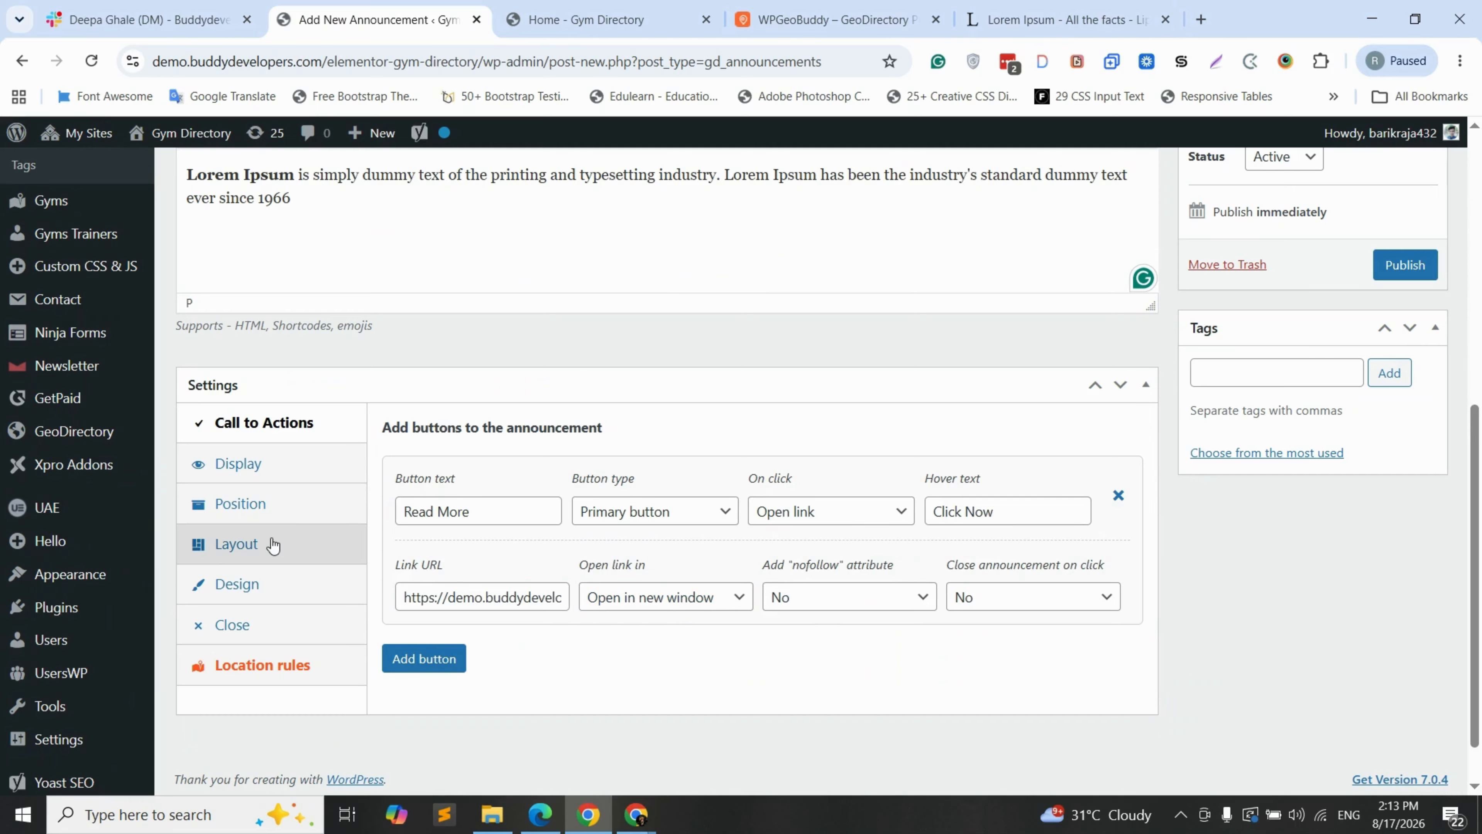
Step: Review the announcement's Display settings, checking the choices for its on-show animation and when it is displayed
left_click(245, 465)
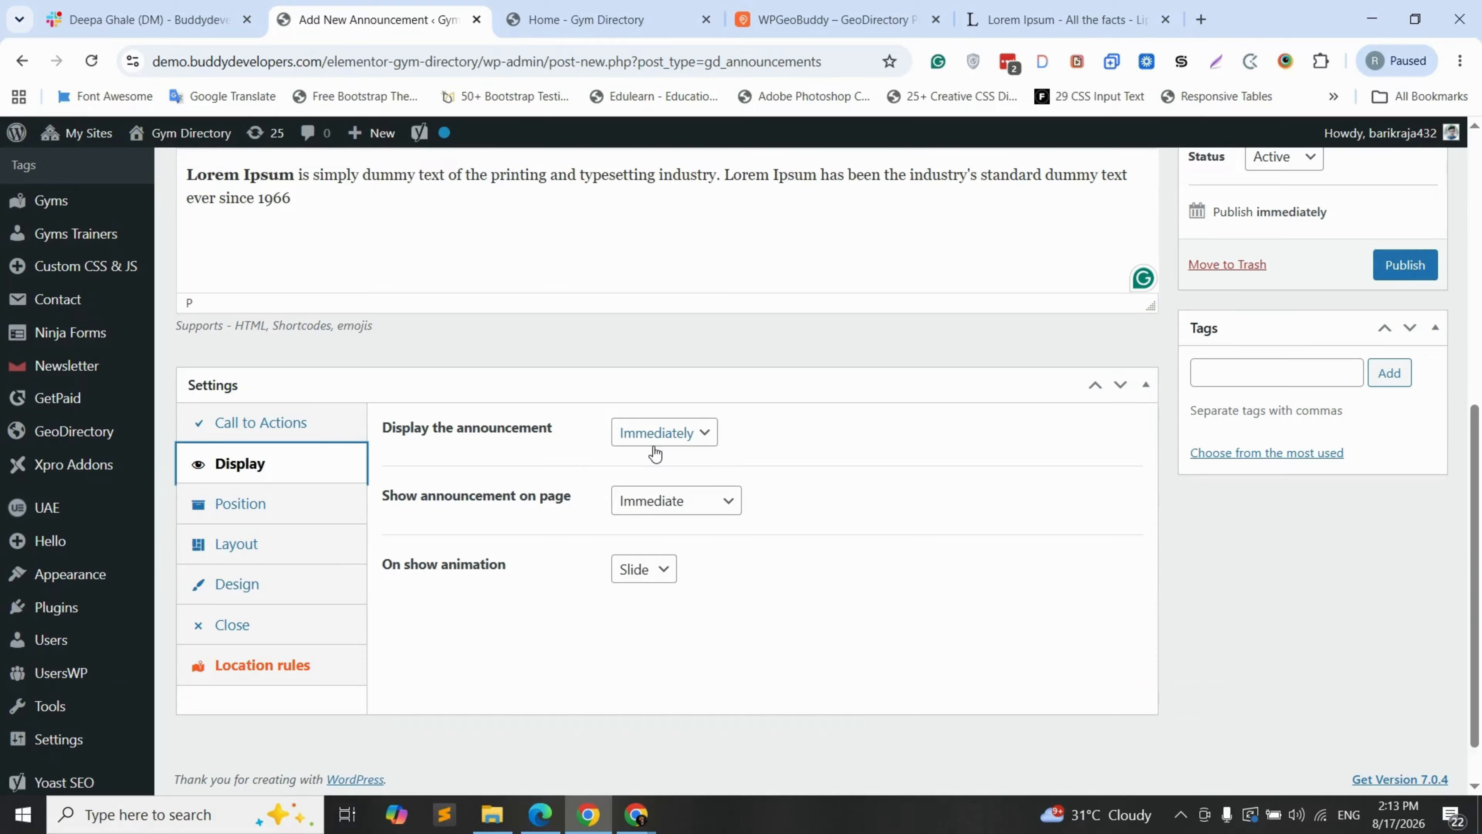
left_click(648, 570)
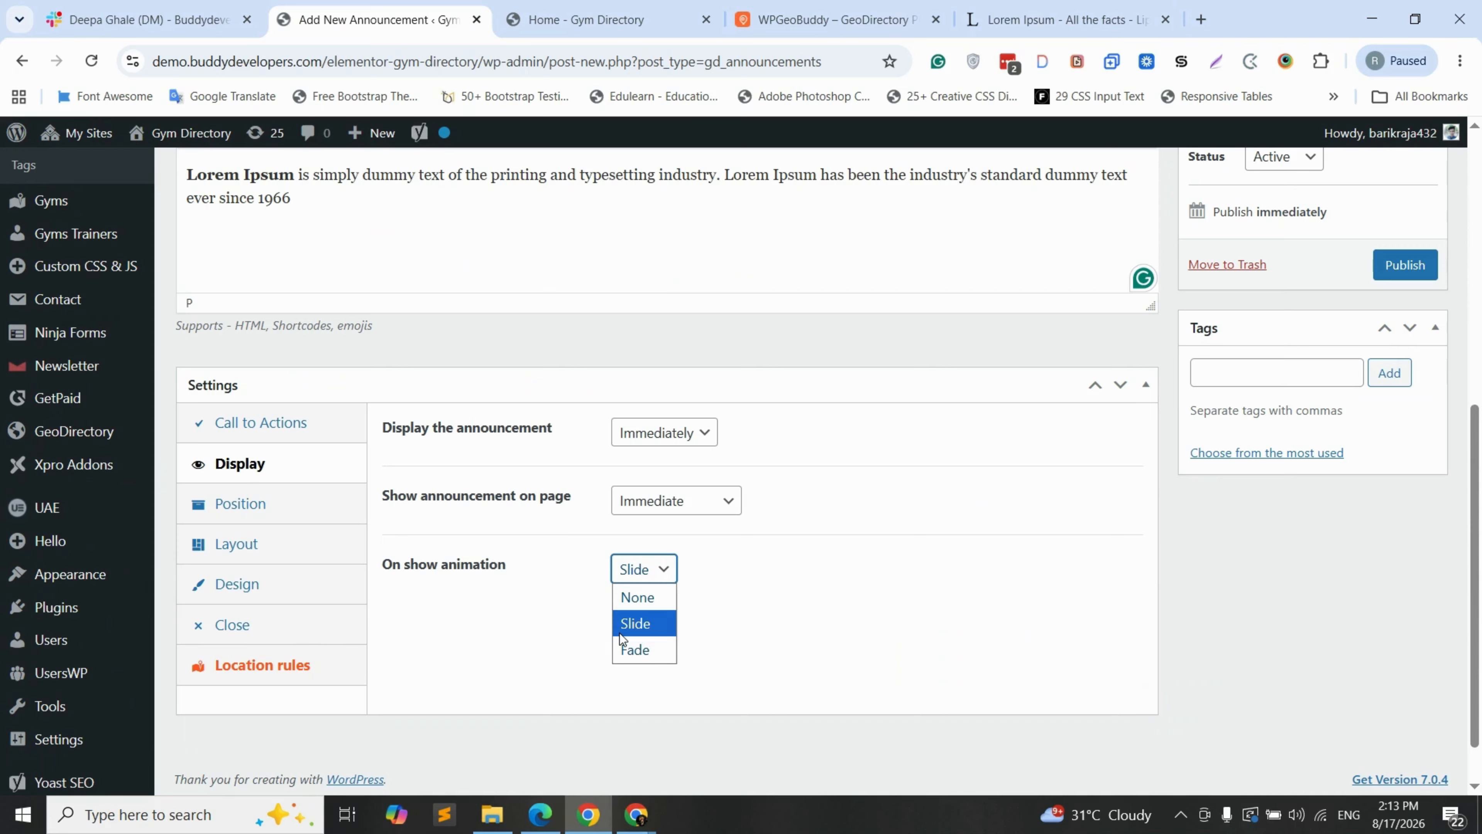
left_click(535, 499)
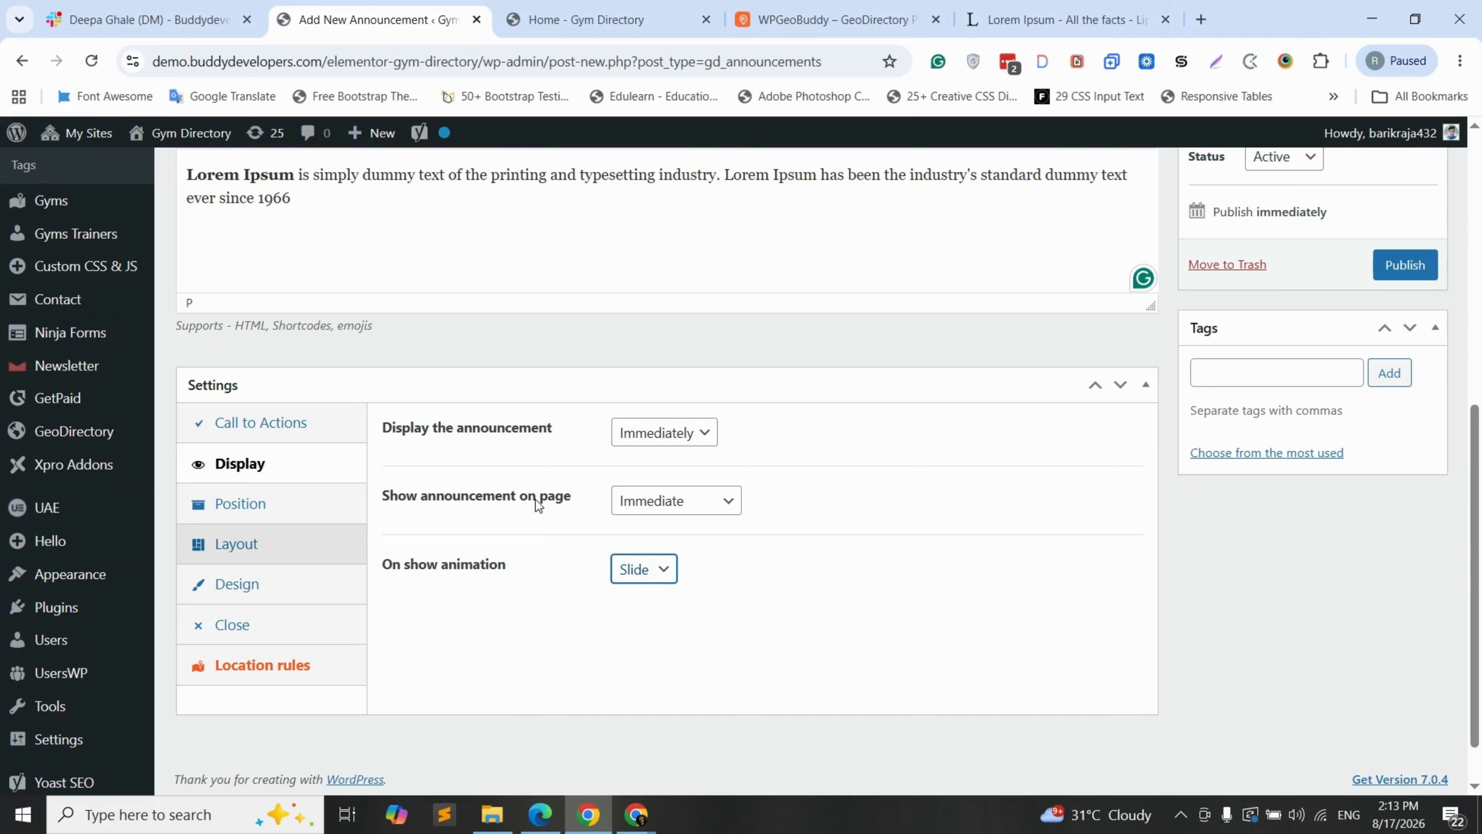
left_click(671, 442)
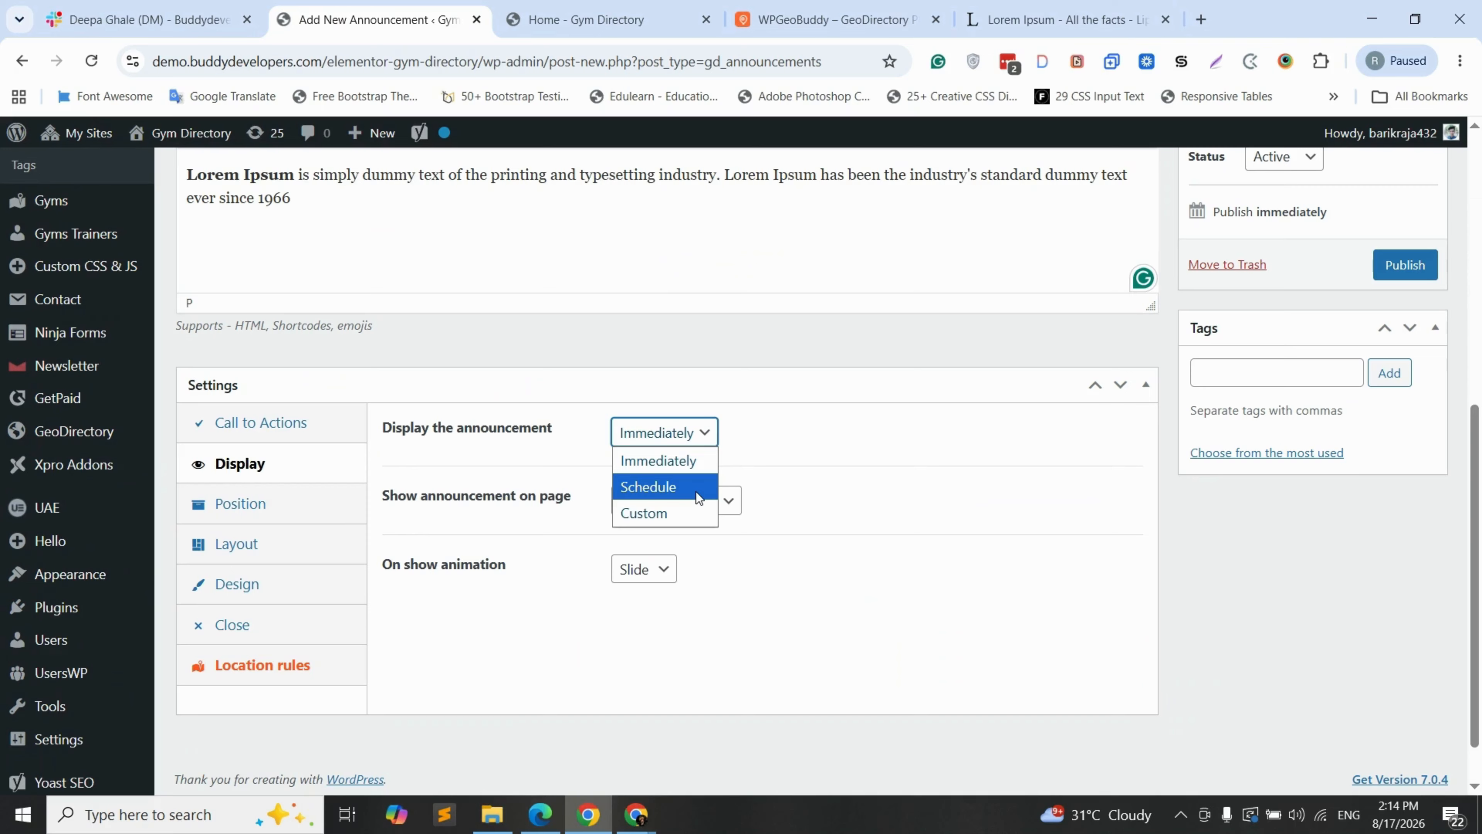
left_click(779, 433)
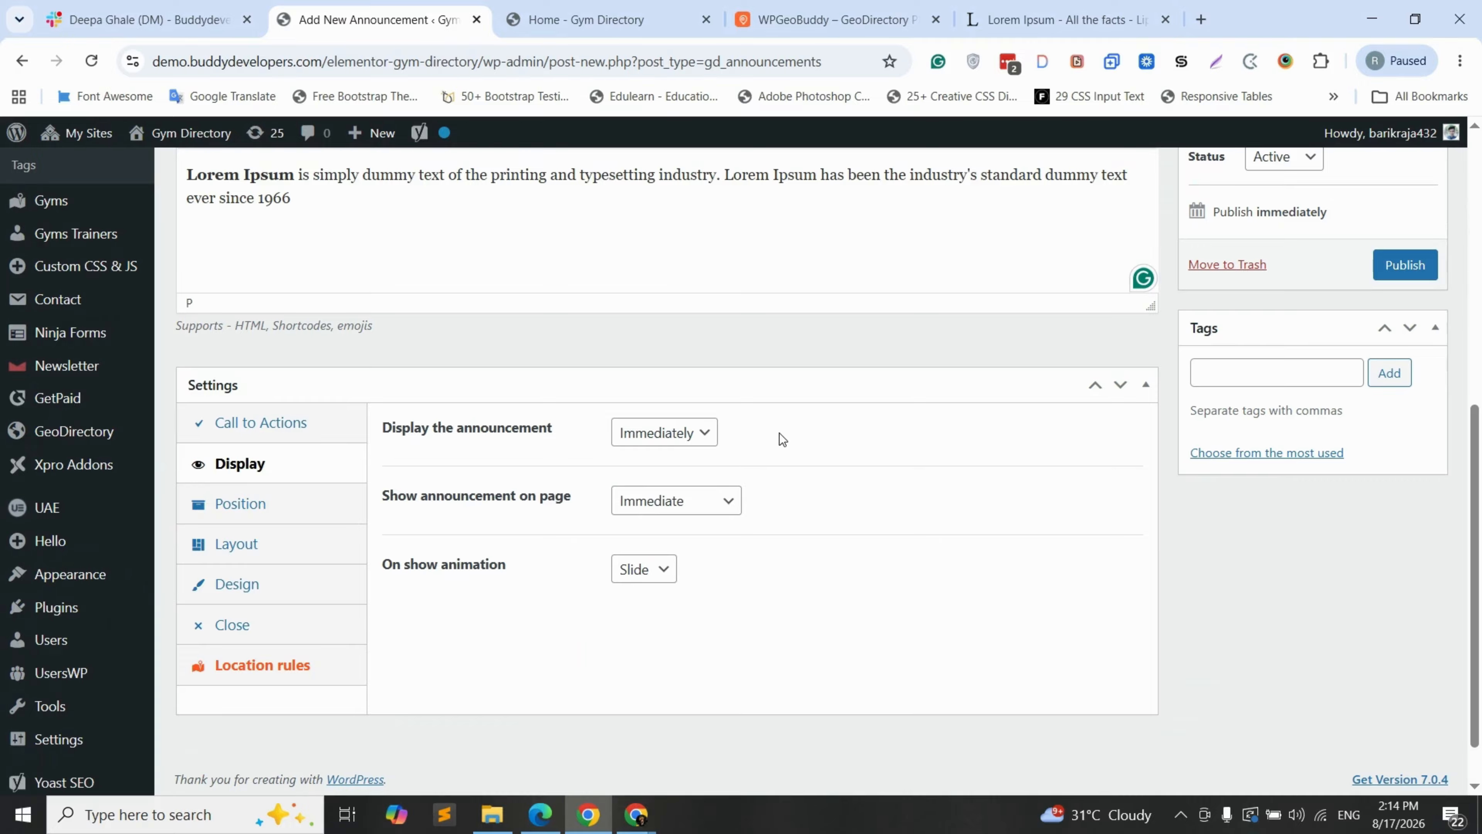
Step: Position the announcement at the top of the page, keeping Sticky set to Yes
left_click(234, 505)
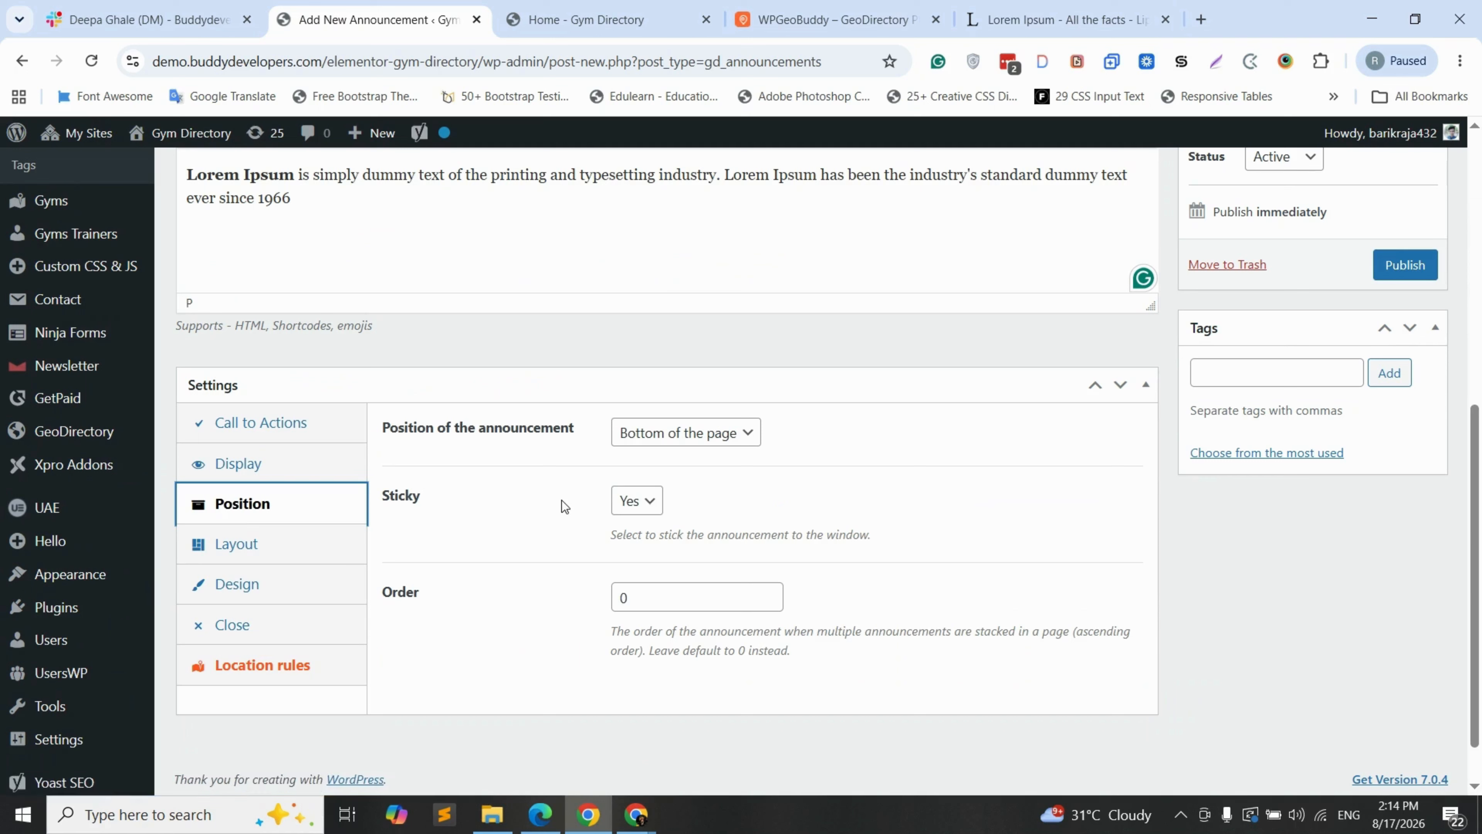
left_click(677, 439)
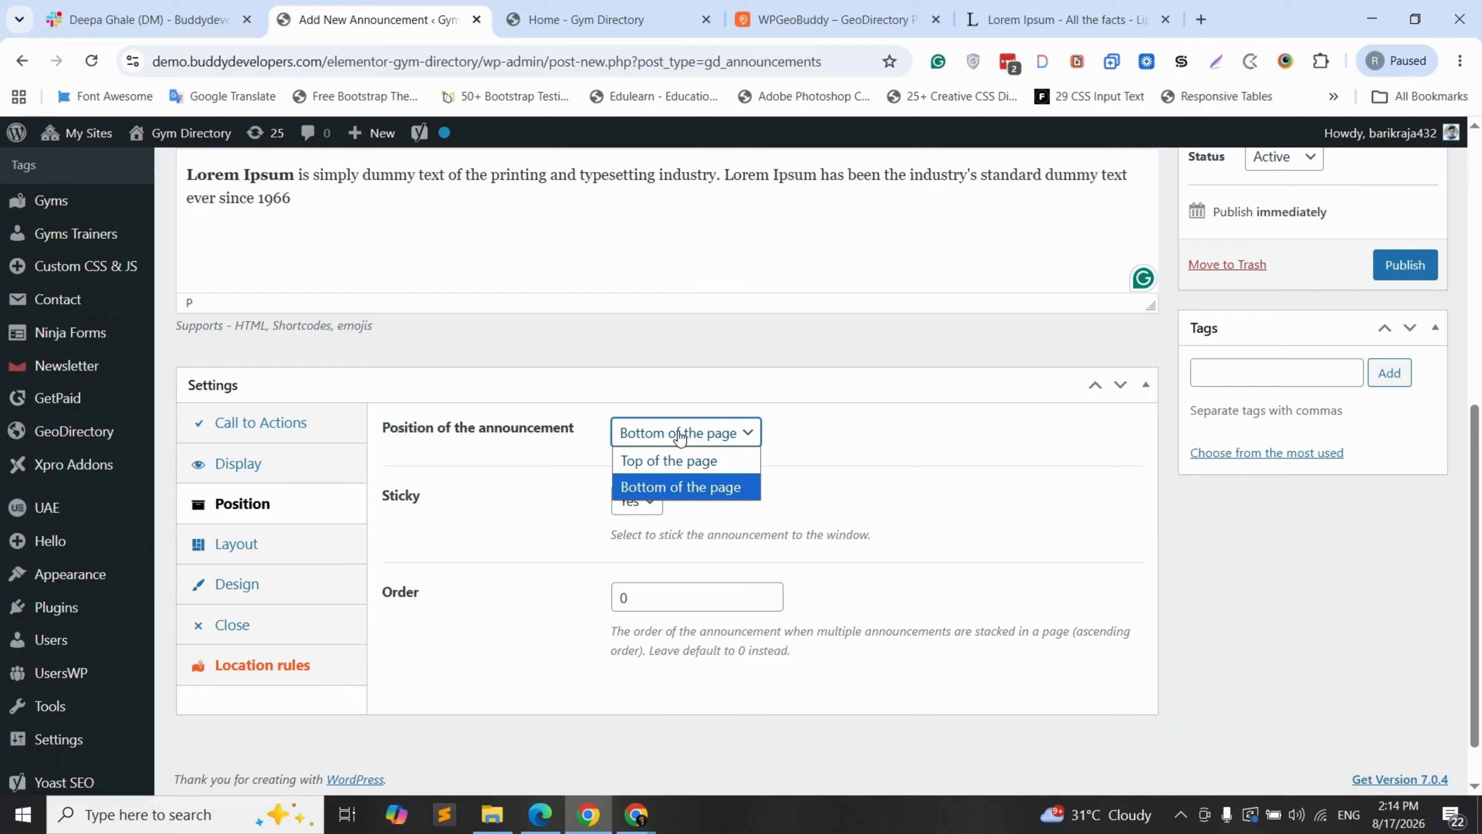
left_click(700, 460)
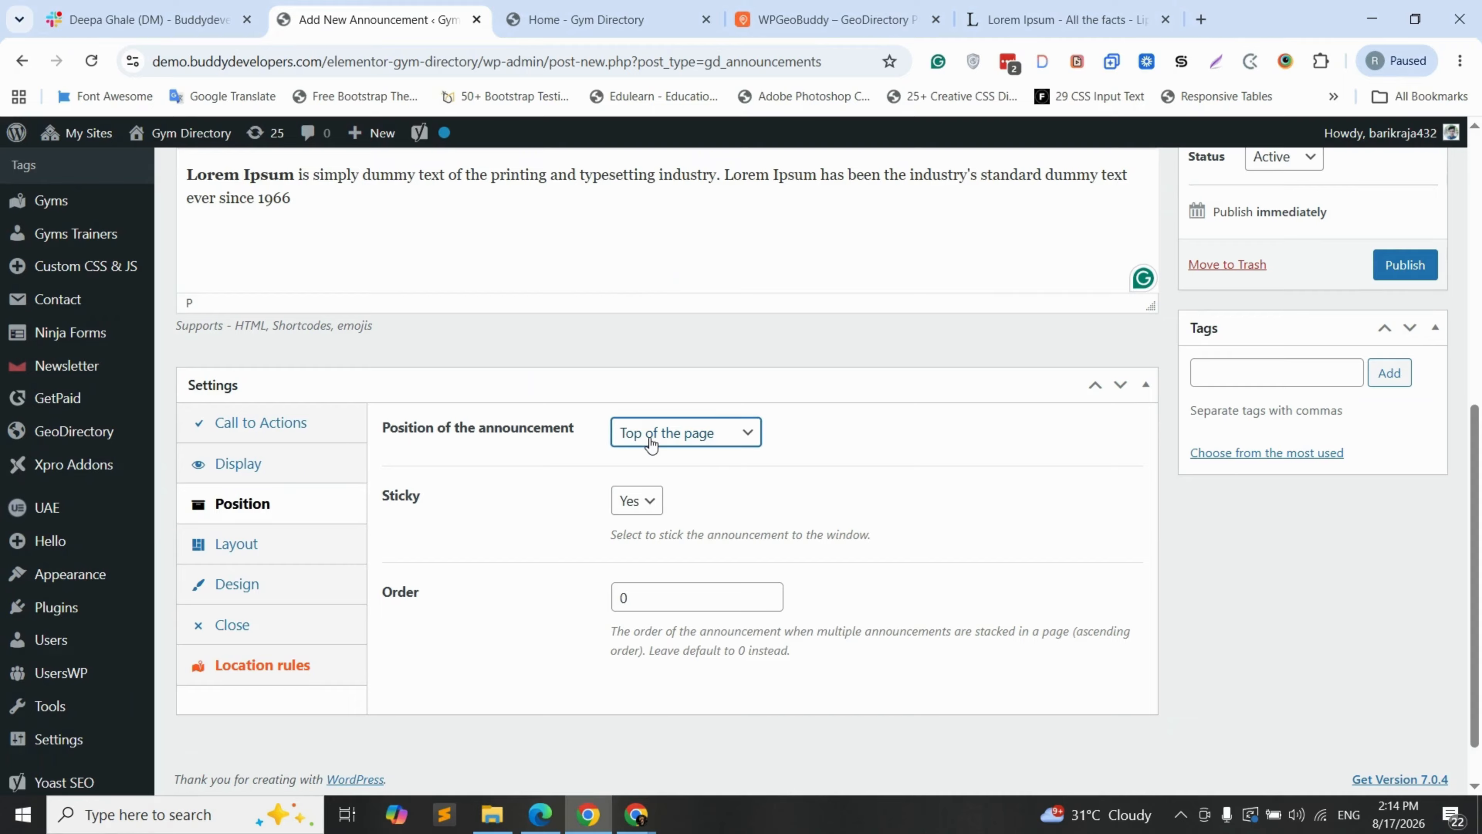
left_click(700, 439)
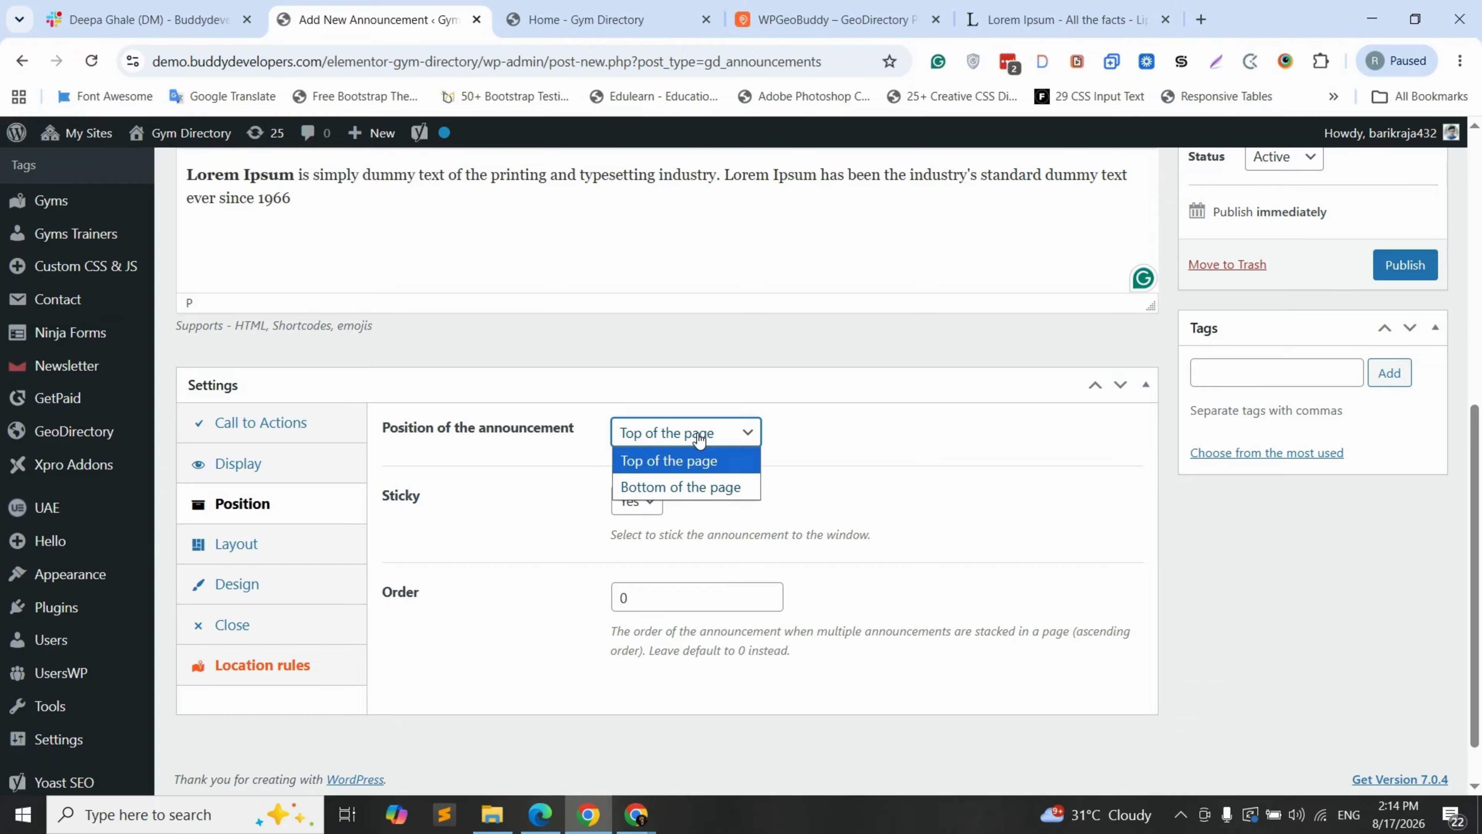
left_click(700, 439)
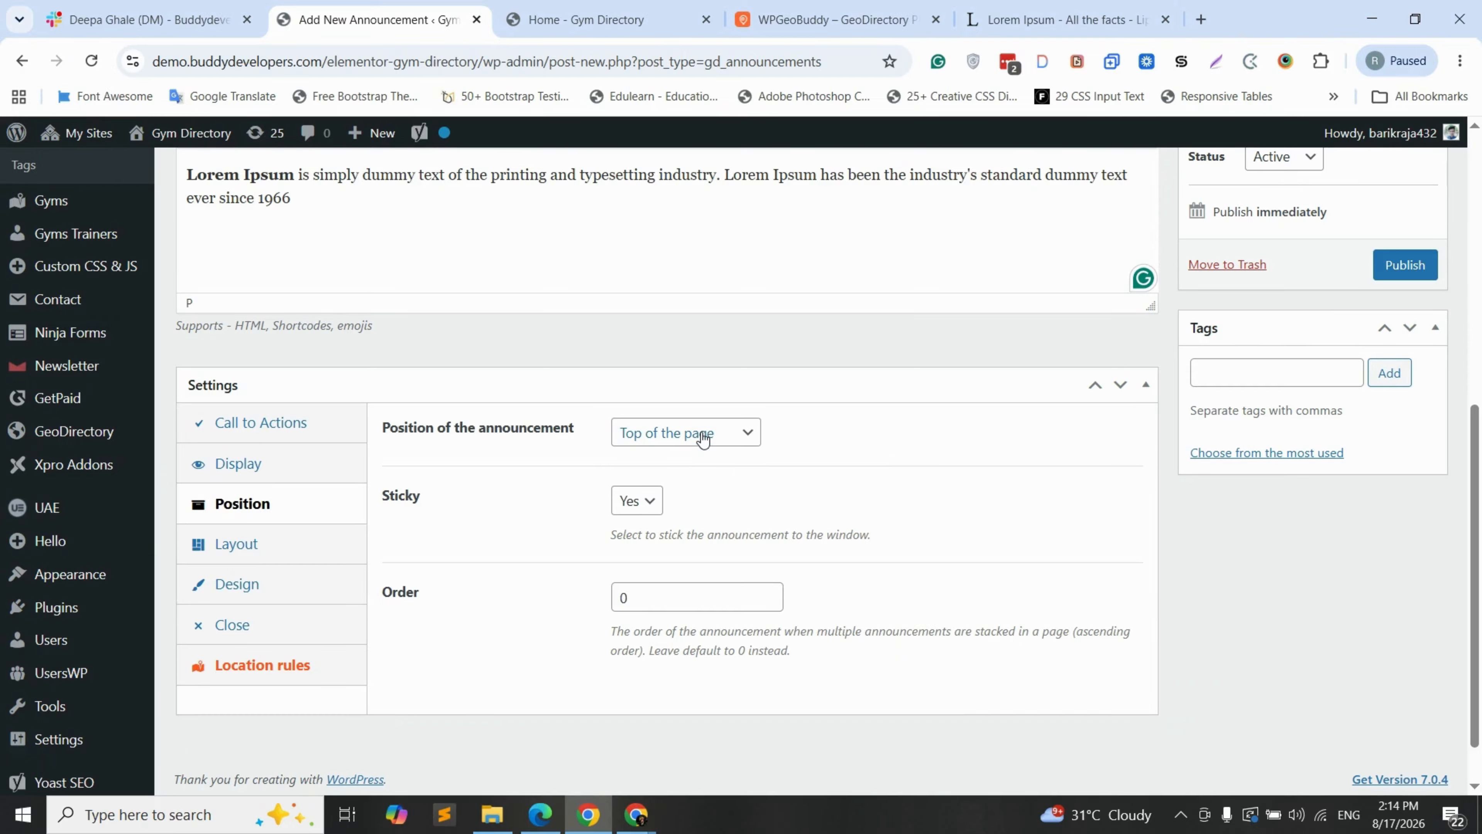
left_click(640, 508)
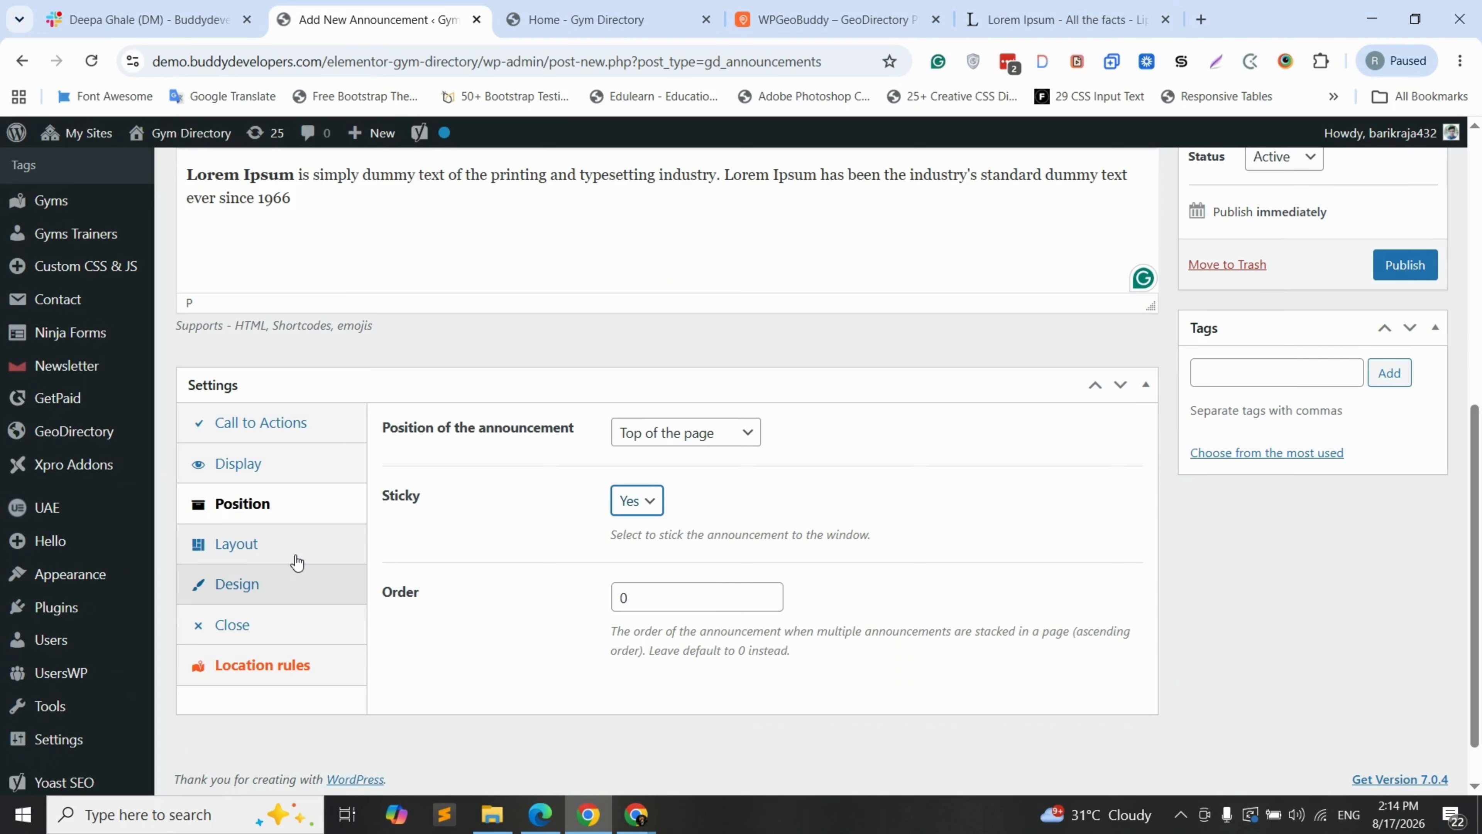
Step: Choose the Separate column layout for the announcement and keep its content alignment at Left
left_click(272, 550)
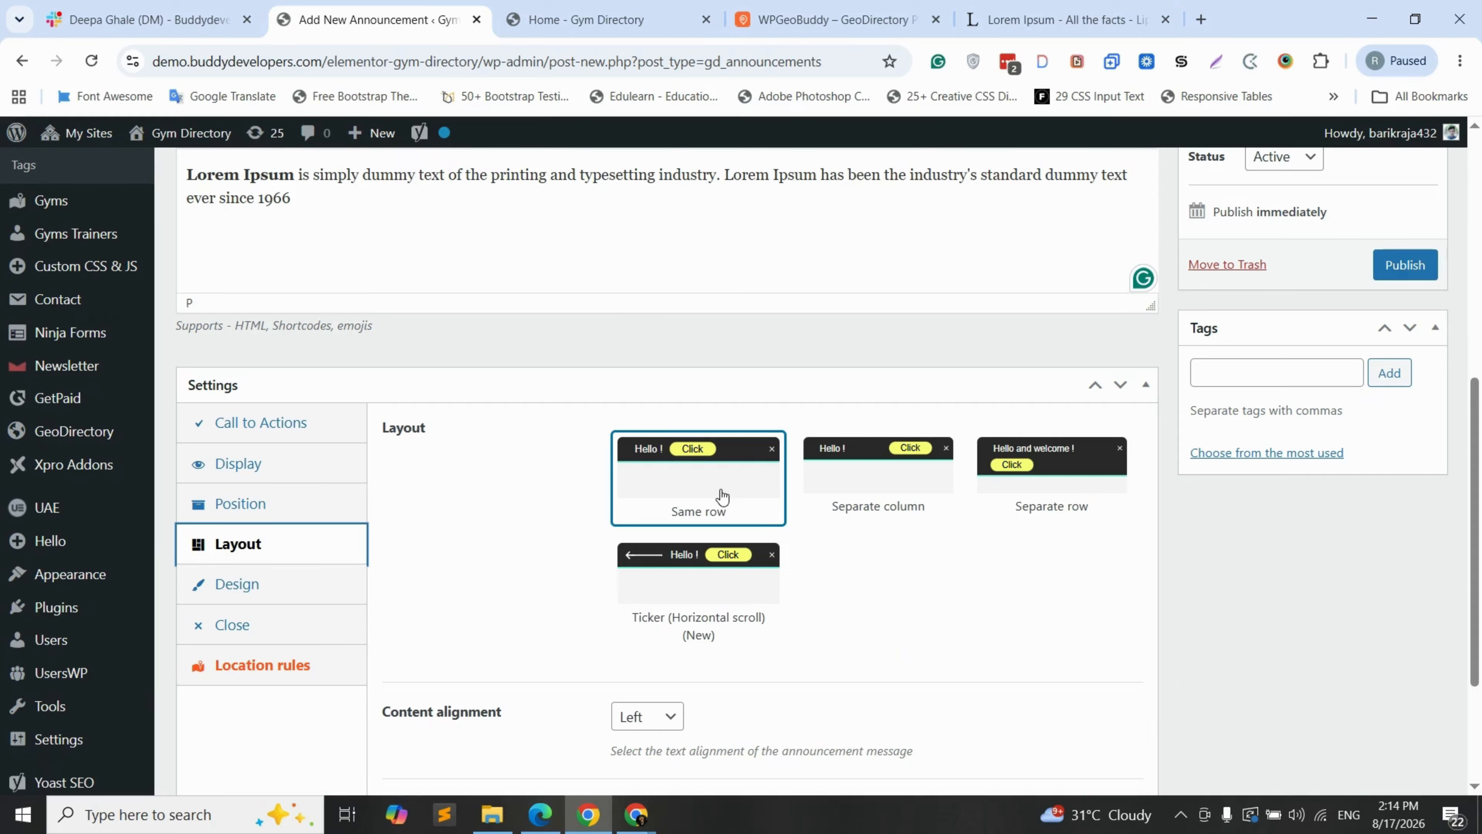
left_click(878, 501)
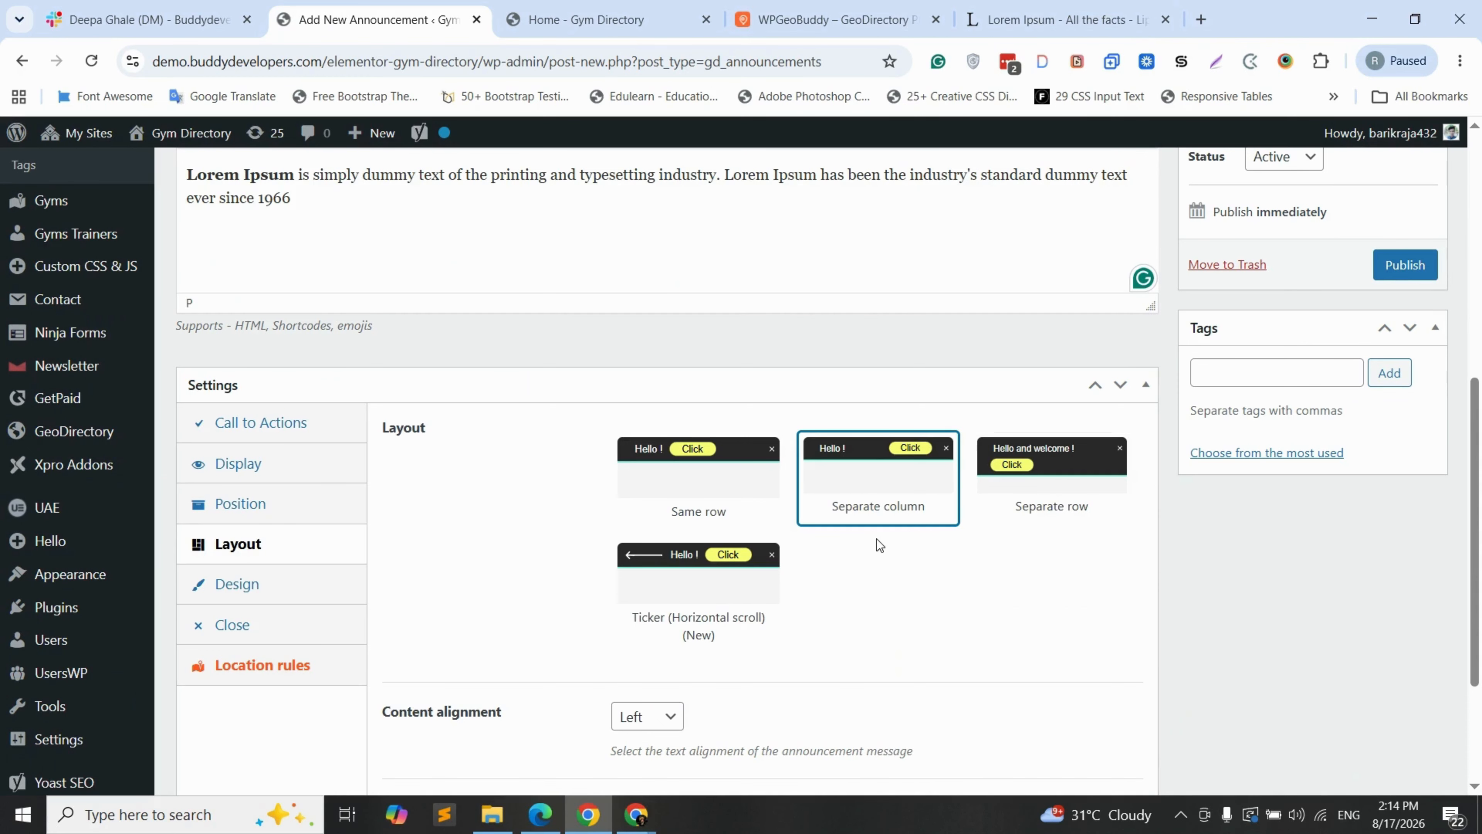
scroll(572, 502, "down", 3)
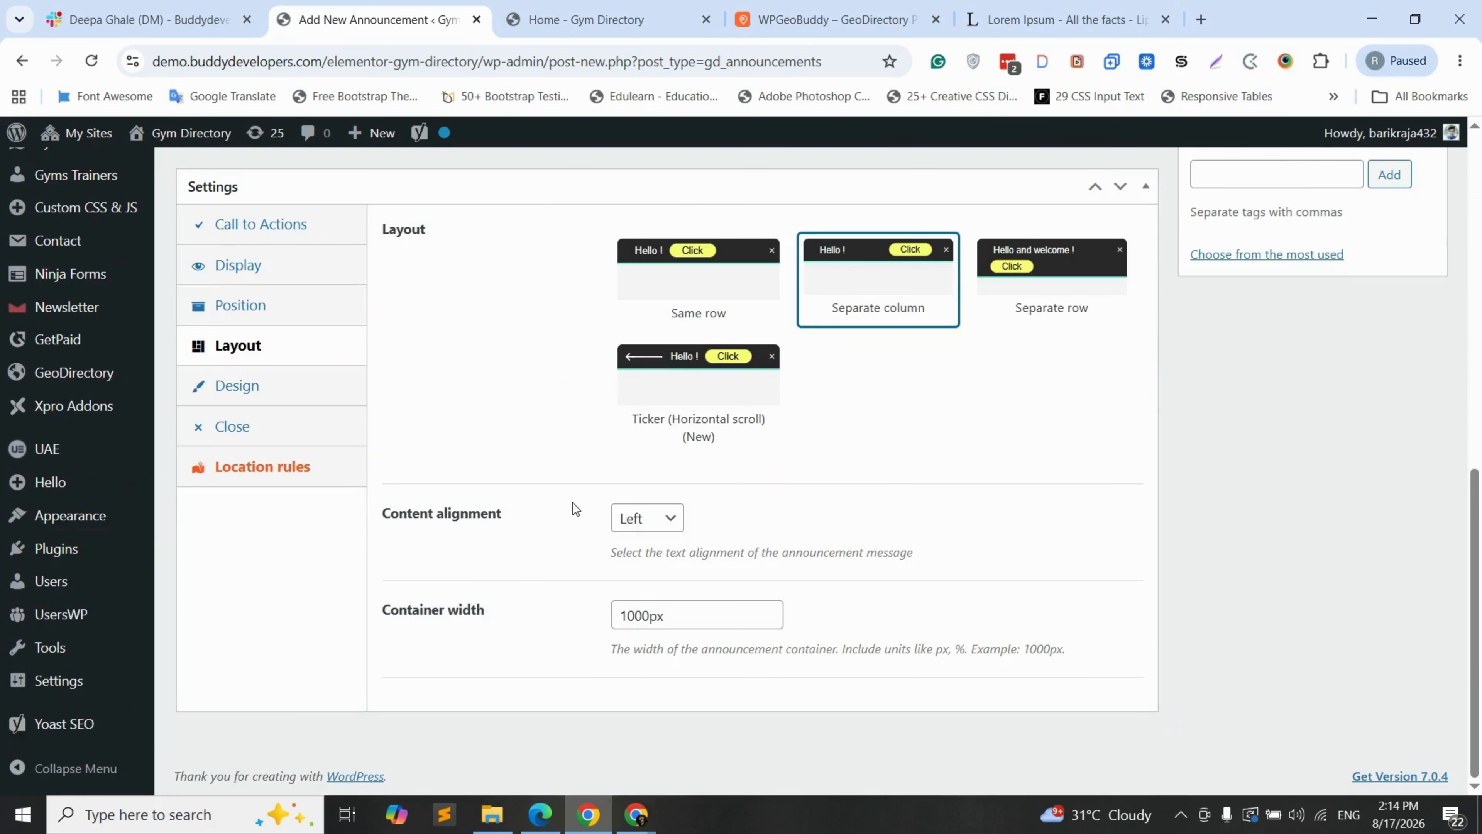
left_click(664, 527)
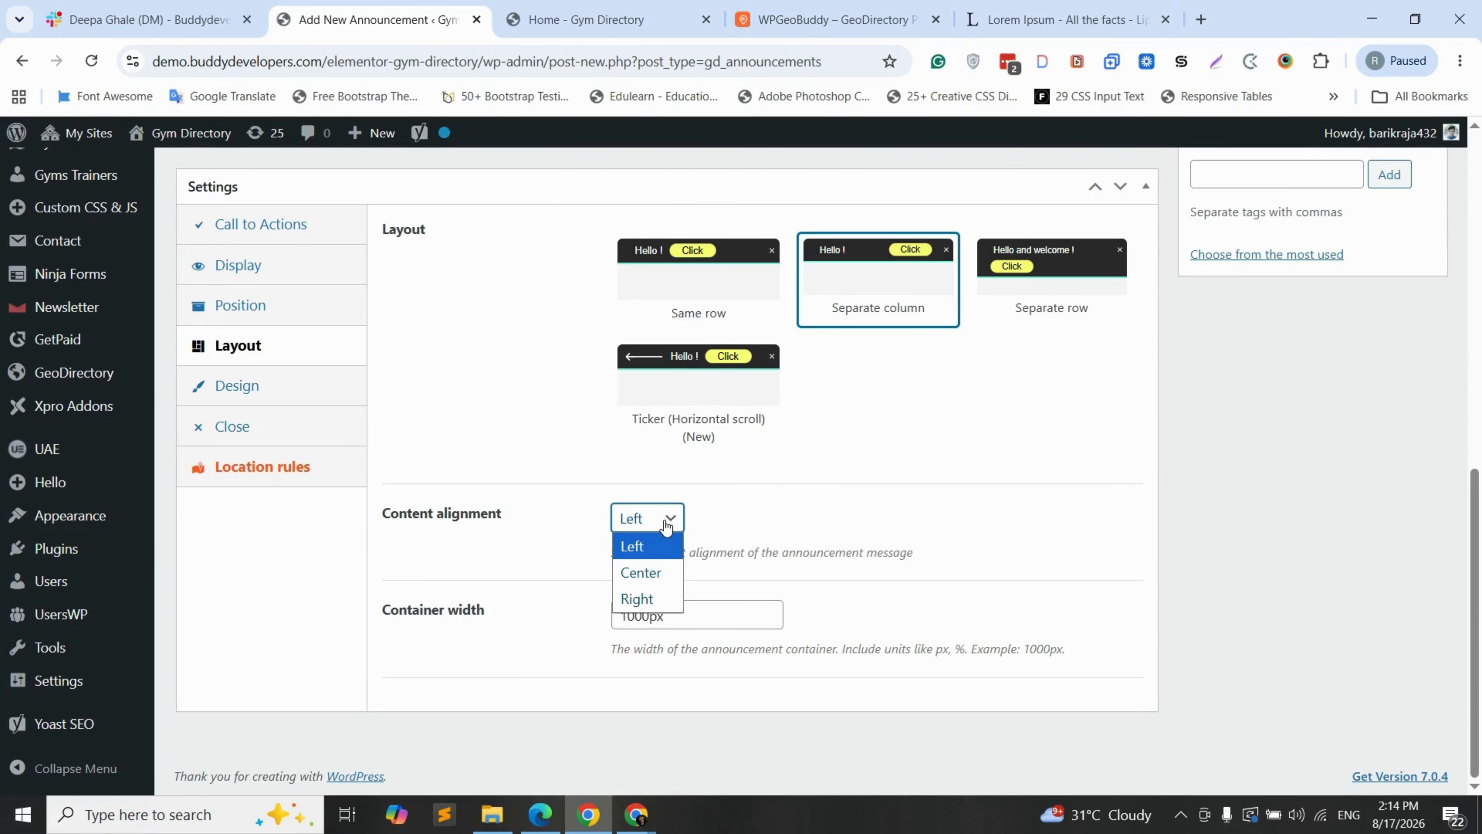
left_click(649, 544)
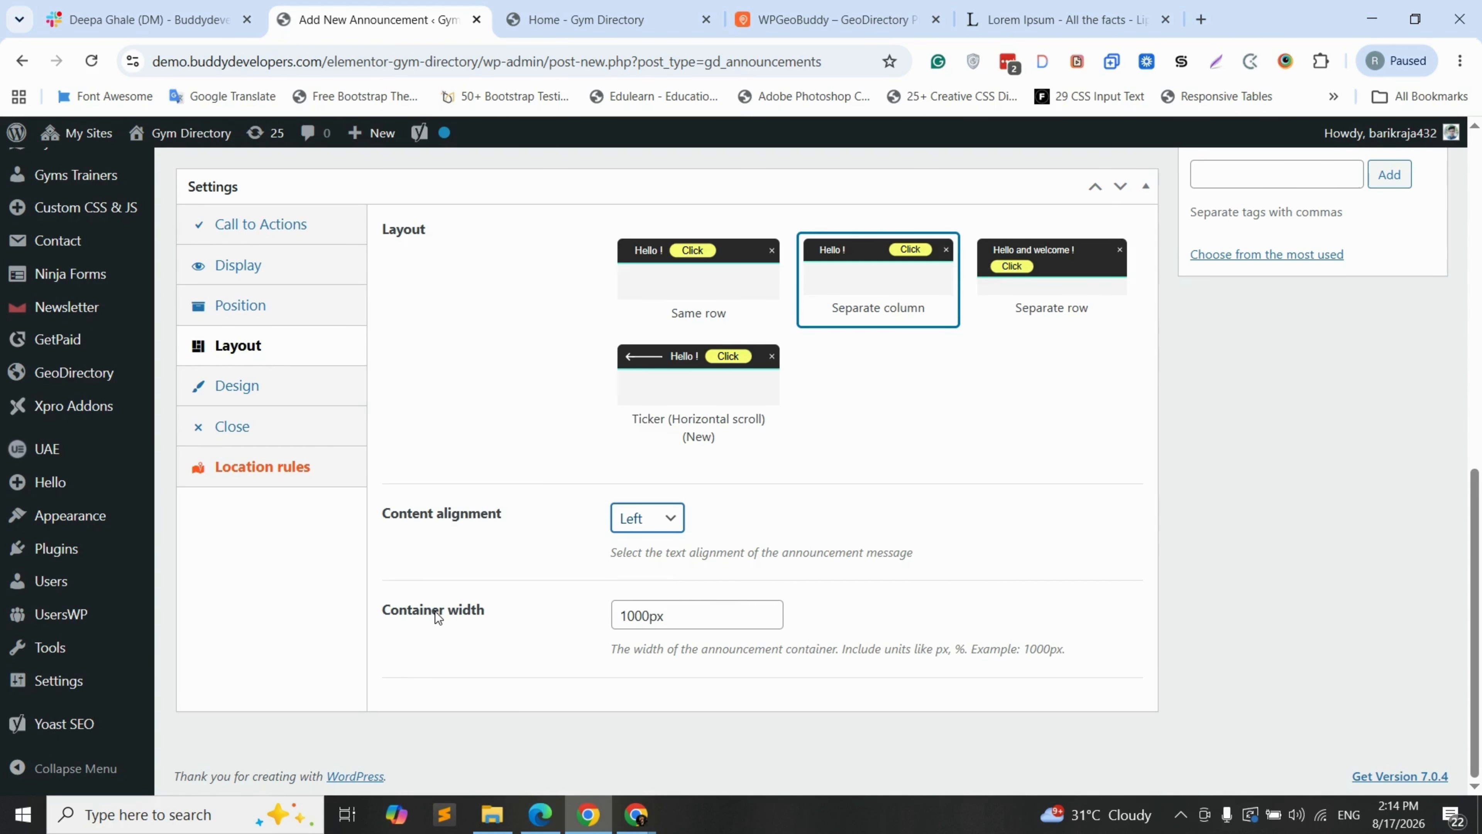
Step: Set the announcement's container width to 1200px
double_click(634, 615)
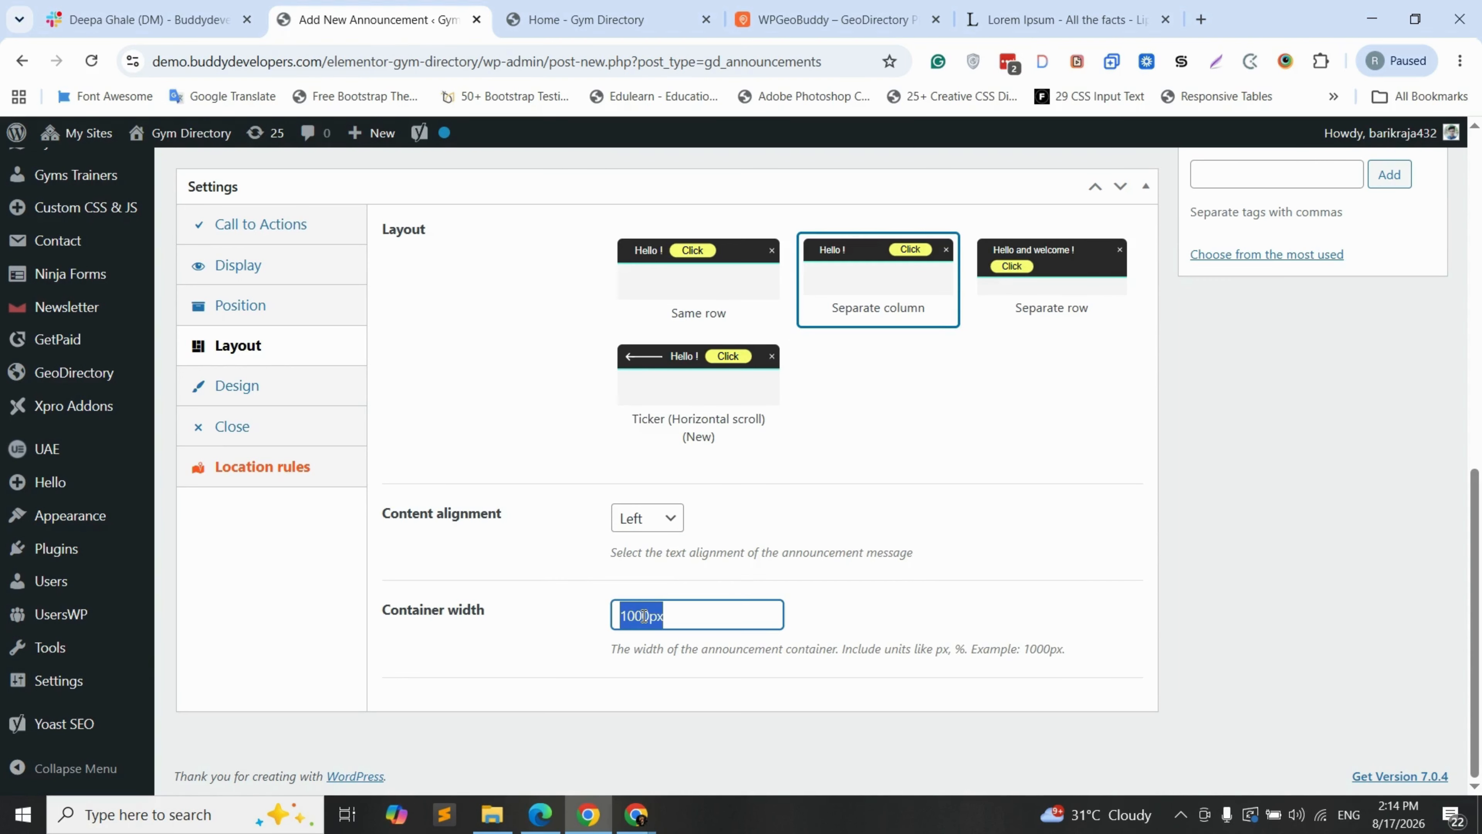
type("12000")
key("BackSpace")
type("px")
left_click(201, 413)
Step: Set the announcement bar's background color to green (#1bc11b) in the design settings
left_click(234, 385)
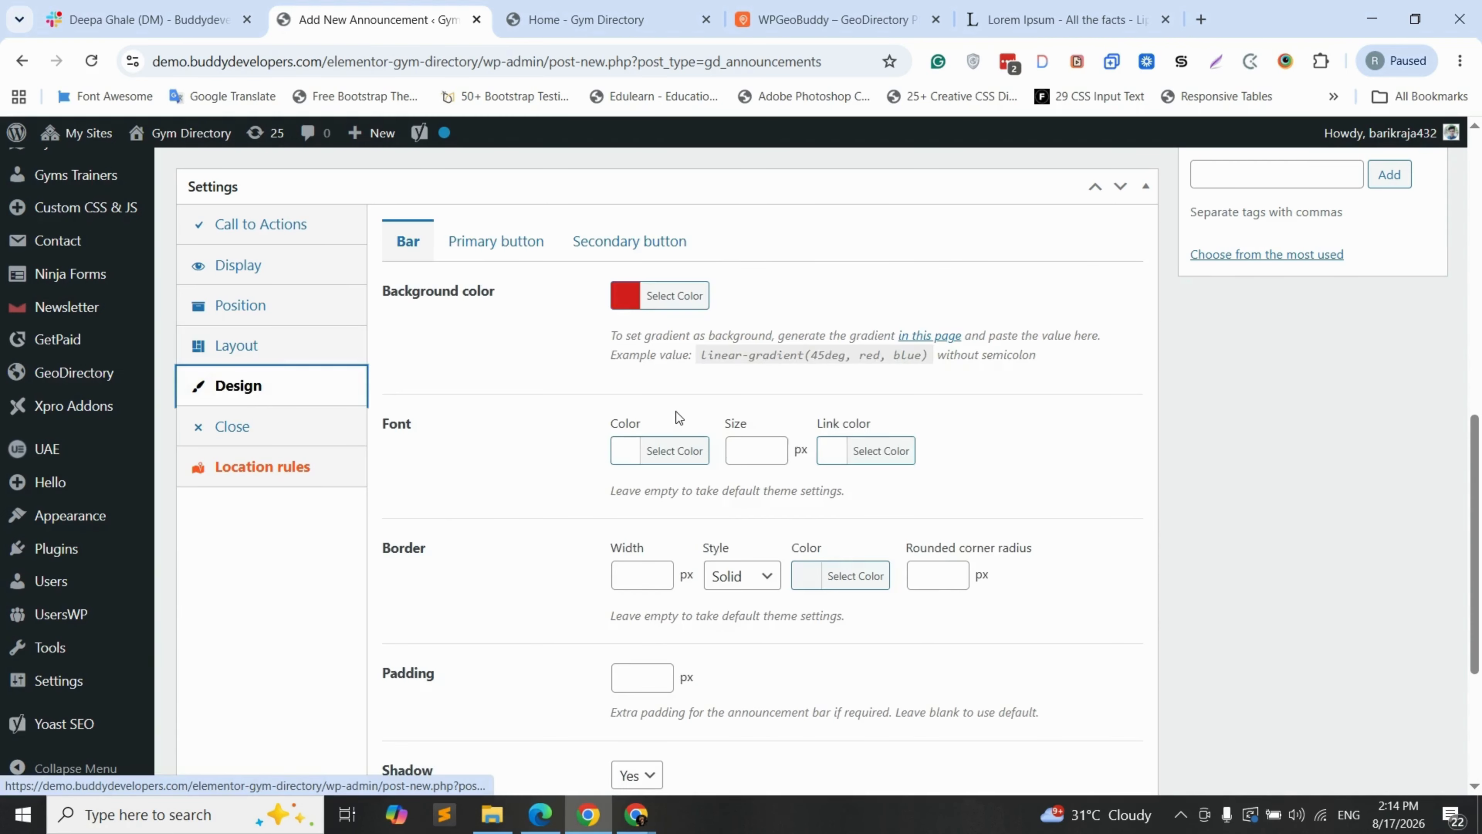
left_click(625, 293)
left_click(678, 406)
left_click_drag(678, 406, 679, 404)
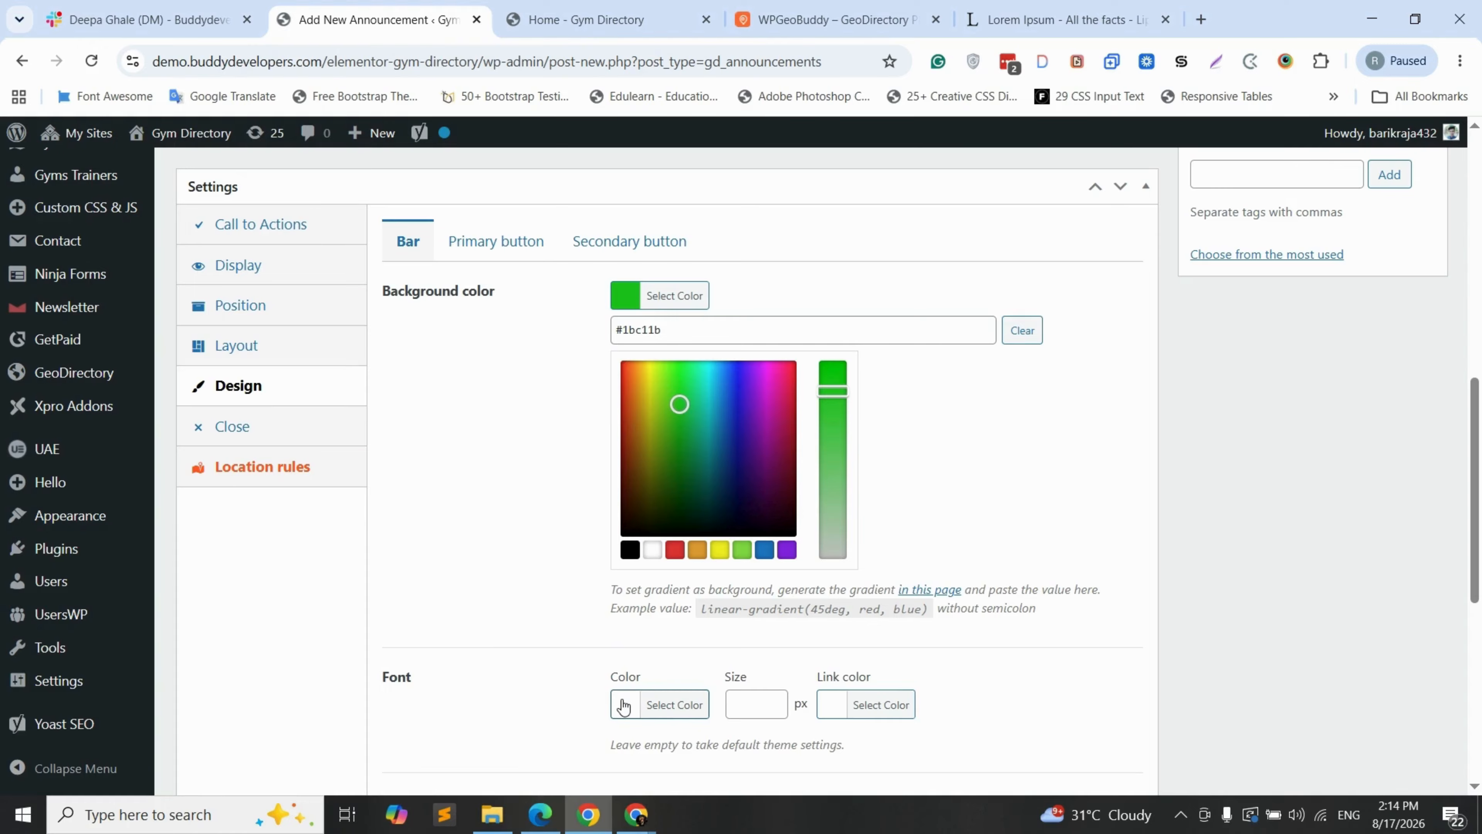
Step: Set the announcement bar's font size to 16 px
left_click(665, 704)
left_click(911, 453)
type("16")
left_click(921, 450)
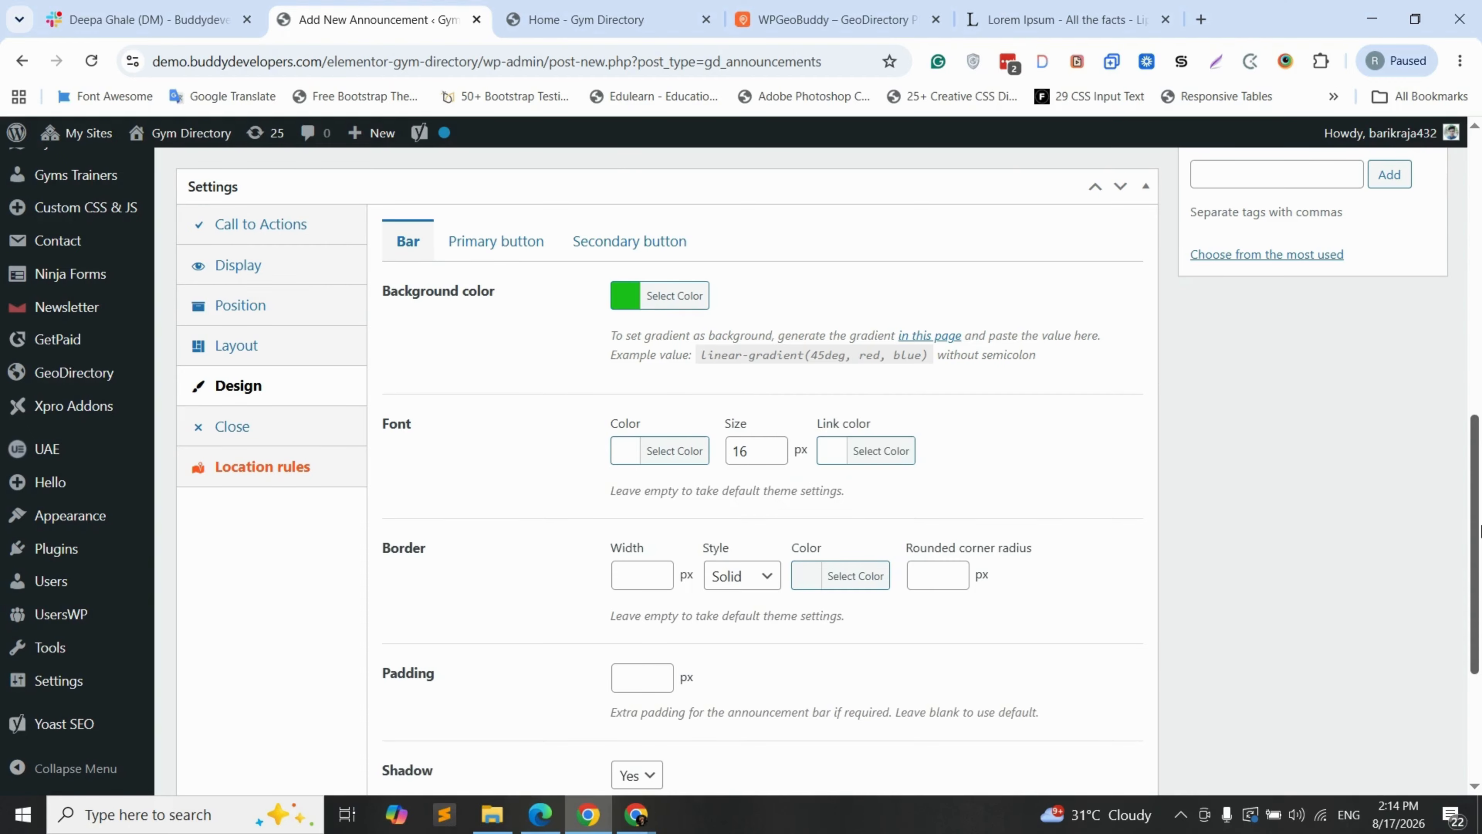
Step: Give the announcement bar a solid border 2 px wide in light gray
scroll(722, 427, "down", 3)
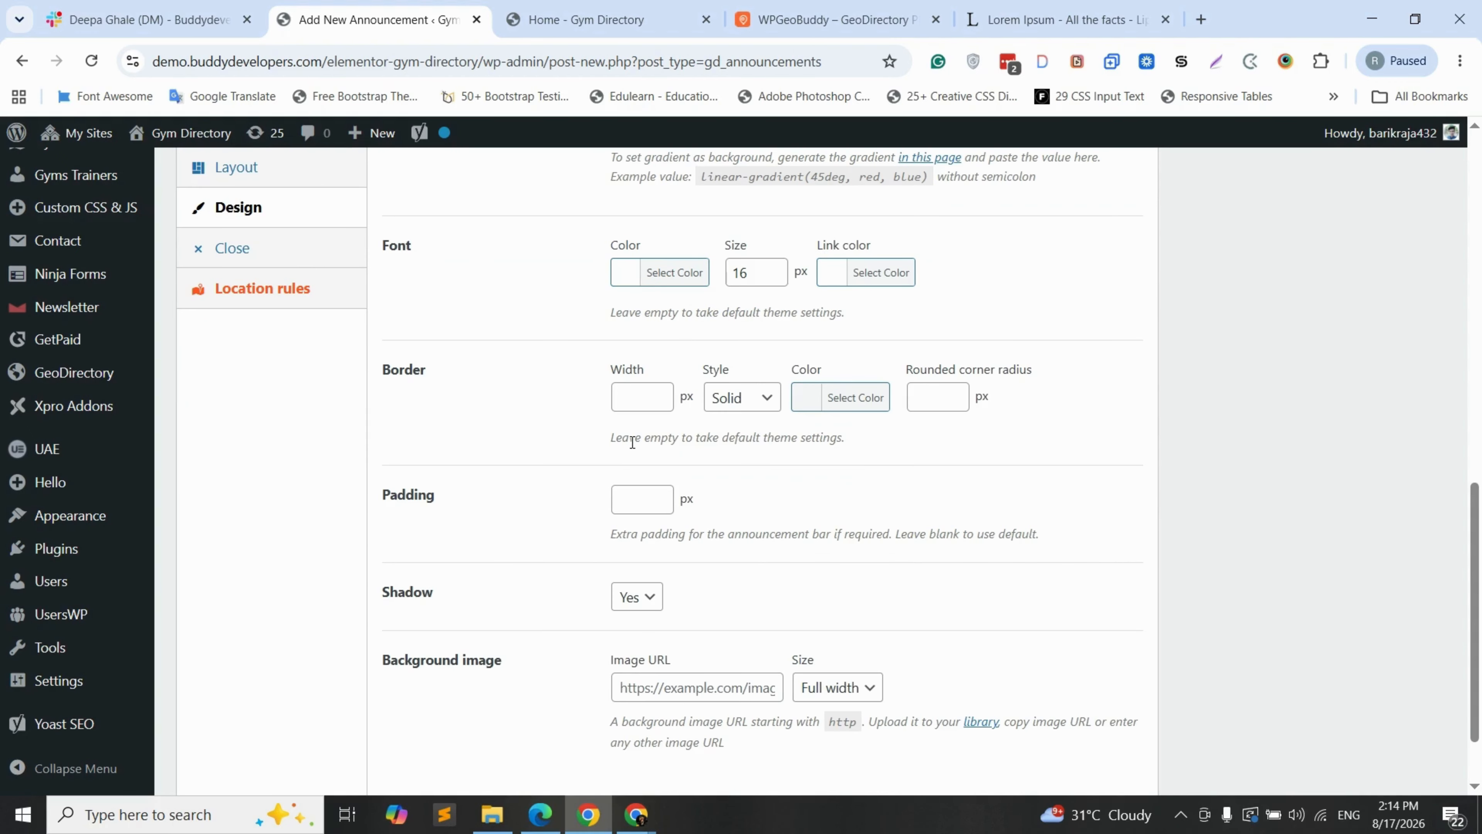
left_click(631, 398)
type("2")
left_click(804, 399)
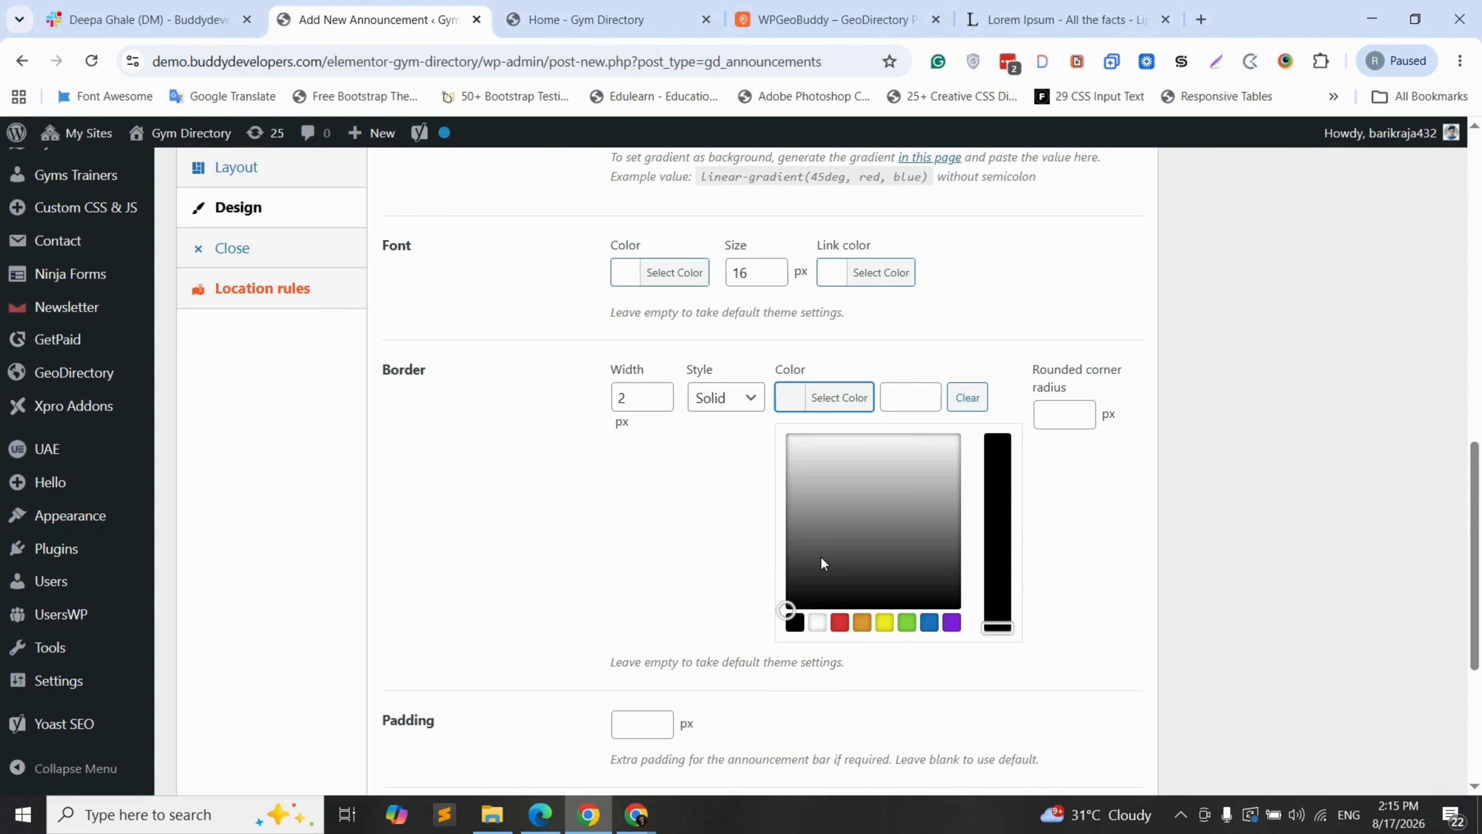
left_click_drag(783, 601, 783, 464)
left_click(1169, 474)
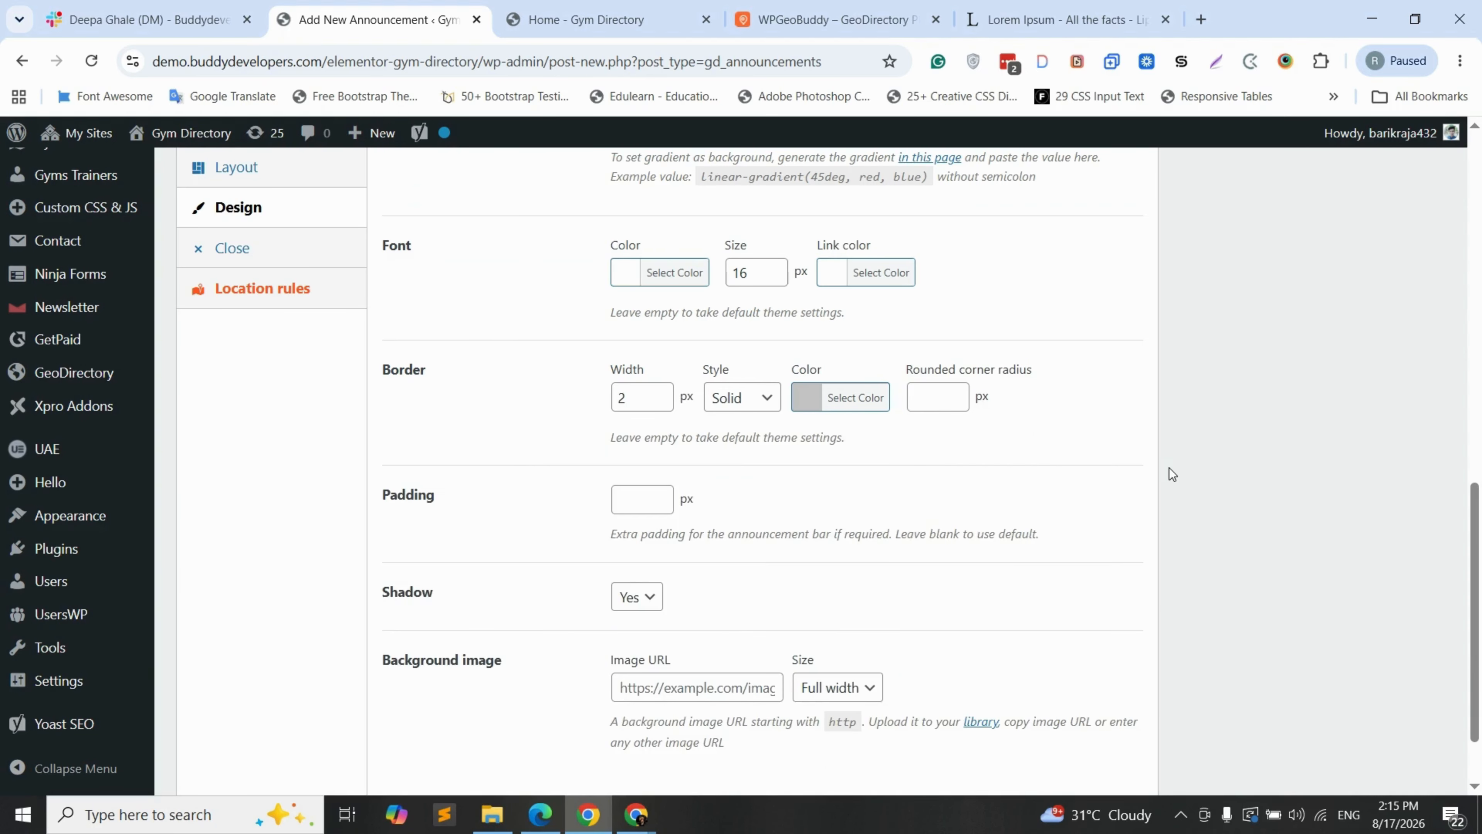
Step: Set the announcement bar's padding to 12 px
scroll(1170, 474, "down", 2)
left_click(621, 403)
type("12")
left_click(754, 417)
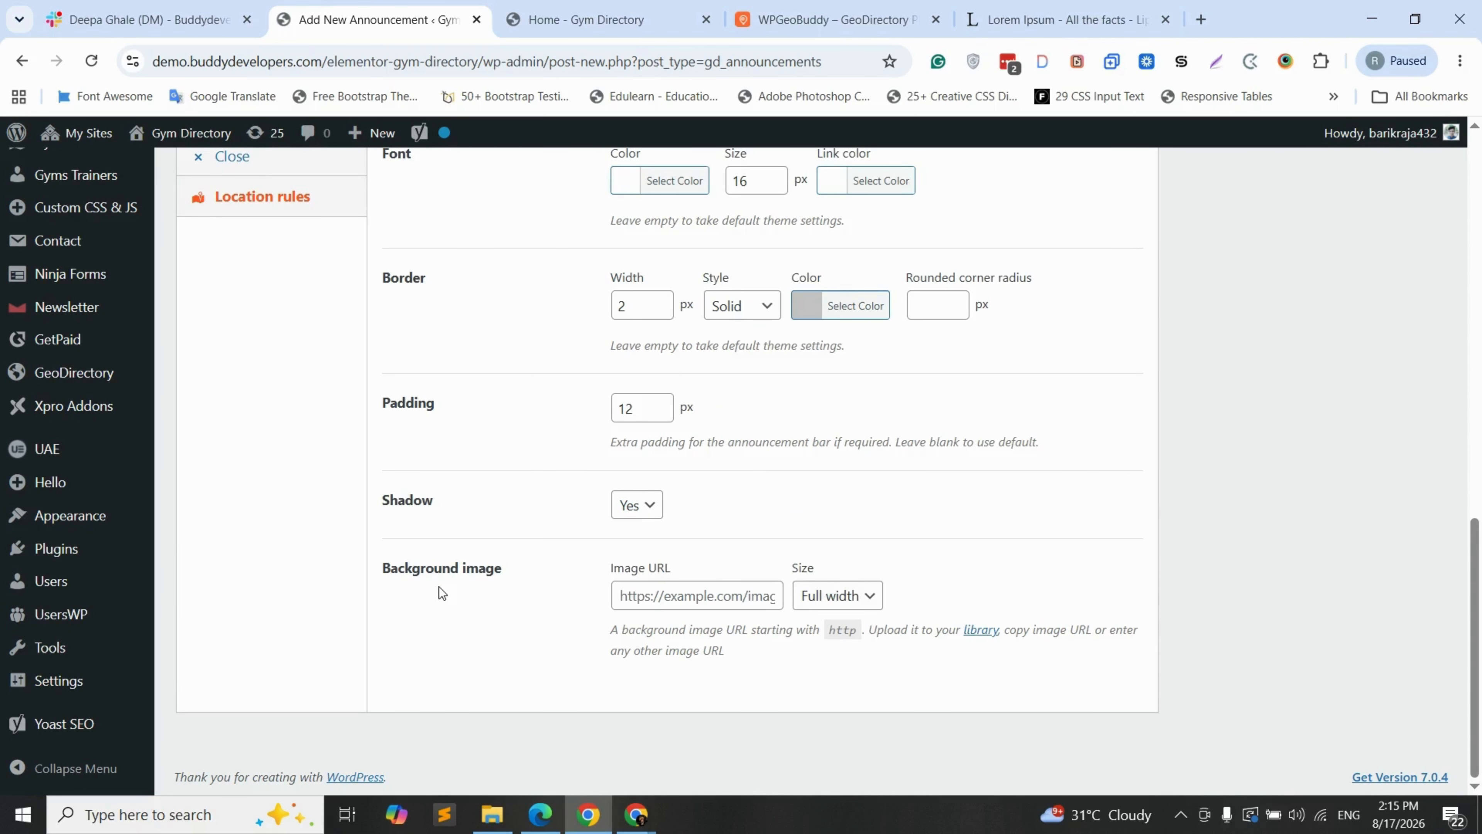
Step: Review the announcement's Close settings, including the close button, automatic closing and on-close animation
left_click_drag(1475, 596, 1477, 502)
scroll(1477, 583, "up", 1)
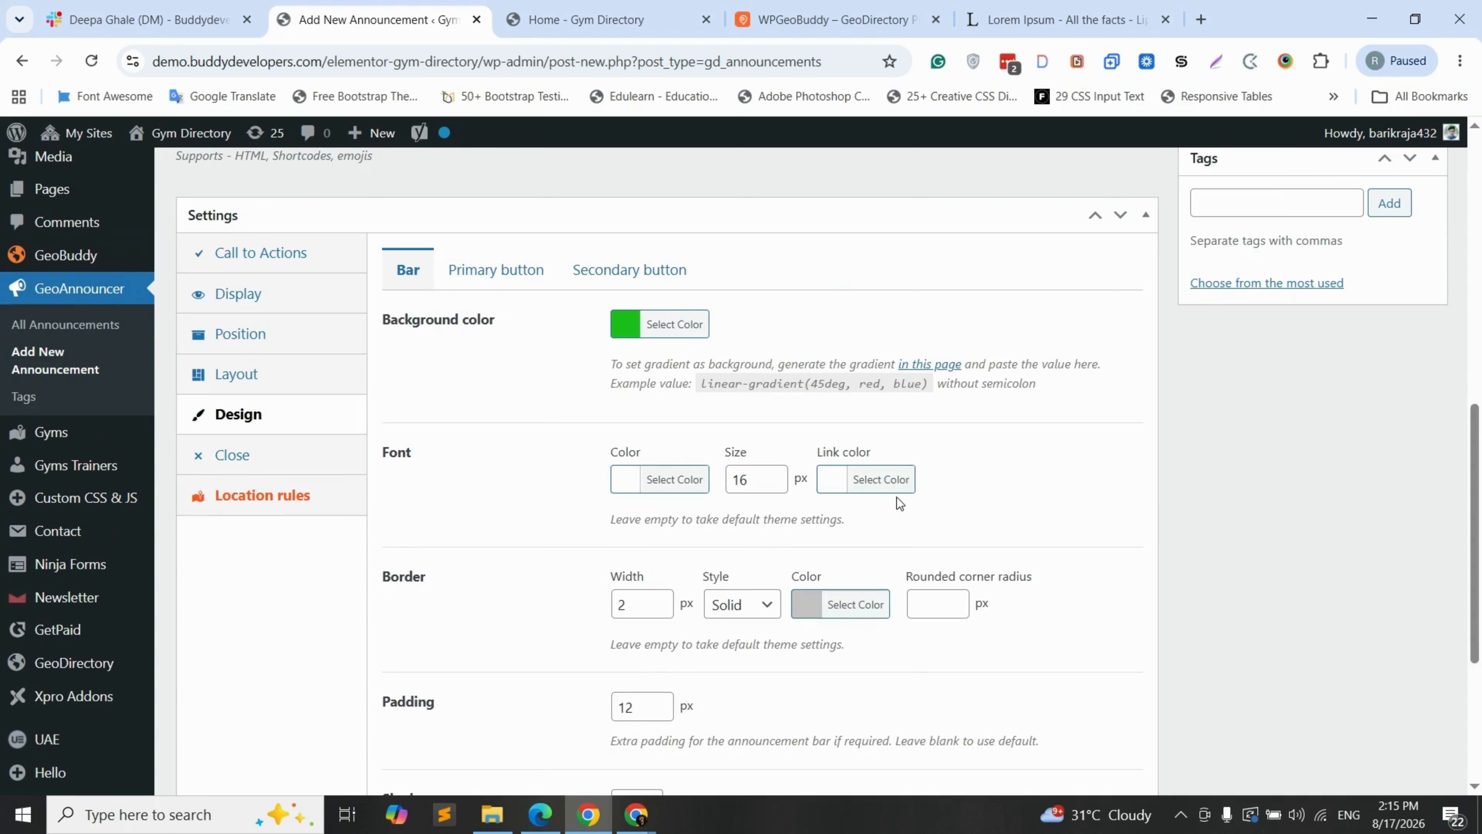
left_click(232, 455)
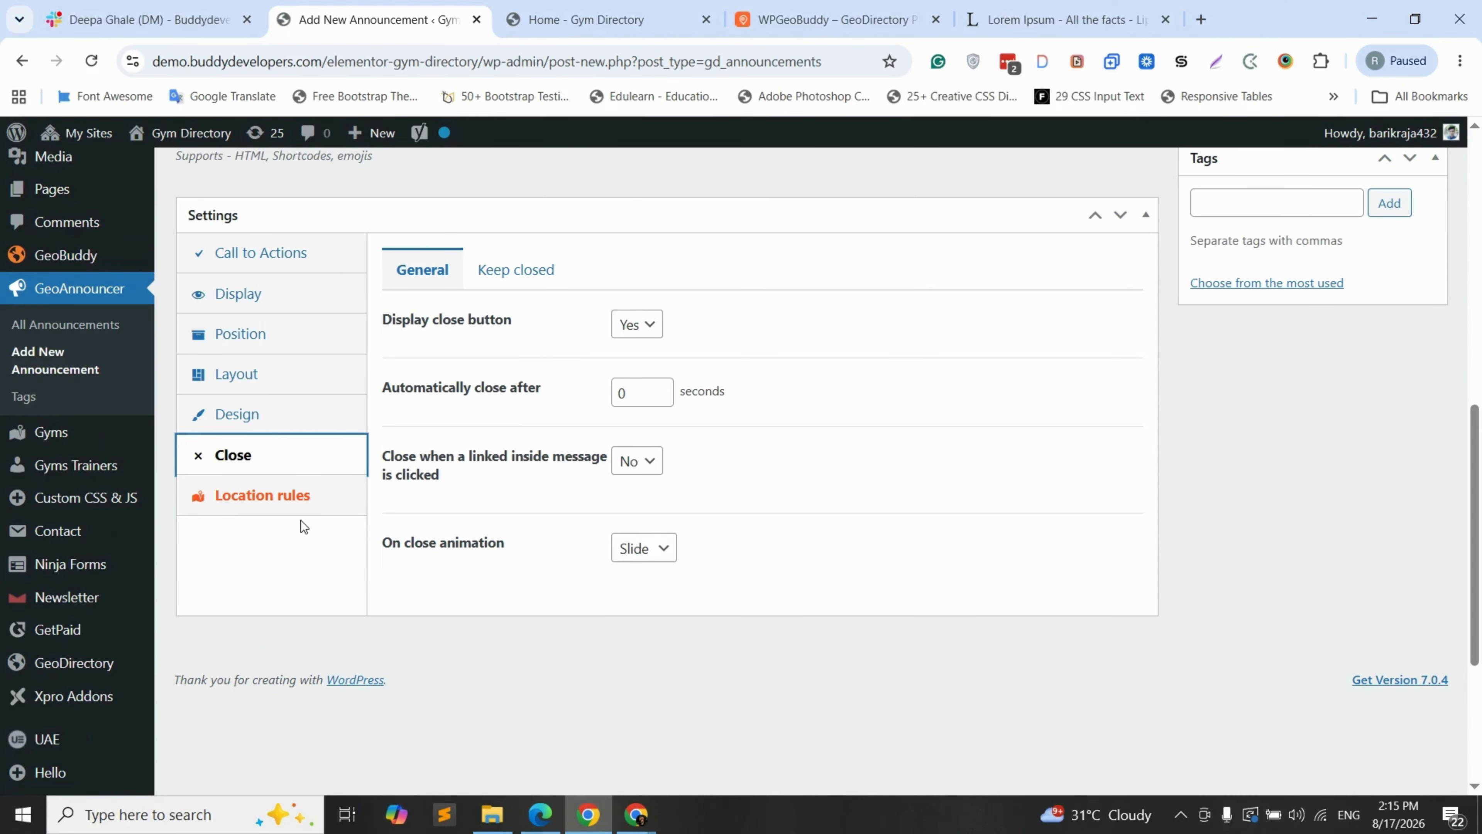
Step: Try the Show in selected pages location rule with a new page rule, and return to Show in all pages
left_click(235, 497)
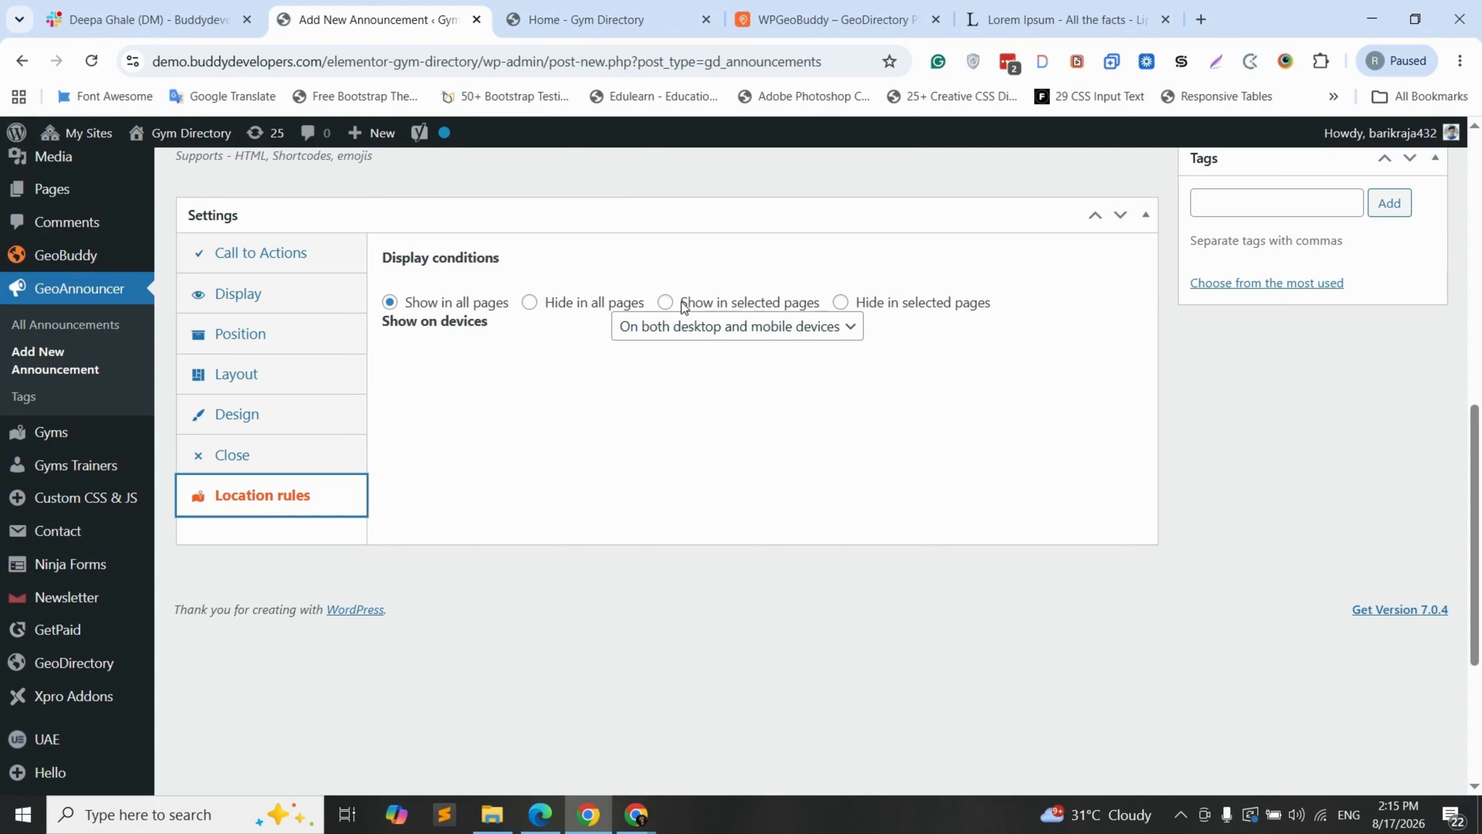
left_click(664, 303)
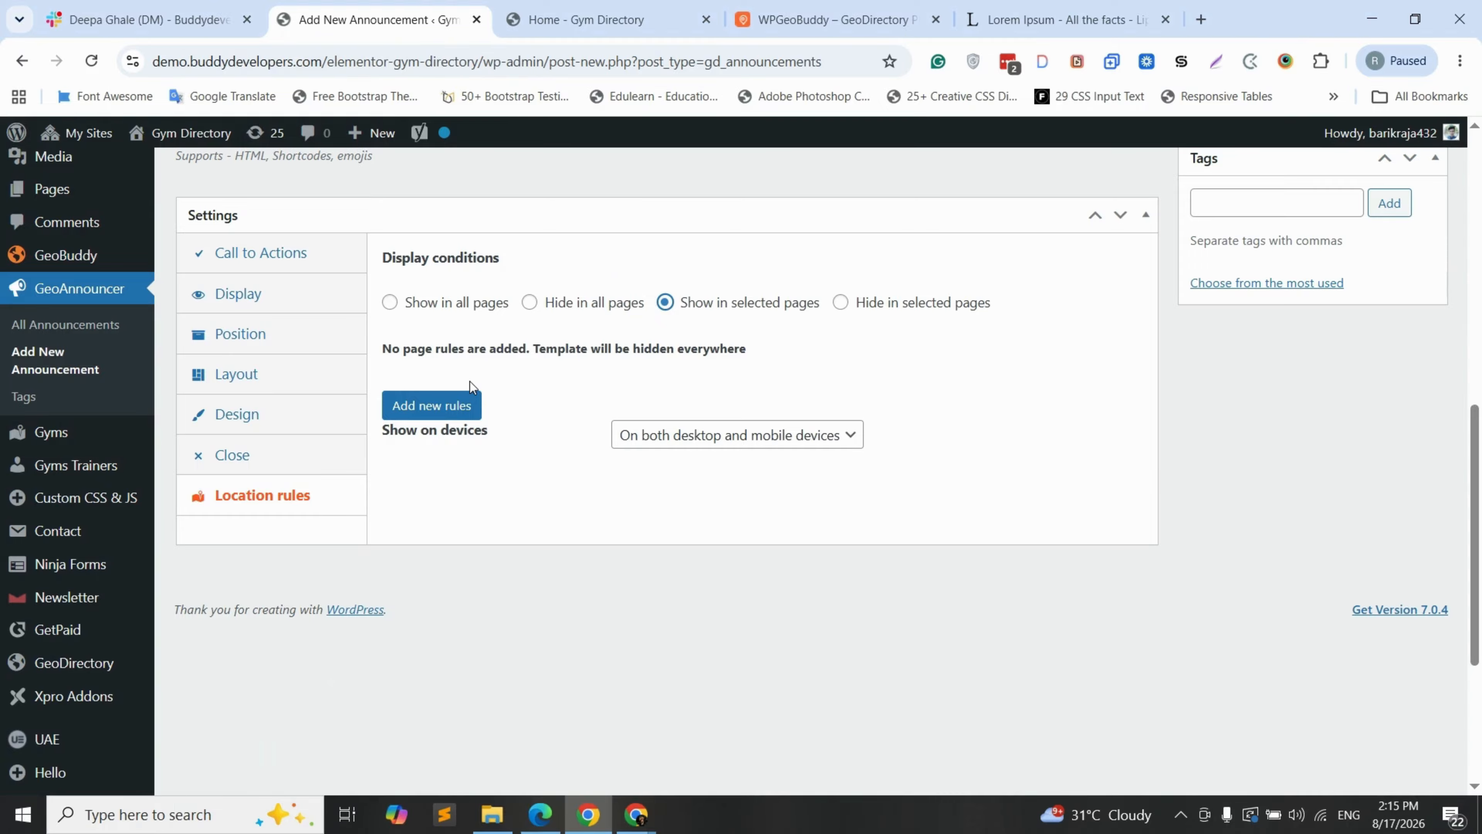
left_click(443, 411)
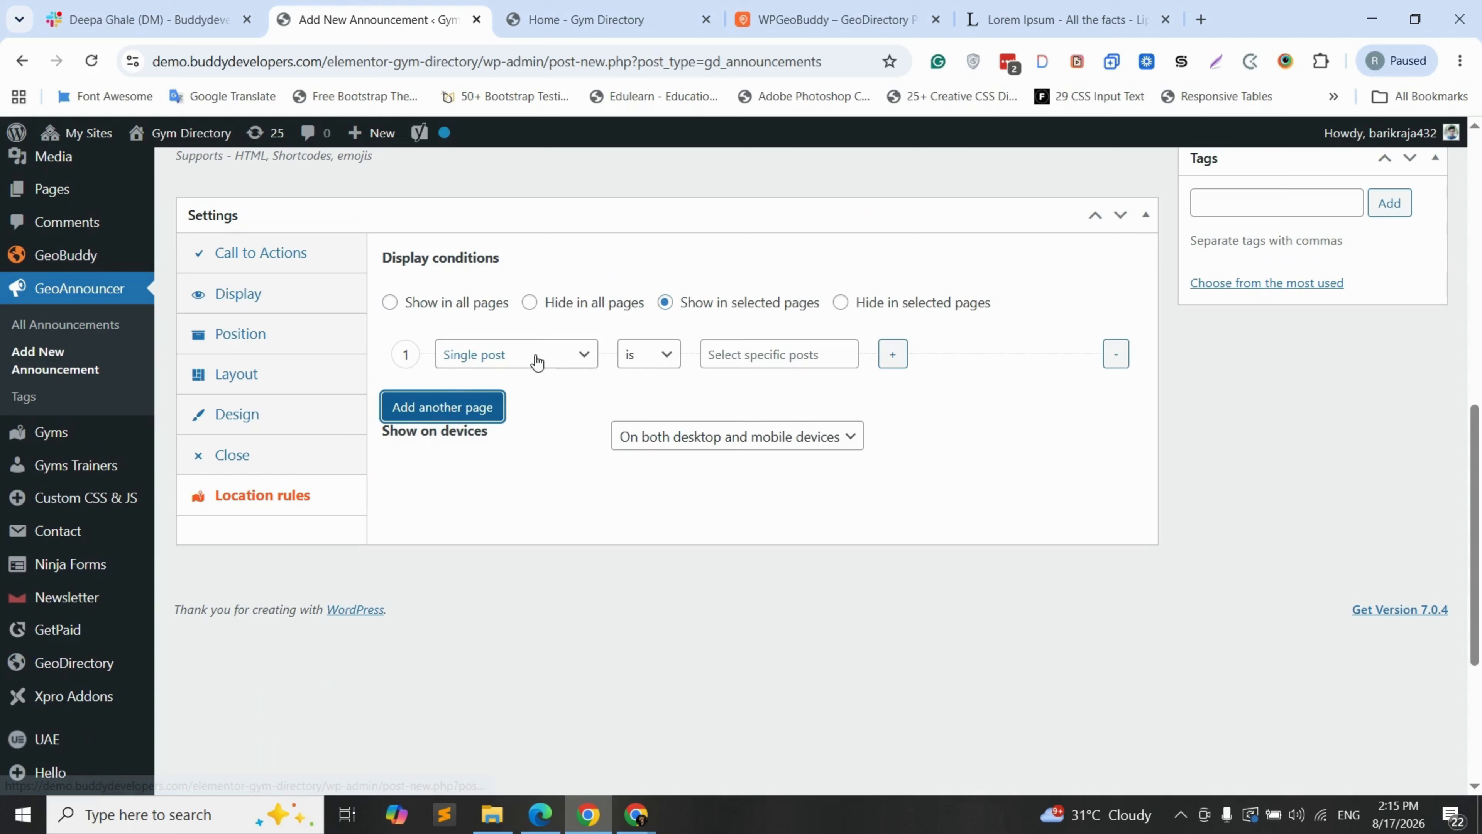
left_click(536, 360)
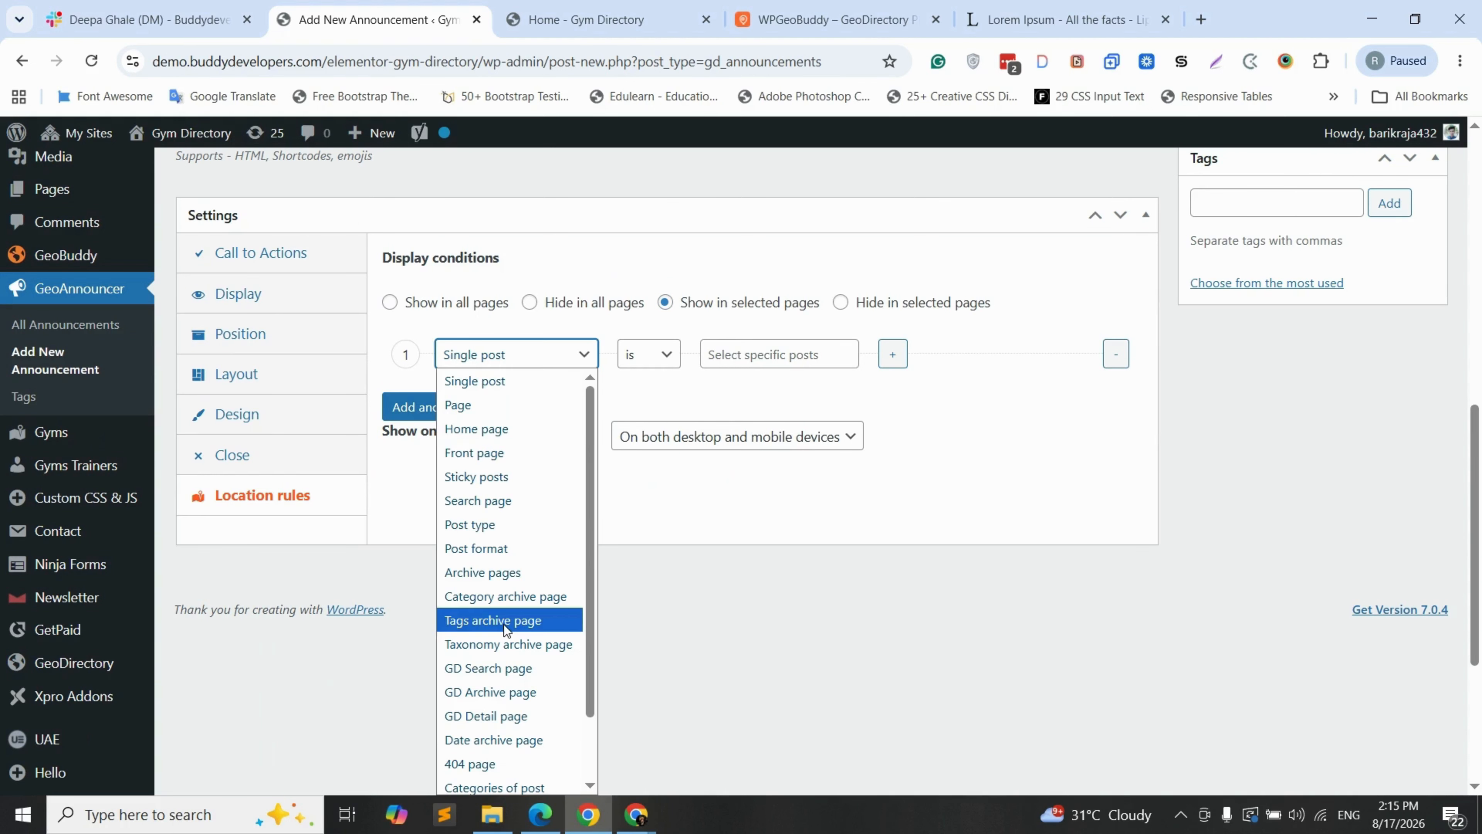
left_click(645, 385)
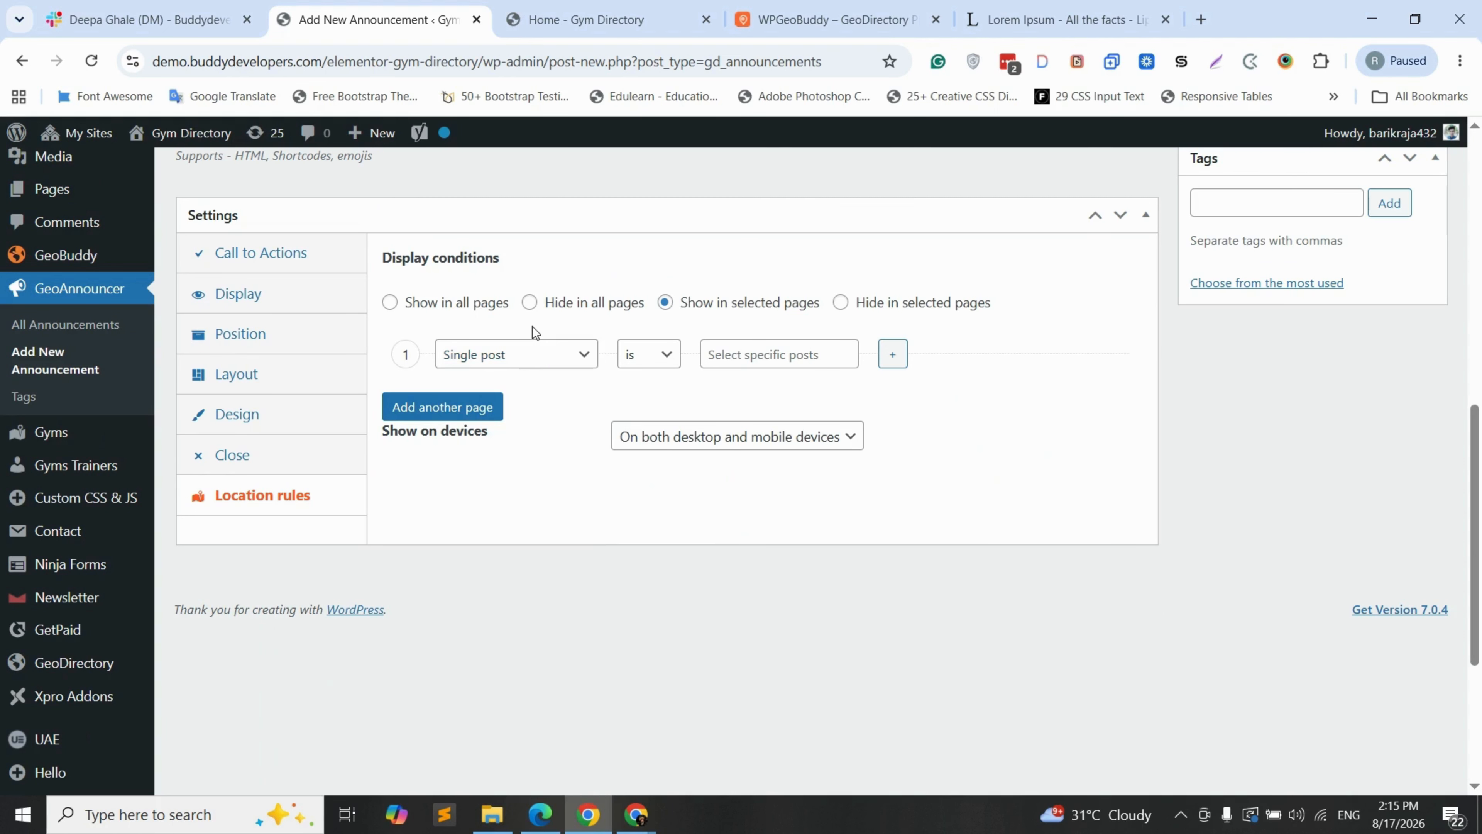
left_click(390, 302)
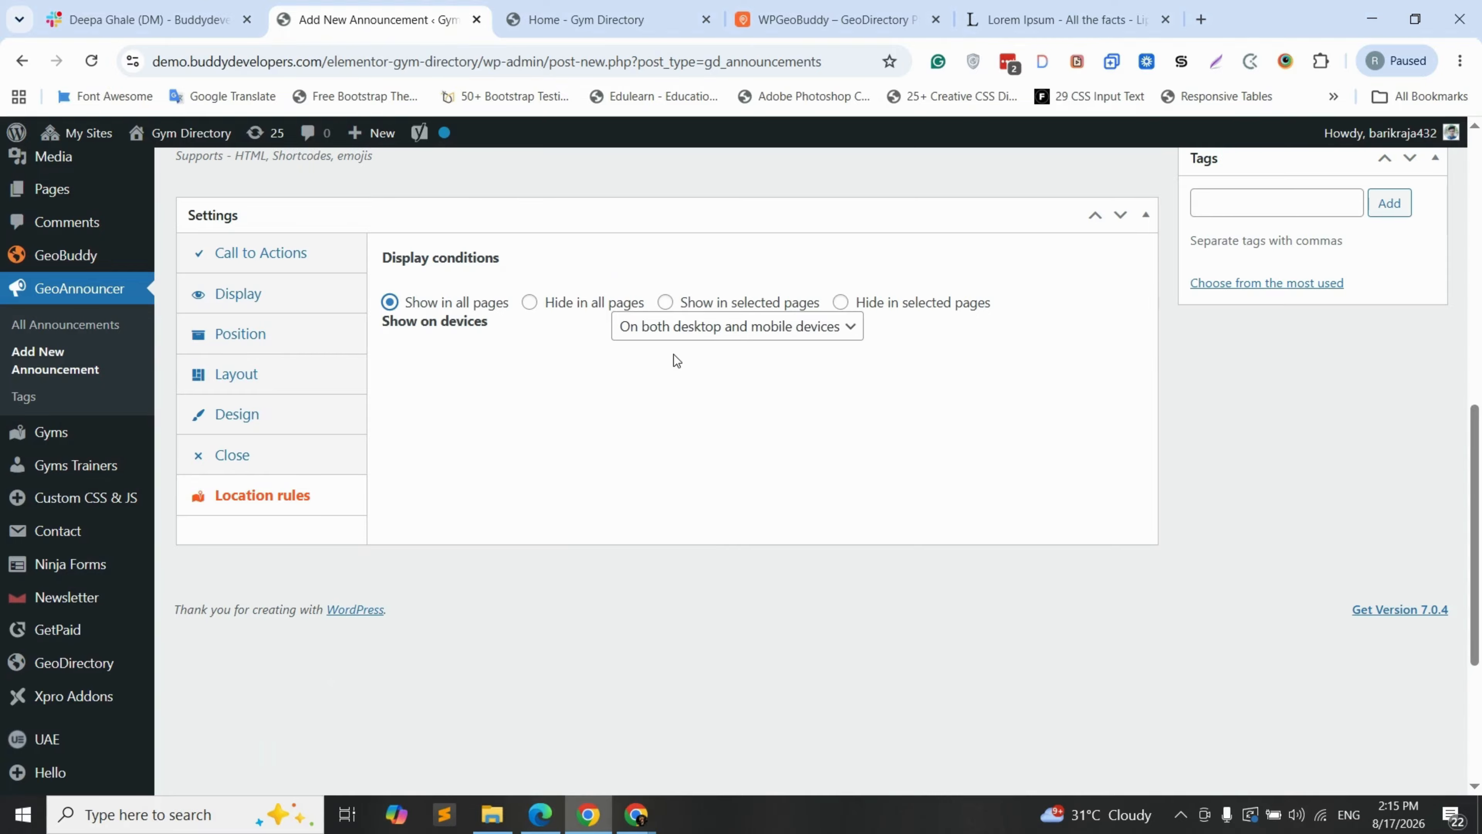
Step: Keep the announcement showing on both desktop and mobile devices, and publish it
left_click(700, 336)
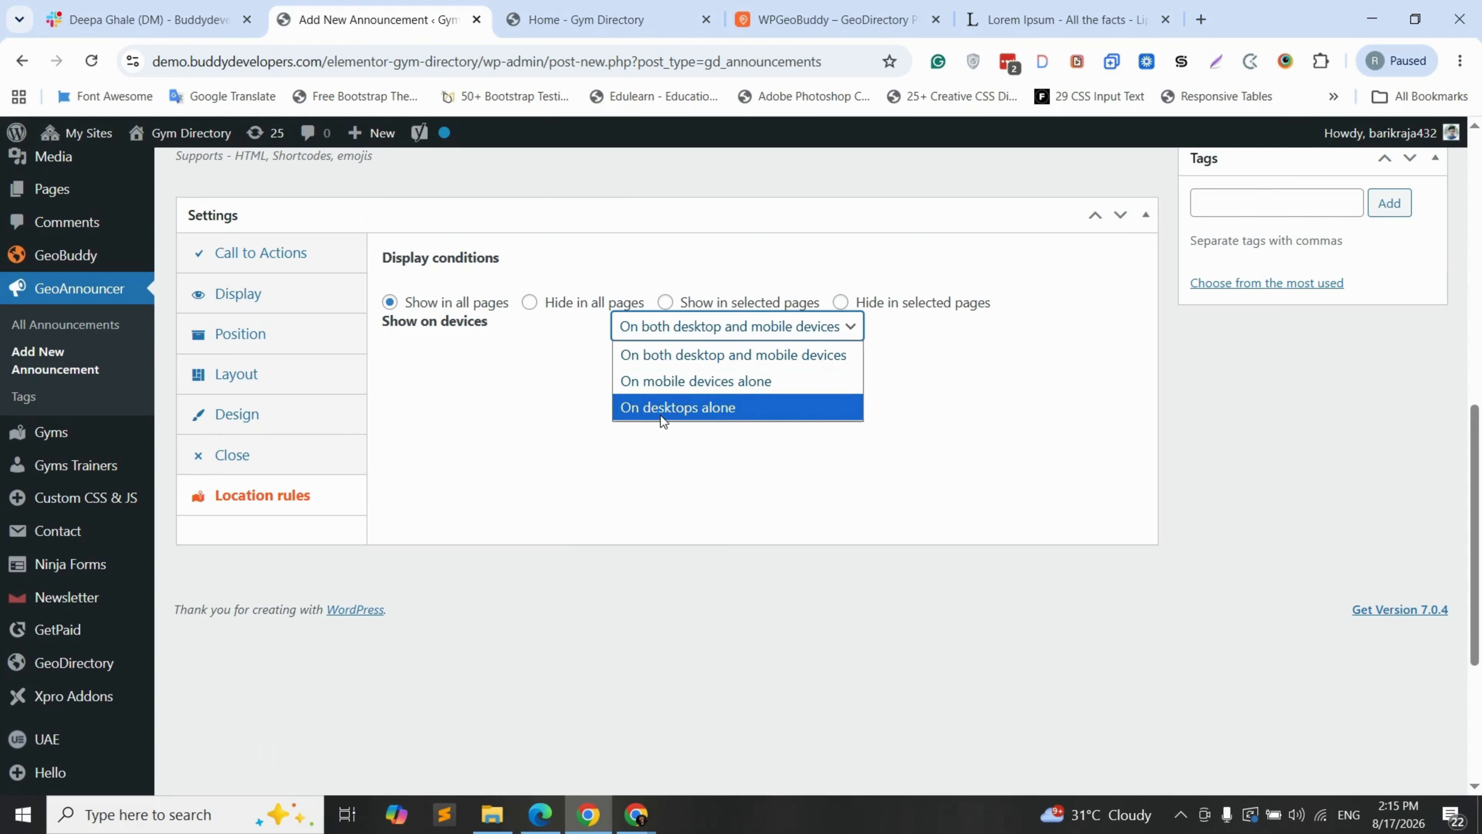
left_click(533, 367)
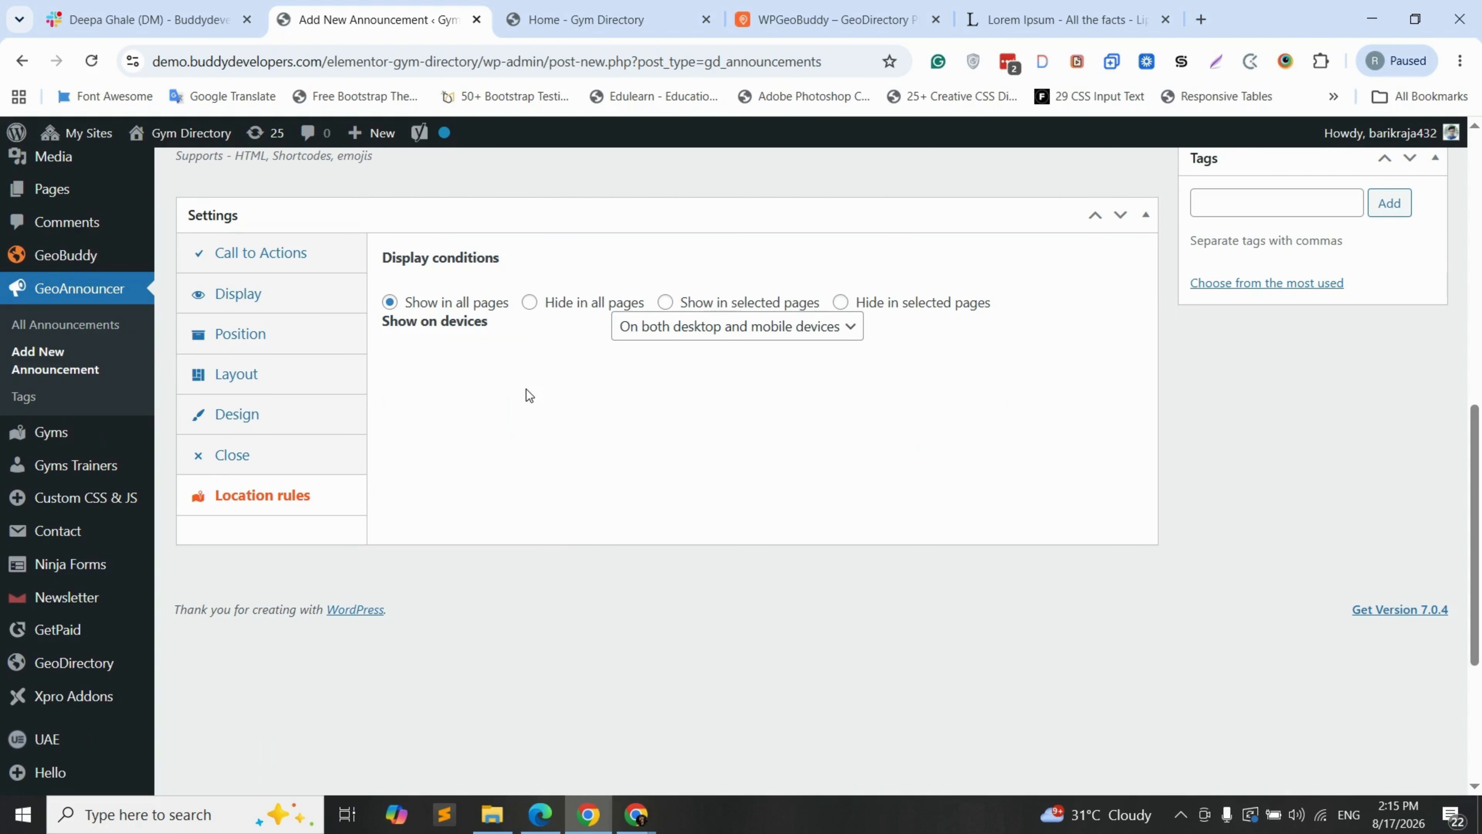
scroll(525, 390, "up", 4)
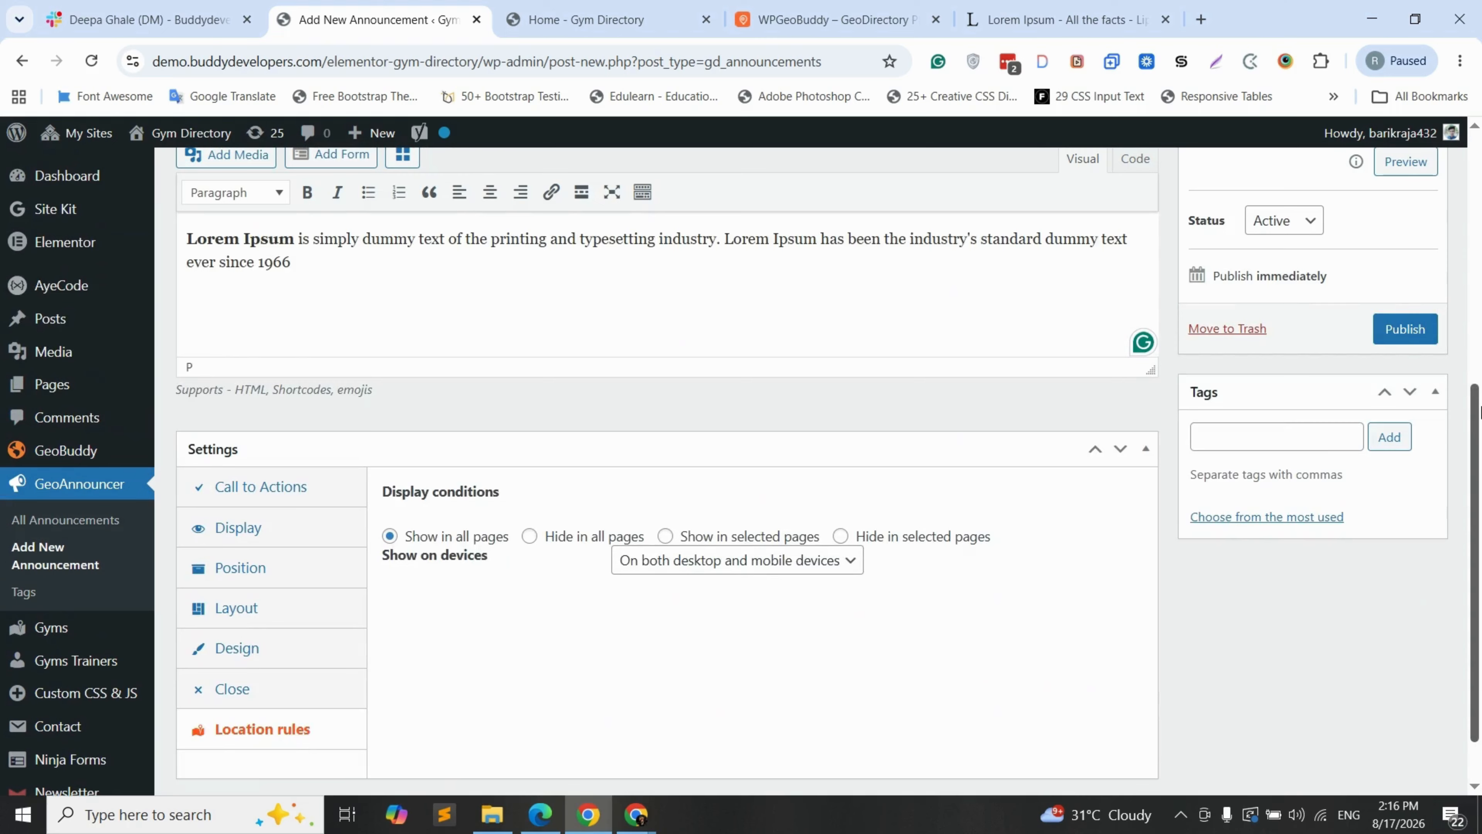
left_click_drag(1480, 413, 1480, 348)
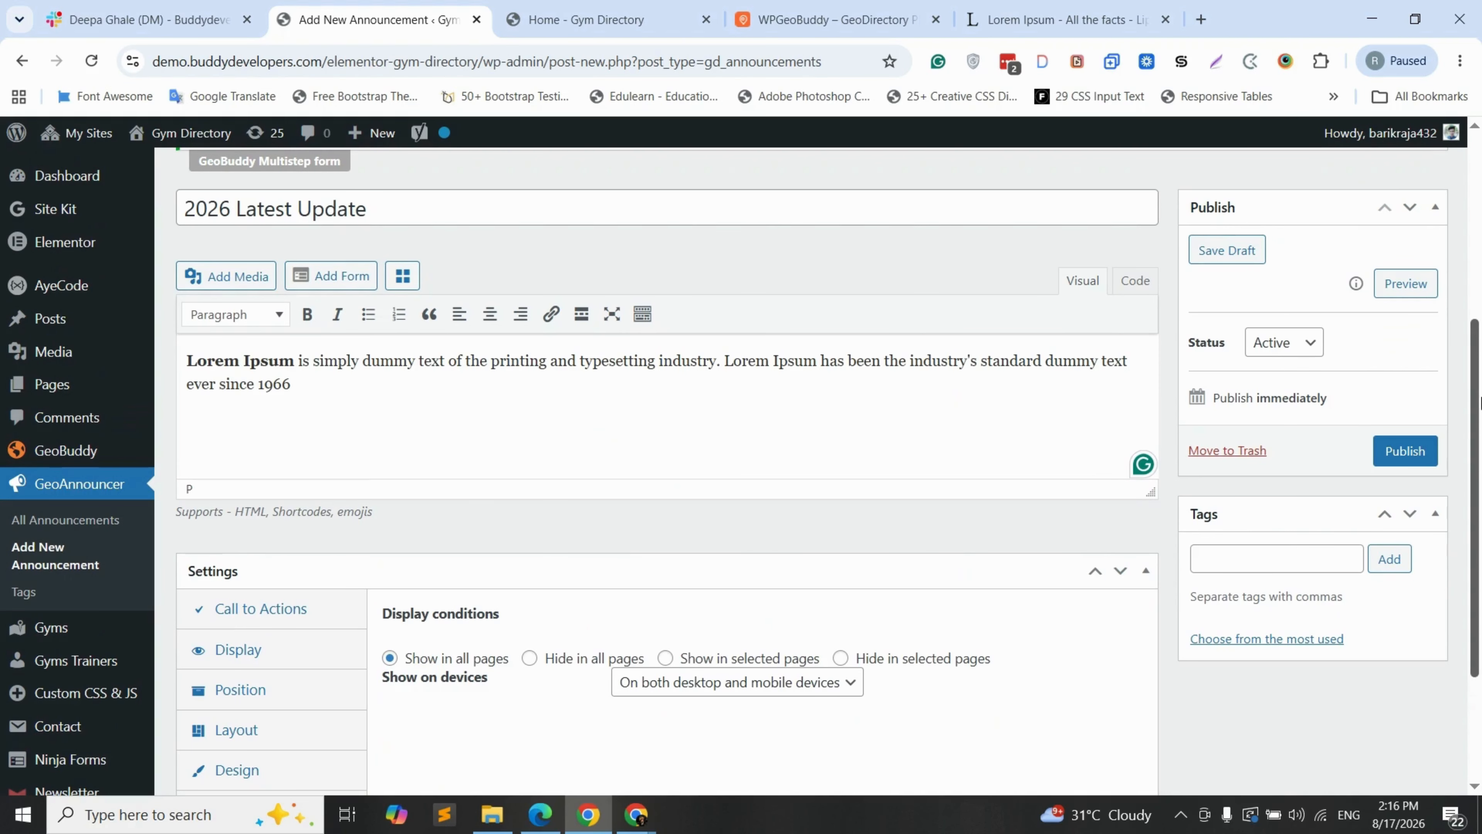
left_click(1417, 455)
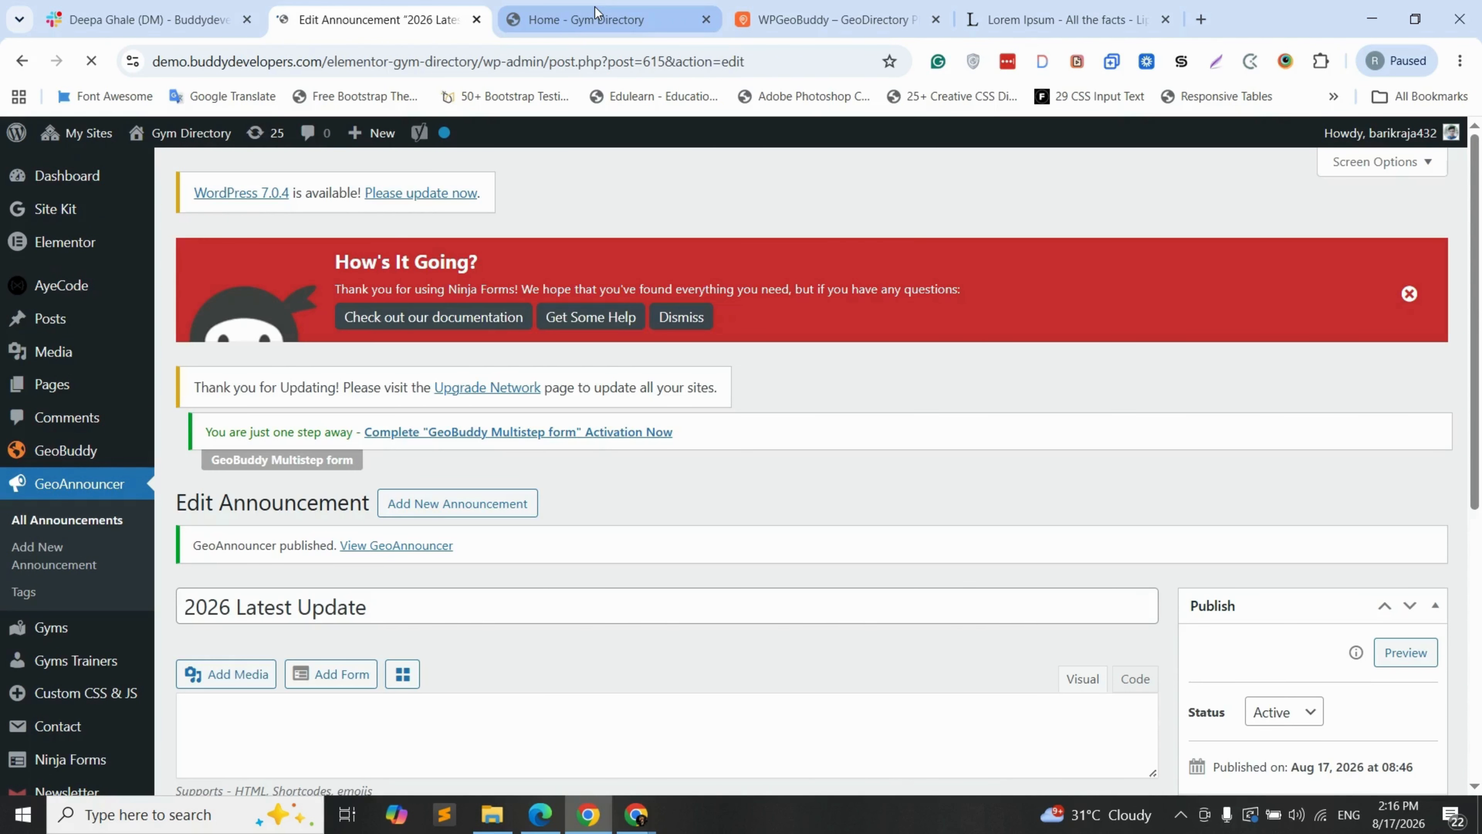
Step: Reload the Gym Directory home page to check the announcement bar, and test its Read More button
left_click(583, 19)
left_click(92, 61)
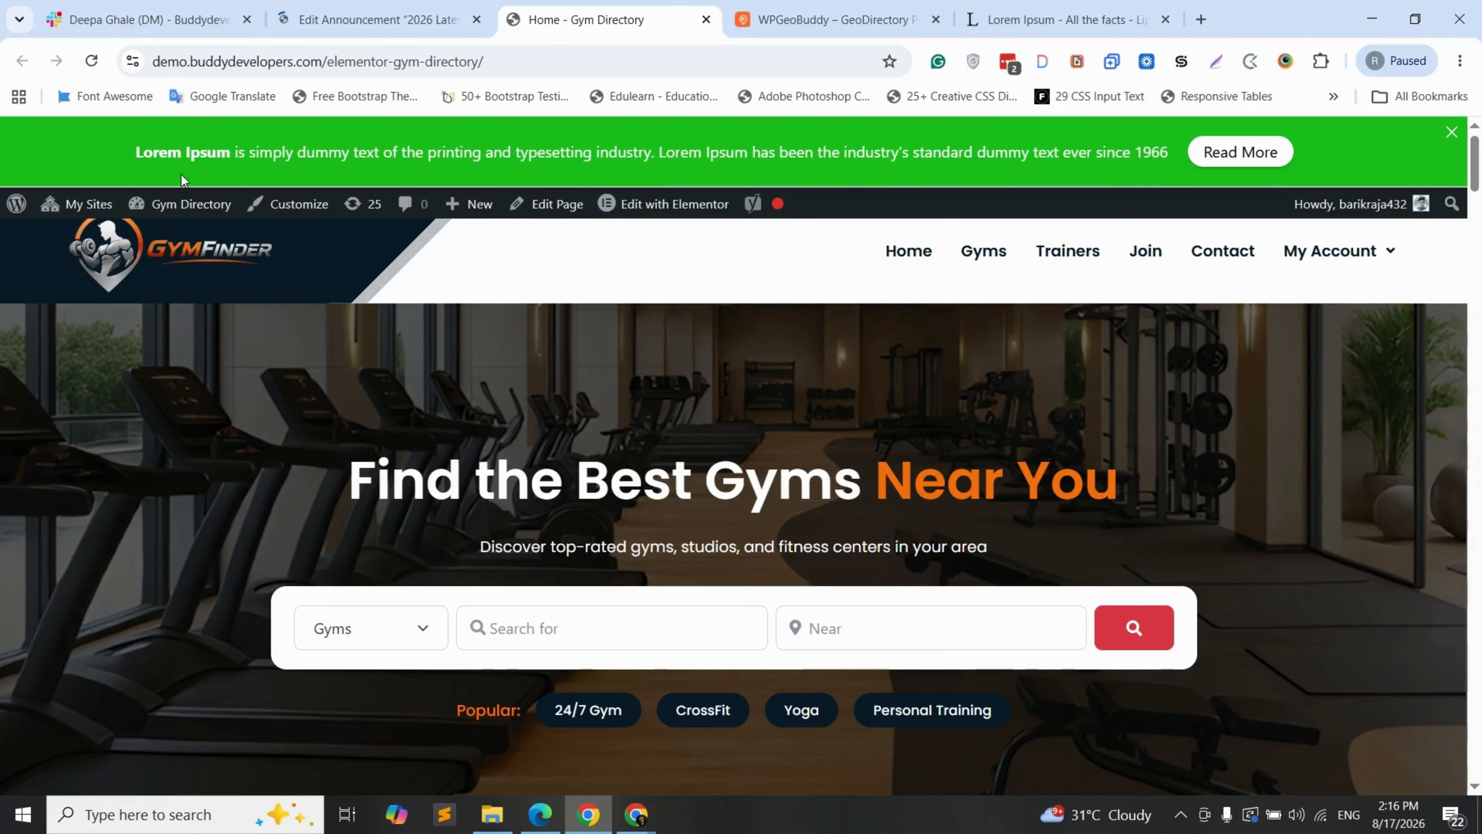
left_click_drag(137, 140, 1276, 152)
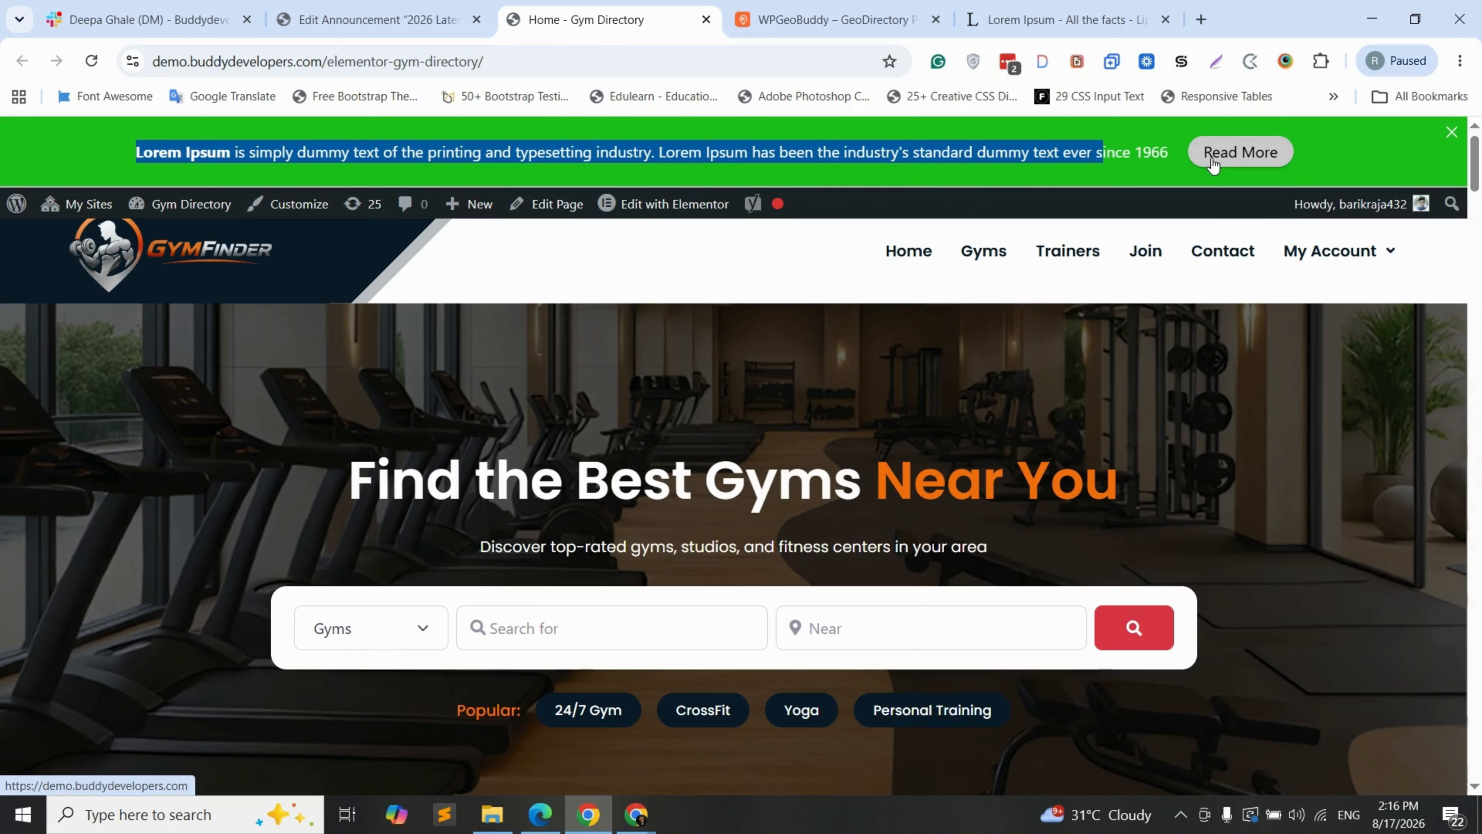
left_click(1231, 162)
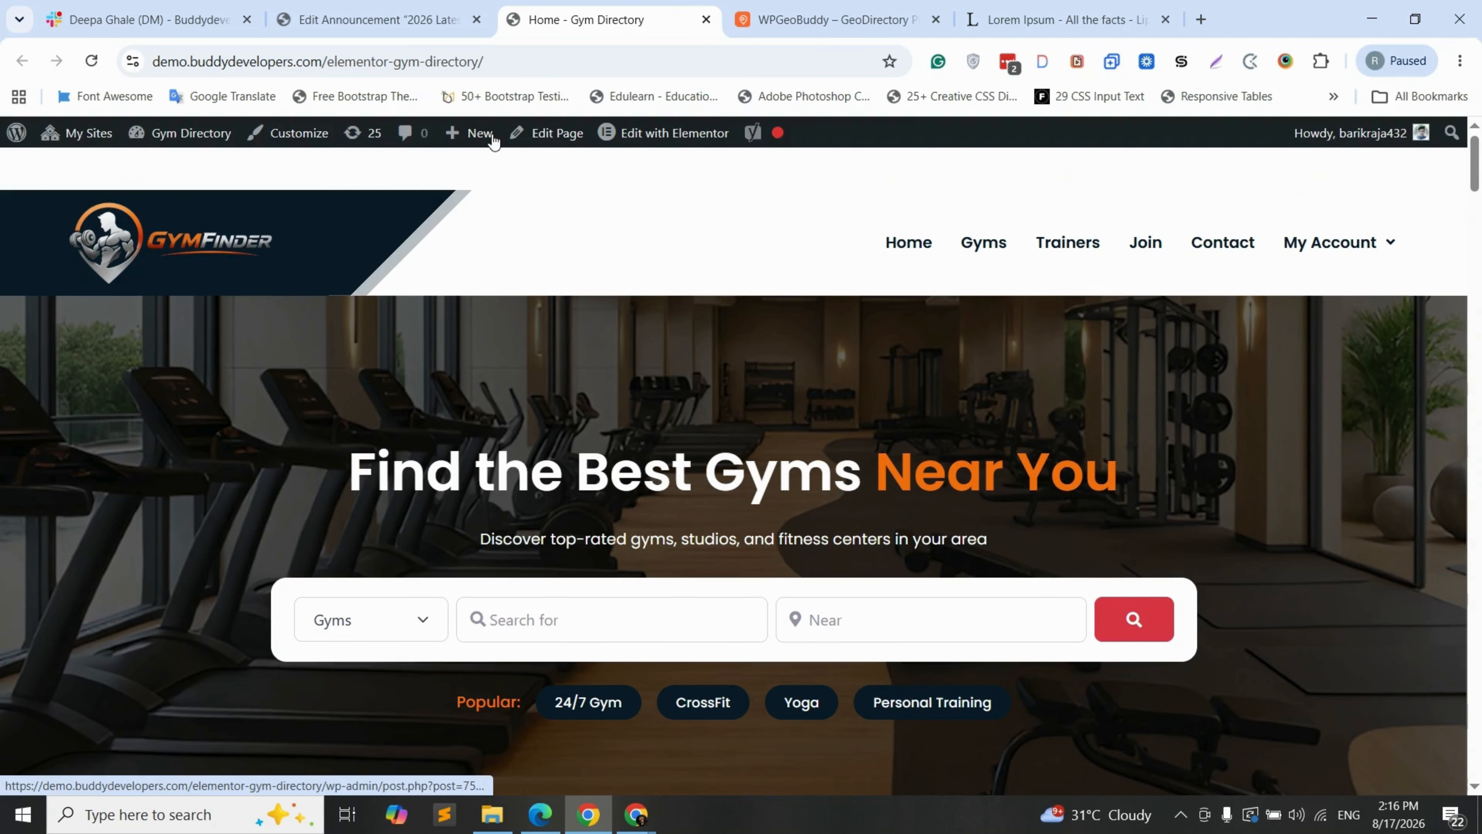
Step: Open the Gym Directory home page in an incognito window to check the announcement bar as a logged-out visitor
left_click(492, 60)
key("ctrl+c")
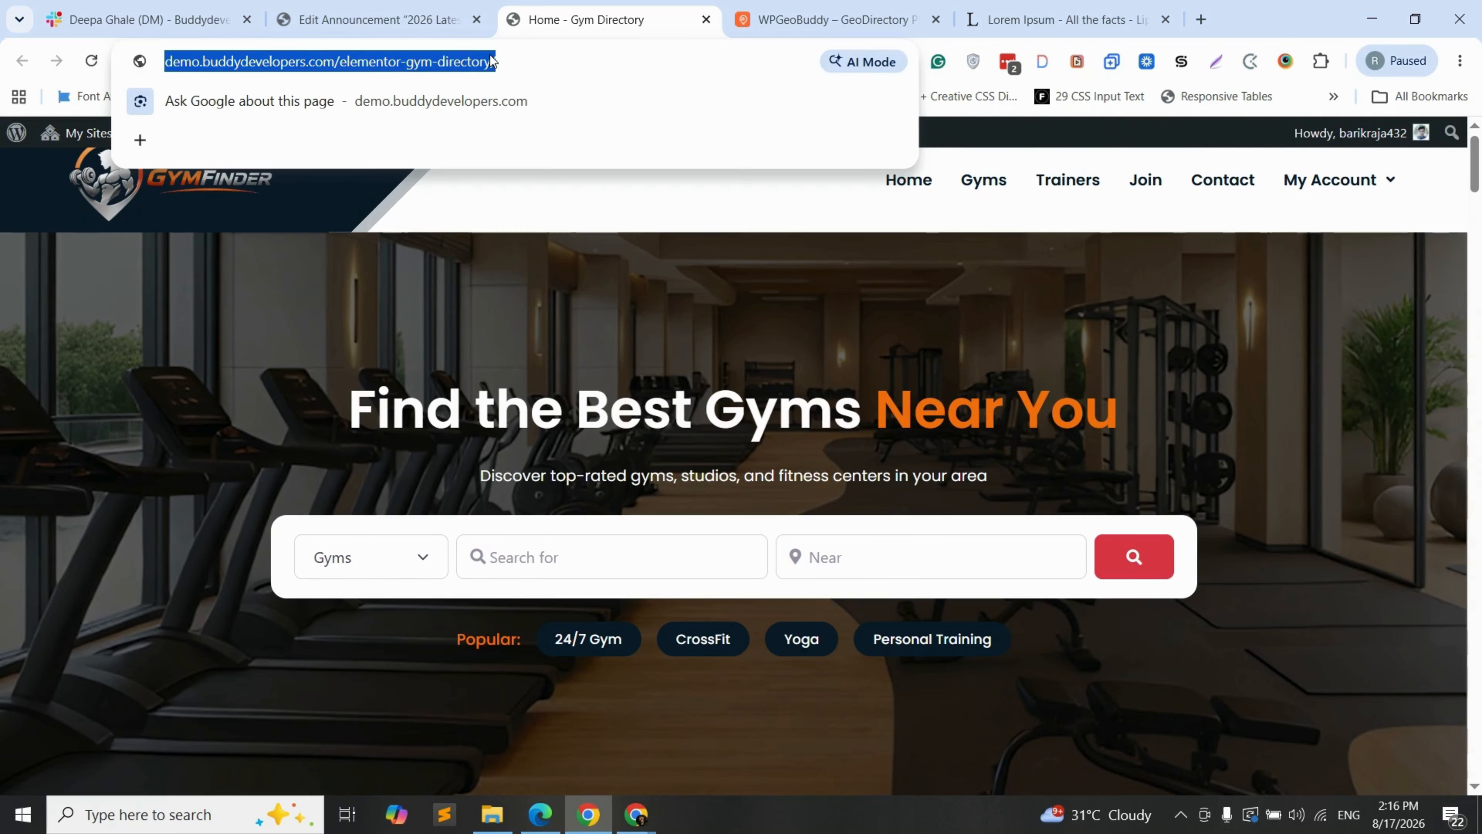
left_click(1460, 60)
left_click(1224, 198)
key("ctrl+v")
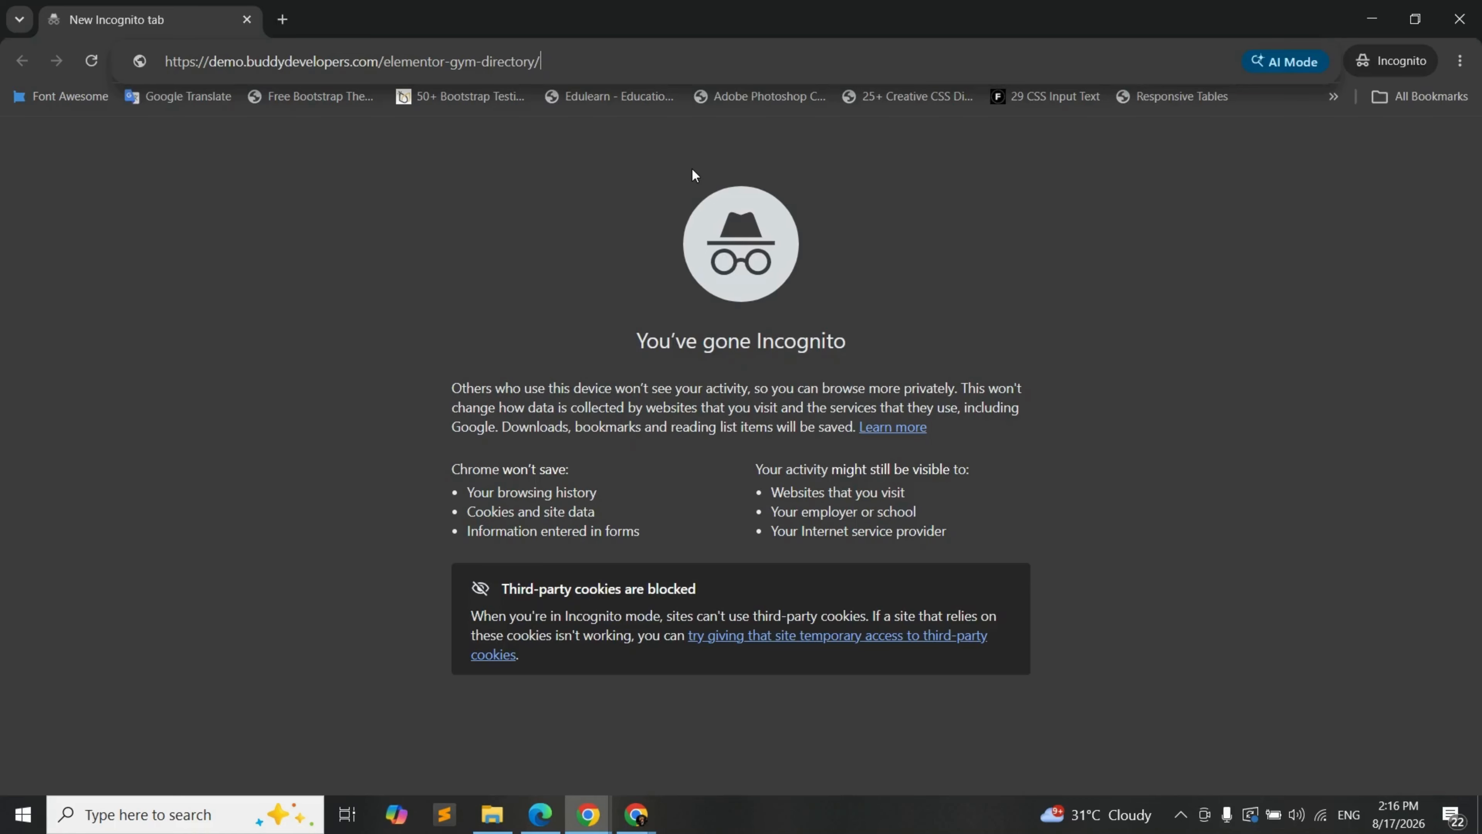
key("Return")
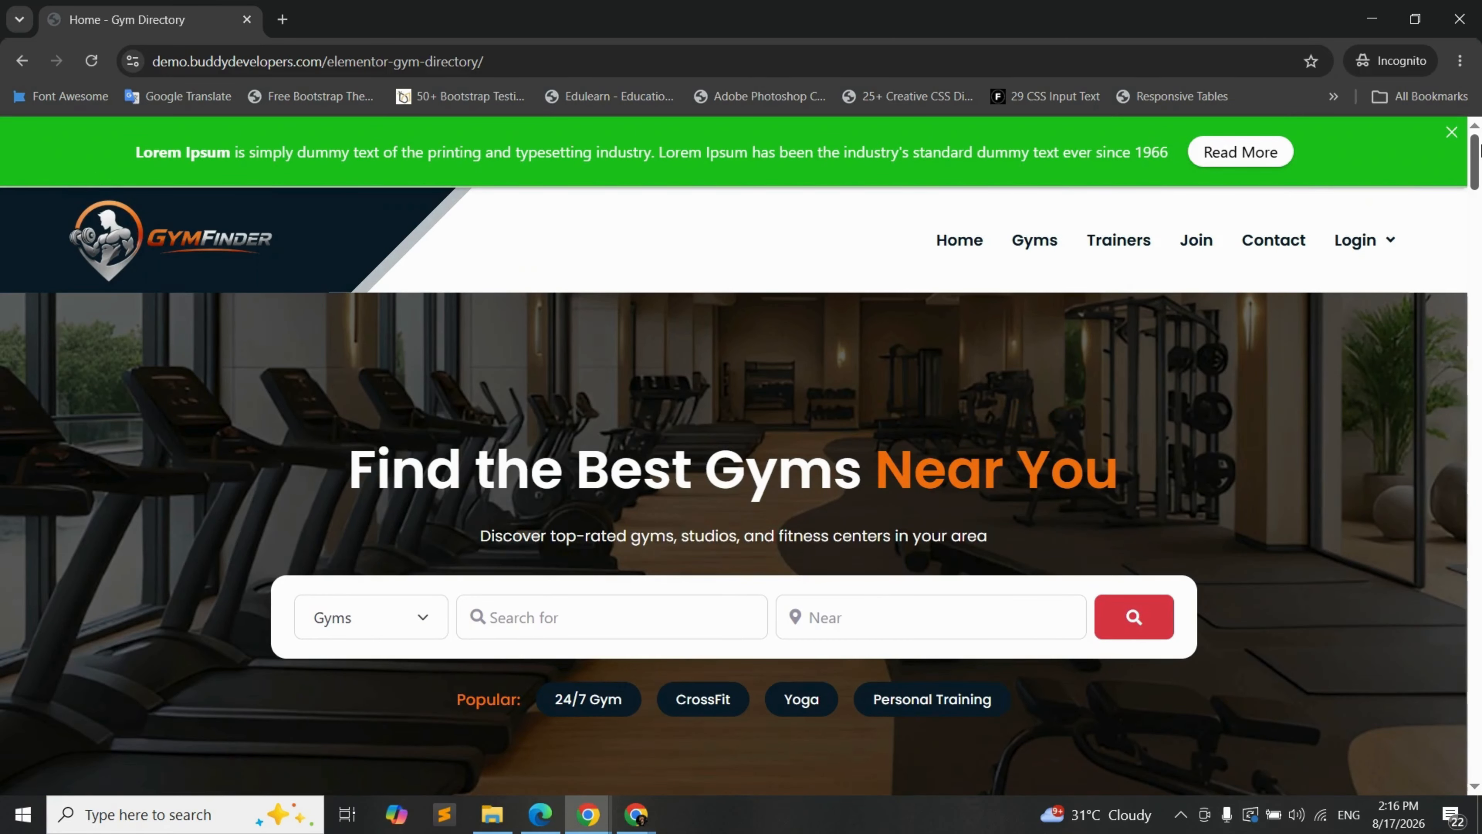
mouse_move(1478, 150)
left_mouse_down()
mouse_move(1478, 724)
mouse_move(1478, 151)
left_mouse_up()
mouse_move(590, 817)
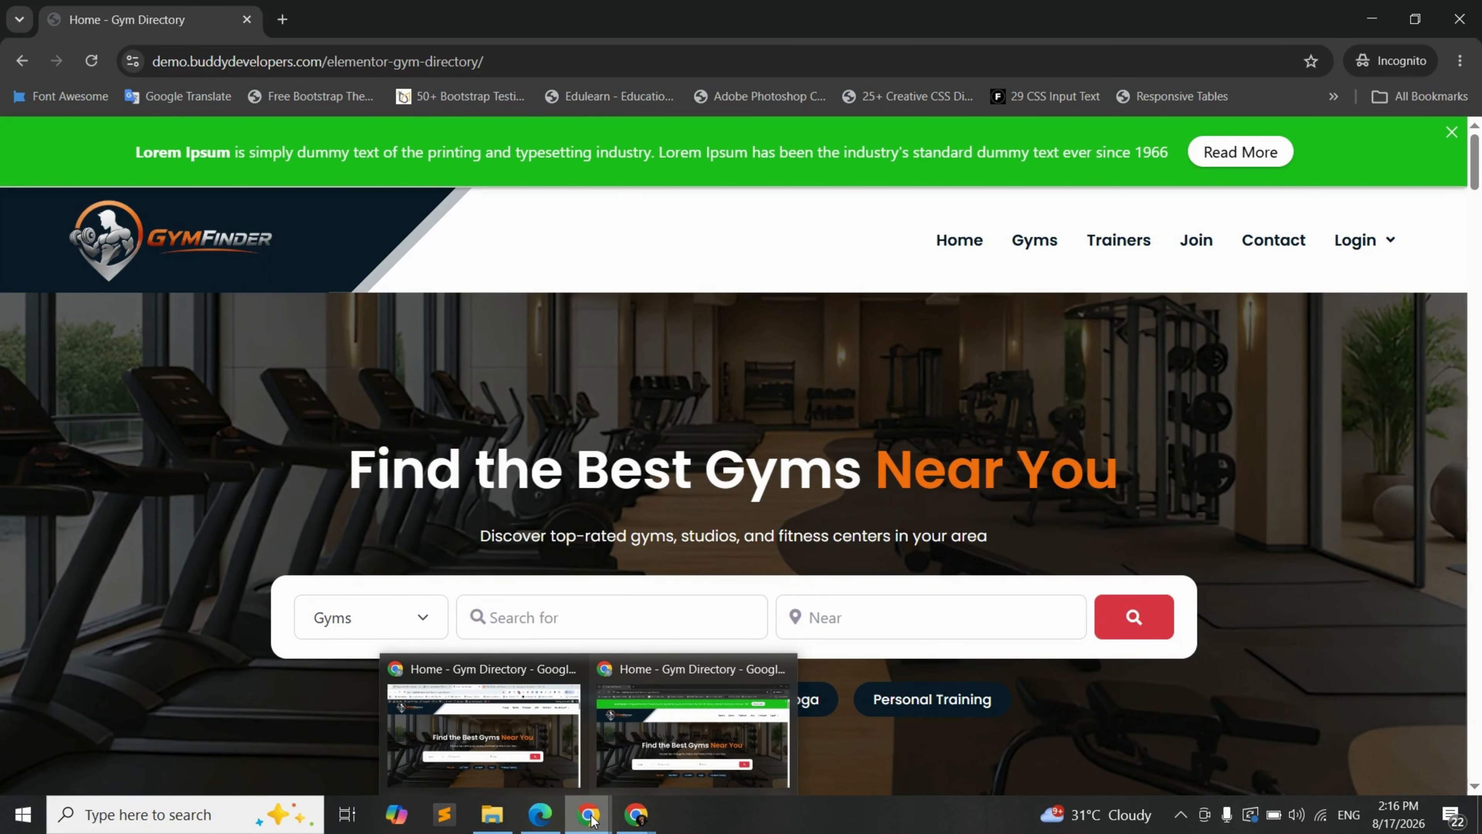
left_click(692, 736)
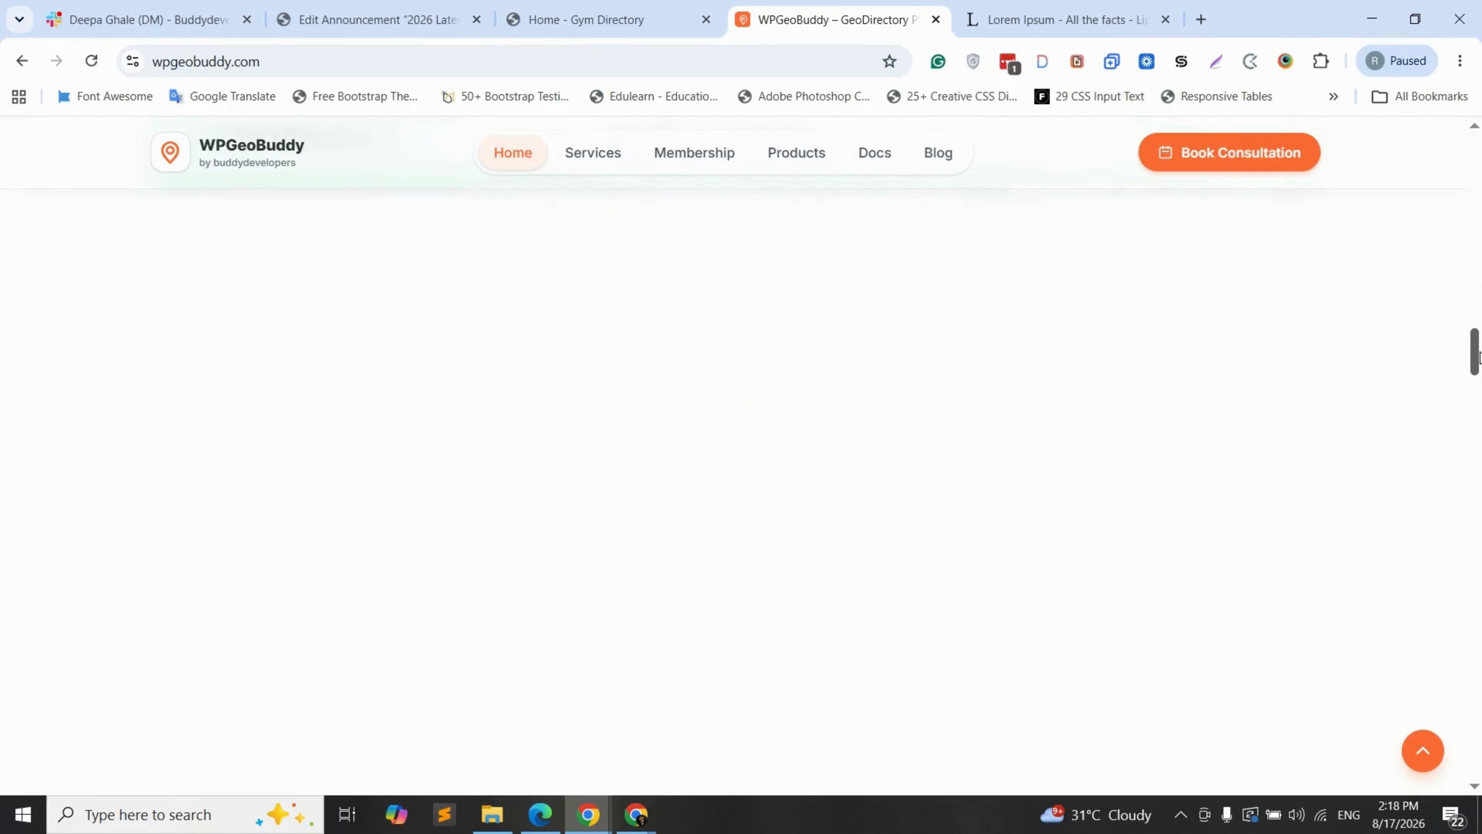
Step: Look over the GeoBuddy Announcement Bar and free GeoBuddy plugin listings on the WPGeoBuddy site, and review its membership plans
left_click_drag(1479, 349, 1481, 390)
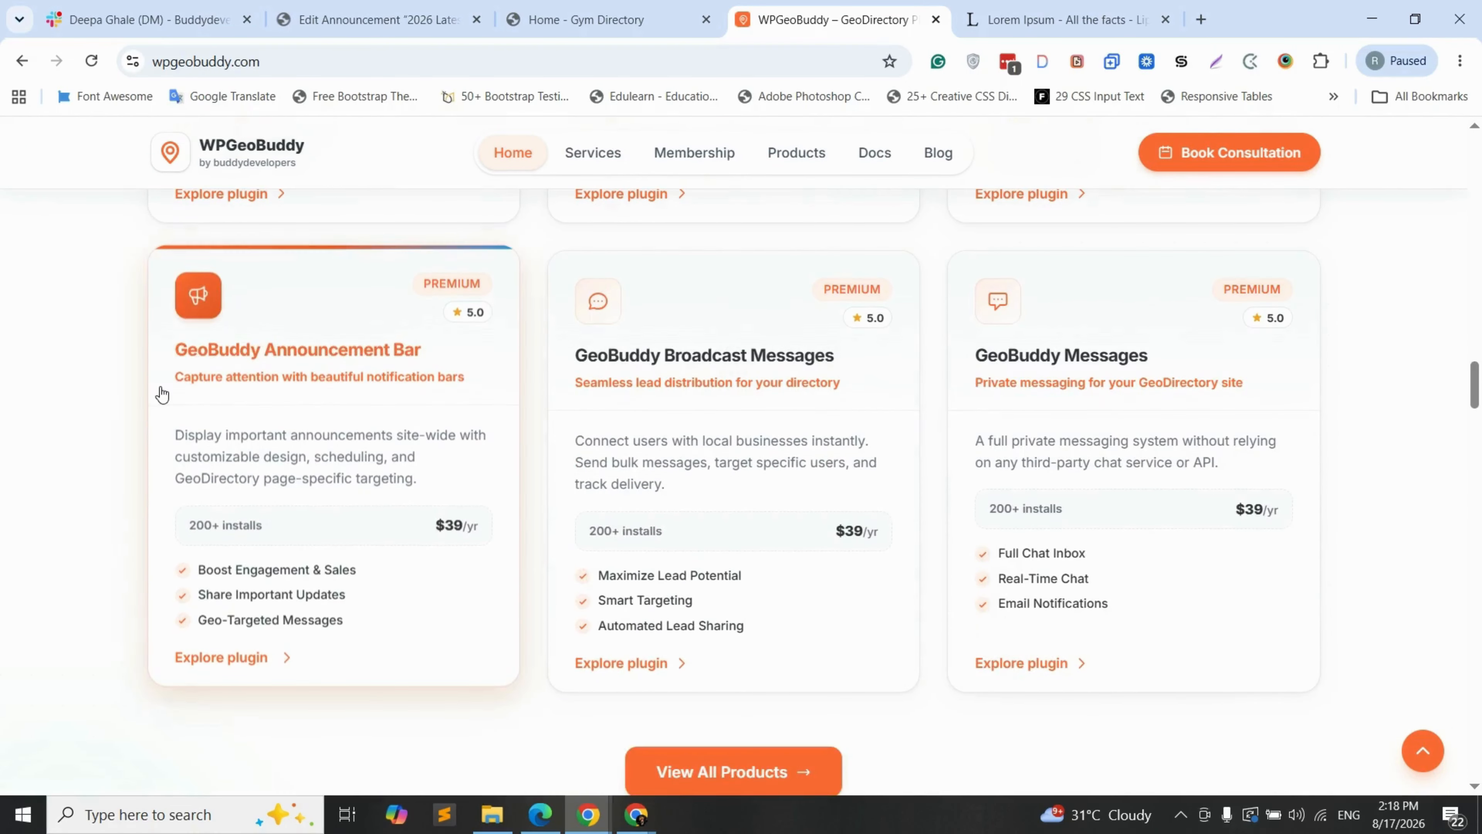
left_click_drag(162, 395, 535, 356)
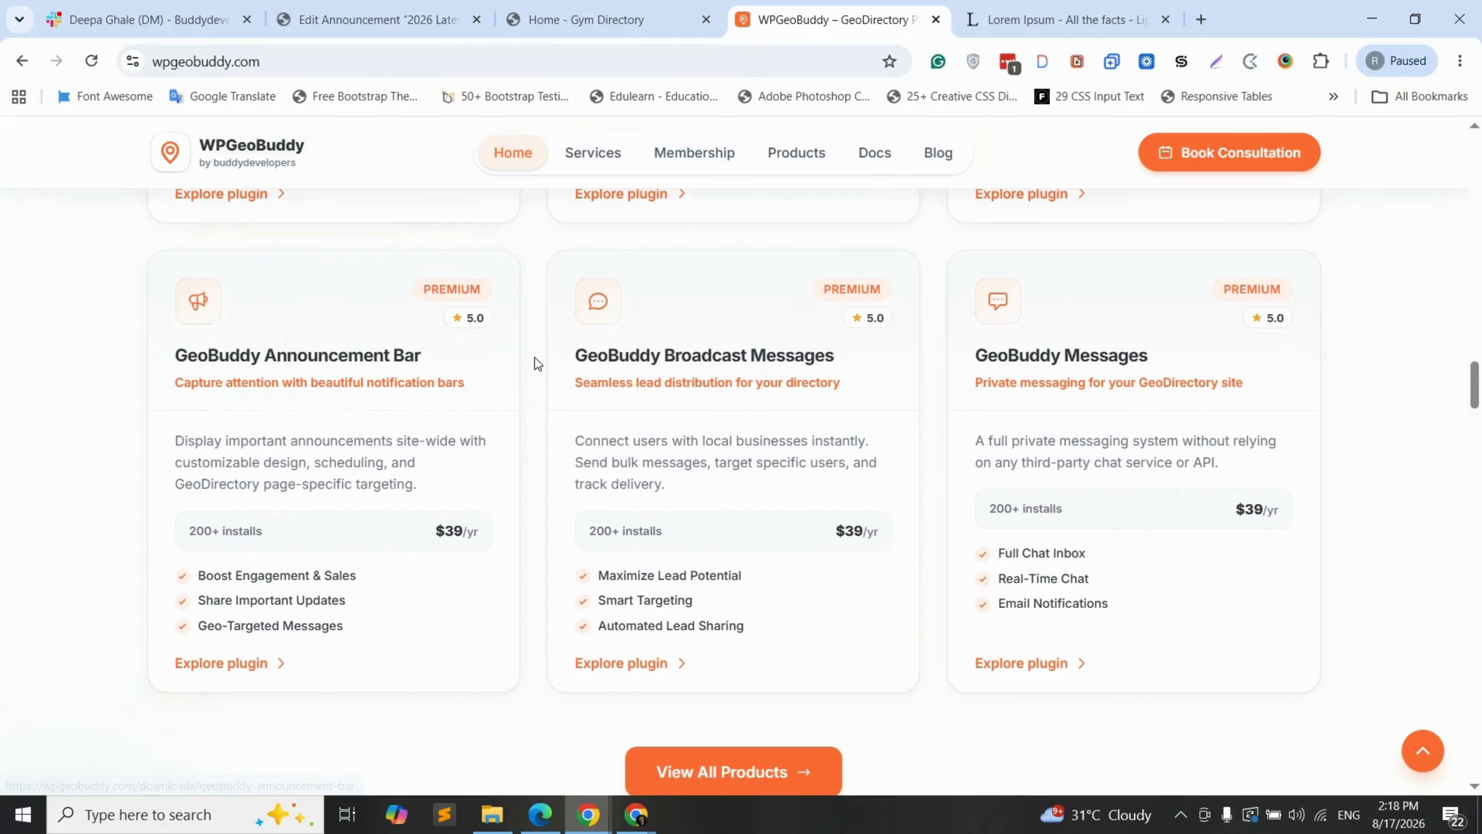
scroll(535, 356, "up", 6)
scroll(242, 508, "up", 6)
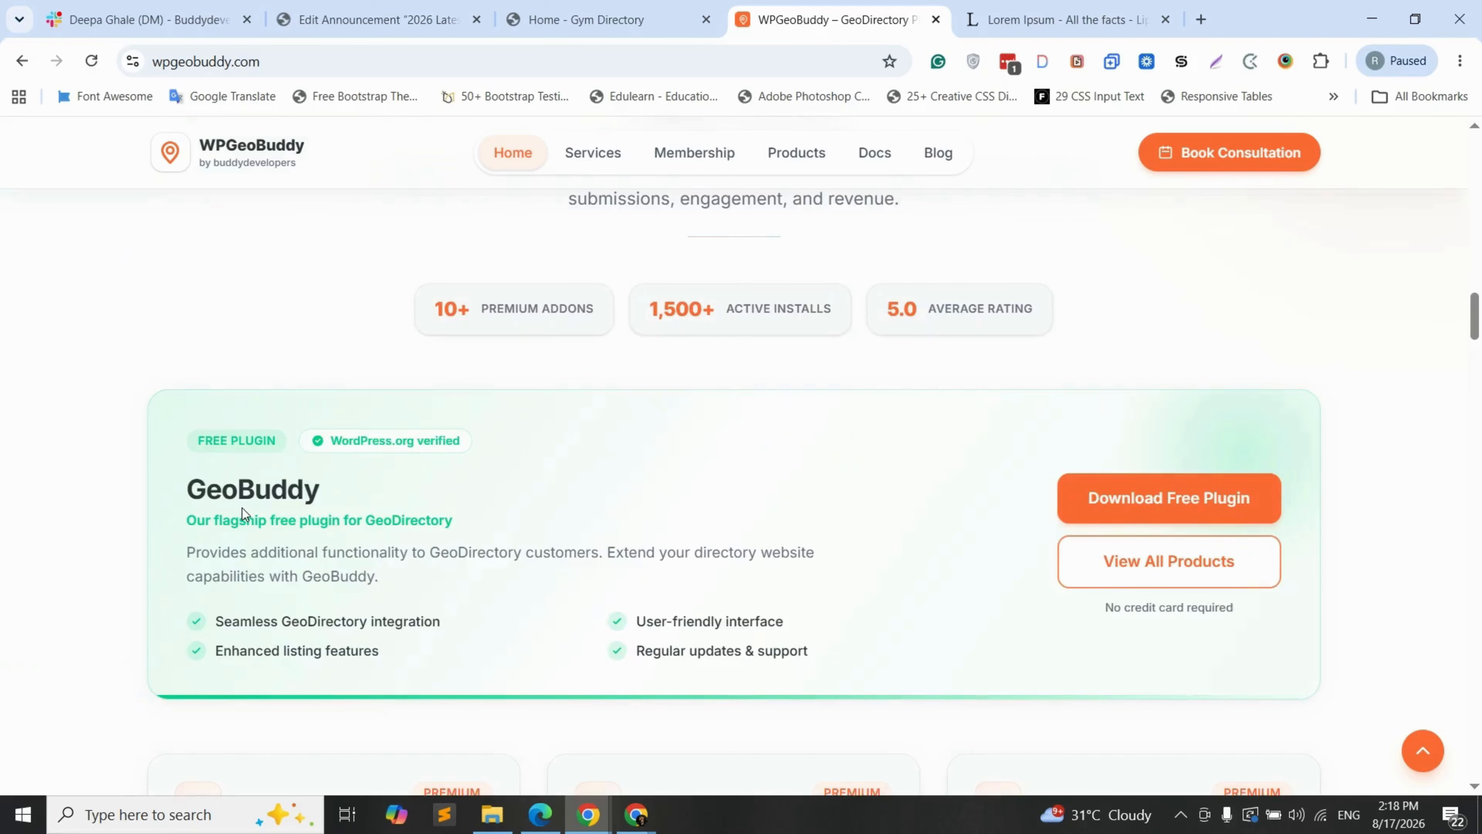
left_click(669, 160)
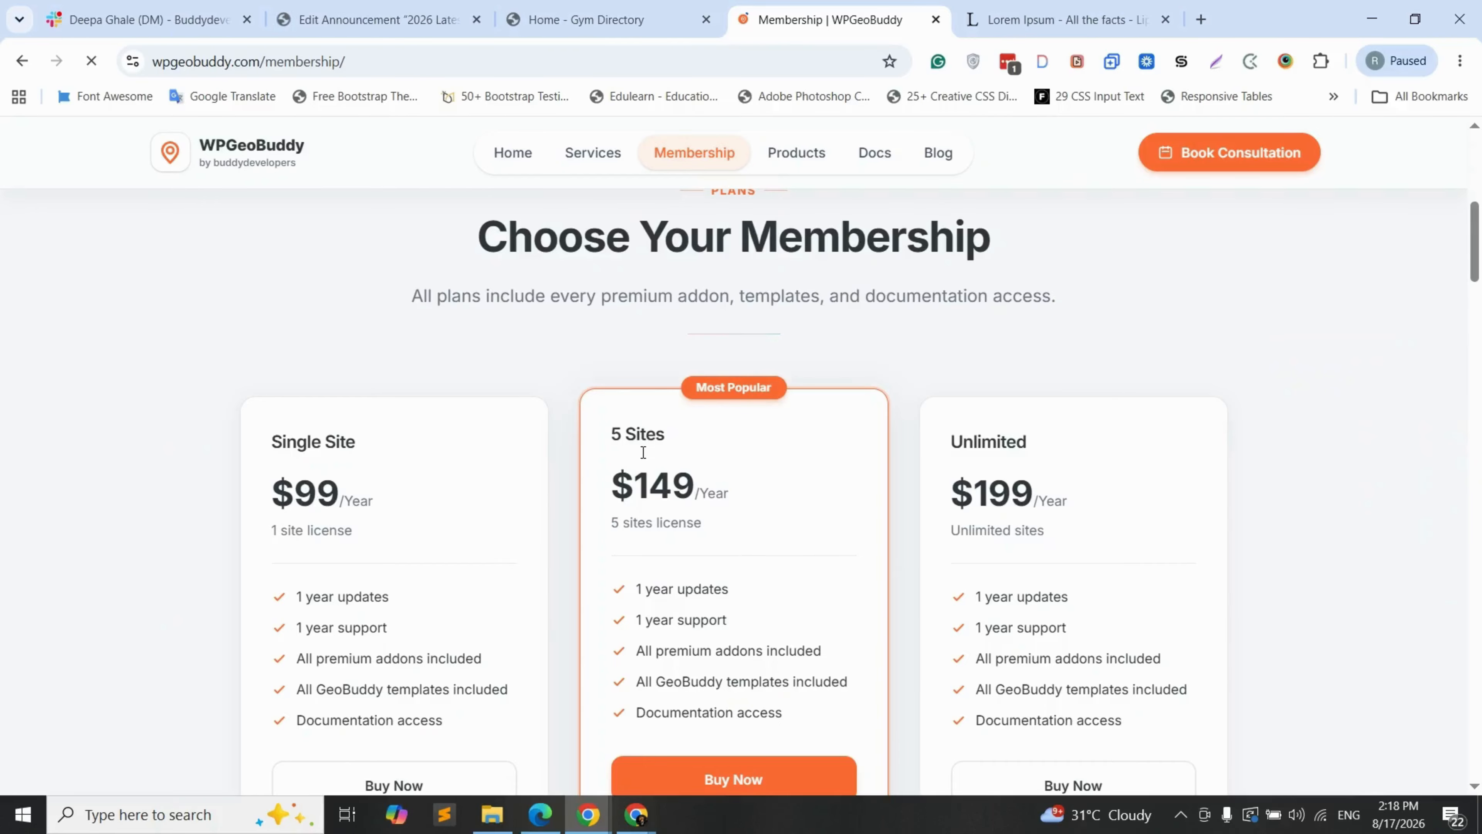
scroll(643, 453, "down", 3)
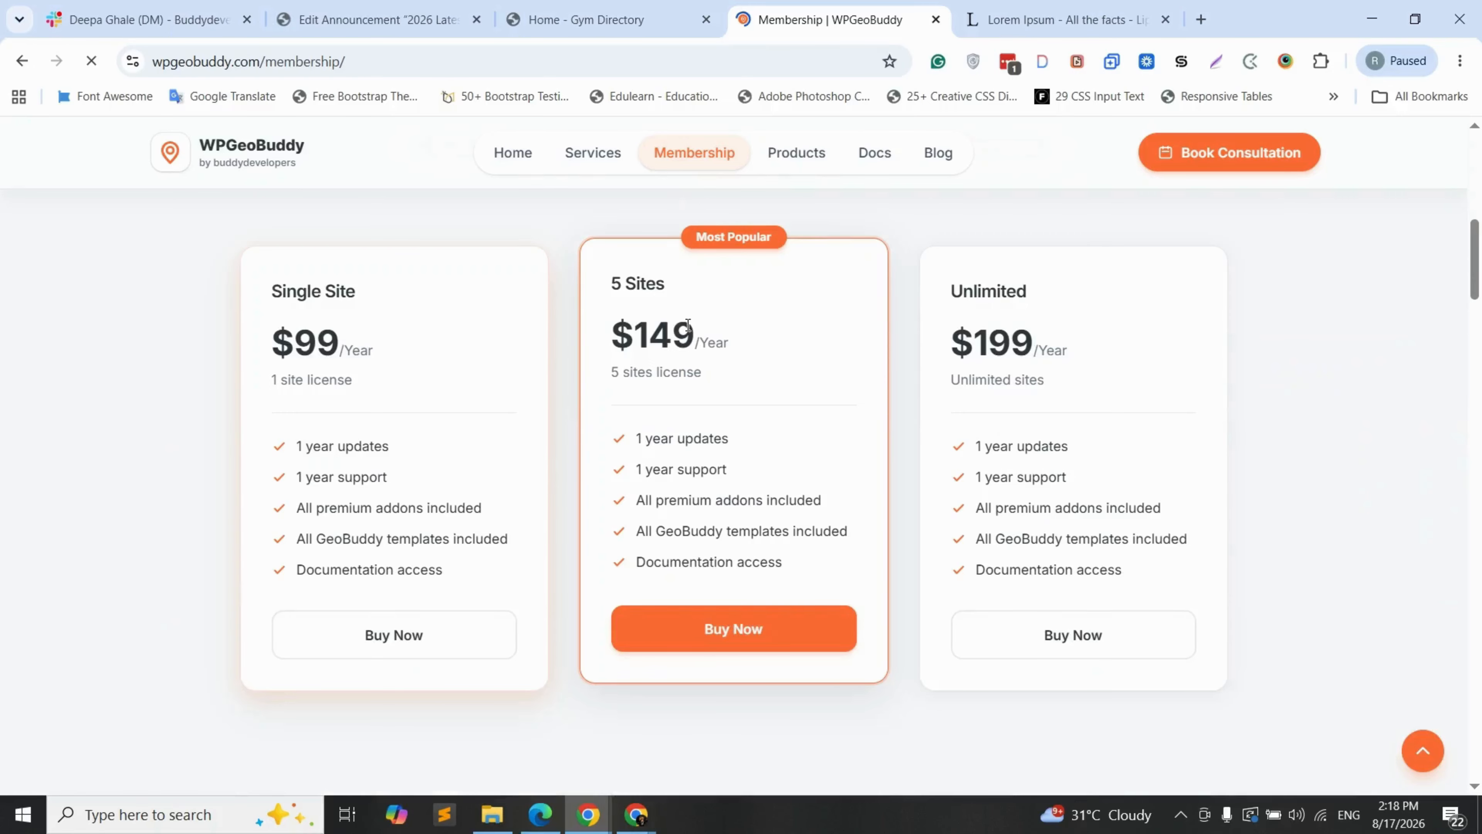